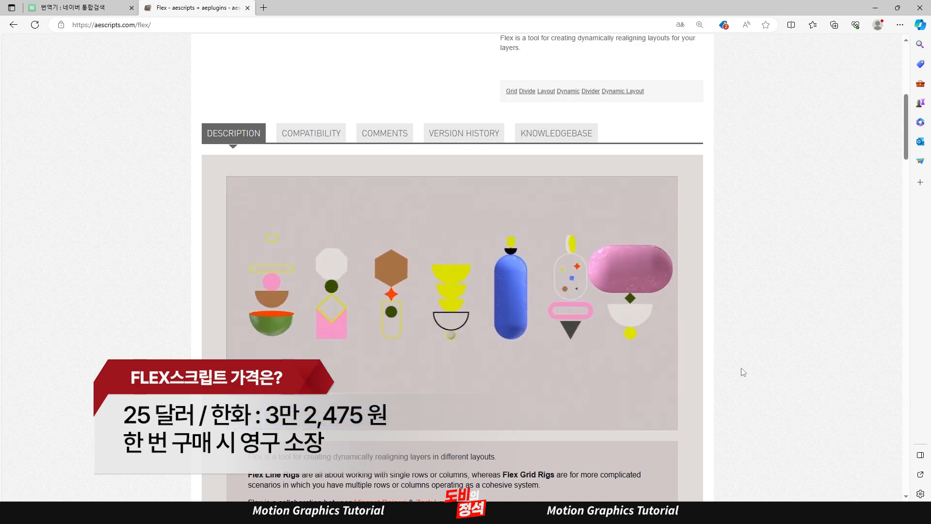
pyautogui.scroll(-1, 745, 374)
pyautogui.scroll(3, 558, 374)
pyautogui.scroll(-2, 558, 374)
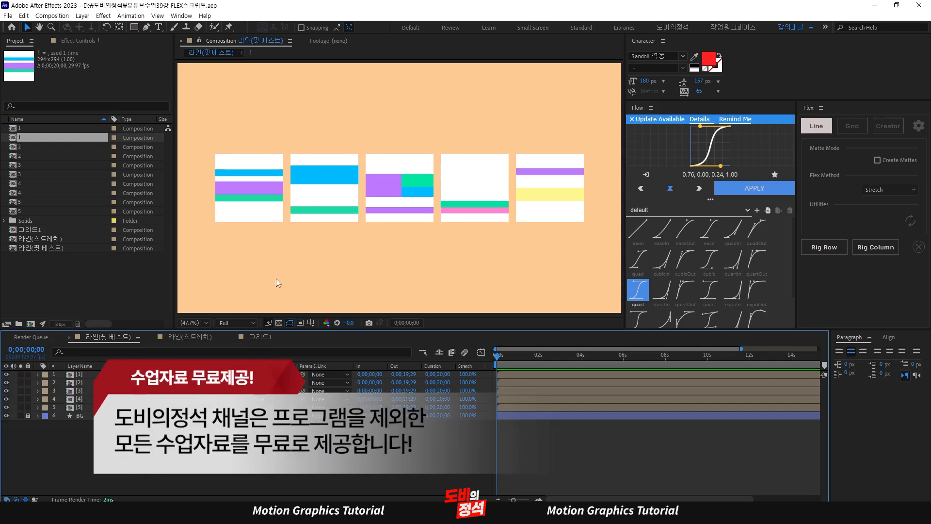
# Step: Look through the square layers of the 라인(핏 베스트) composition and open precomp 1
pyautogui.hotkey('ctrl', 'Down')
pyautogui.hotkey('ctrl', 'Down')
pyautogui.hotkey('ctrl', 'Down')
pyautogui.hotkey('ctrl', 'Down')
pyautogui.hotkey('ctrl', 'Down')
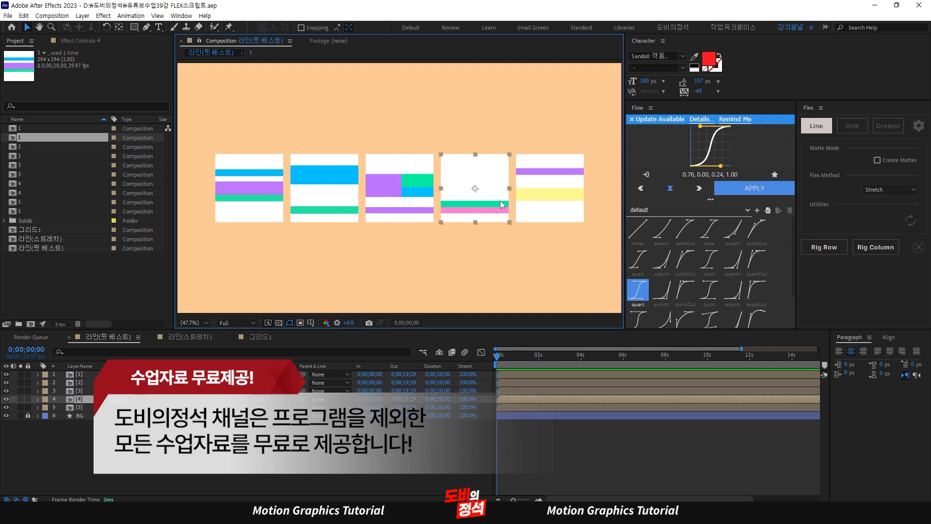
pyautogui.hotkey('ctrl', 'Up')
pyautogui.hotkey('ctrl', 'Up')
pyautogui.hotkey('ctrl', 'Up')
pyautogui.hotkey('ctrl', 'Up')
pyautogui.click(203, 194)
pyautogui.doubleClick(245, 194)
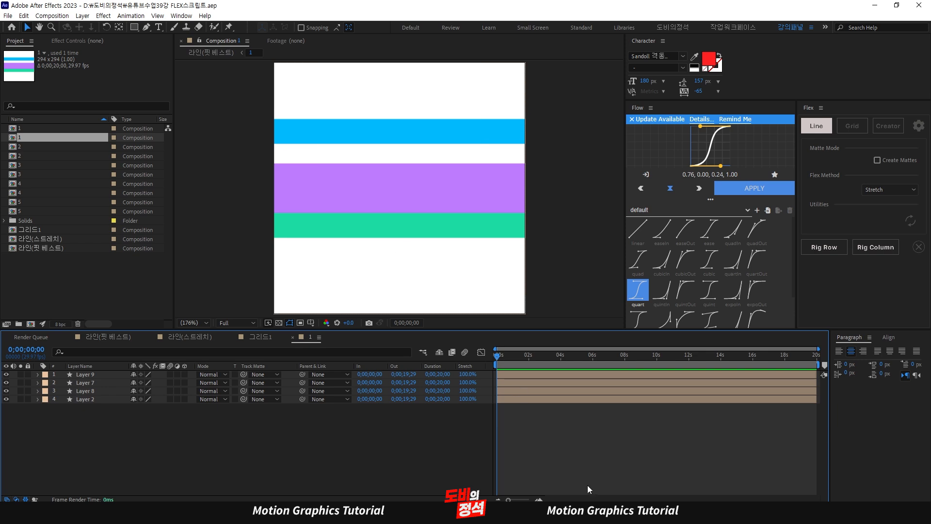
# Step: Inspect the coloured shape layers inside precomp 1 and return to the 라인(핏 베스트) composition
pyautogui.click(432, 199)
pyautogui.click(437, 225)
pyautogui.click(471, 131)
pyautogui.click(467, 189)
pyautogui.click(463, 235)
pyautogui.click(594, 420)
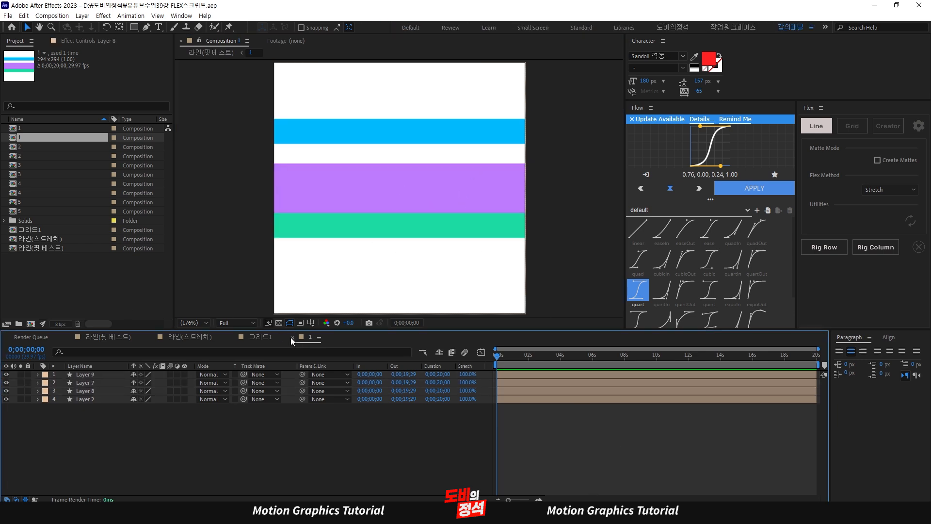
pyautogui.click(292, 338)
pyautogui.click(591, 420)
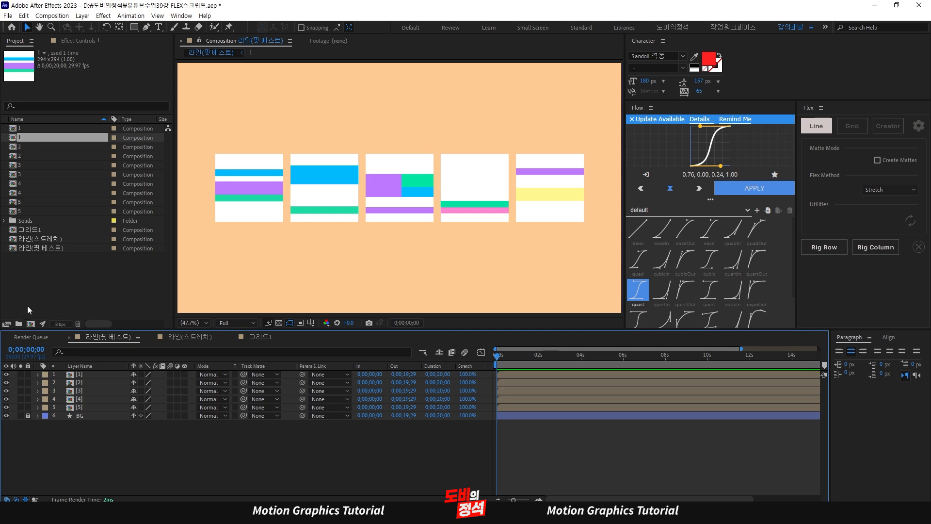
# Step: Bring up the Flex script and set its Flex Method for line rigs to Fit Best (*)
pyautogui.click(183, 16)
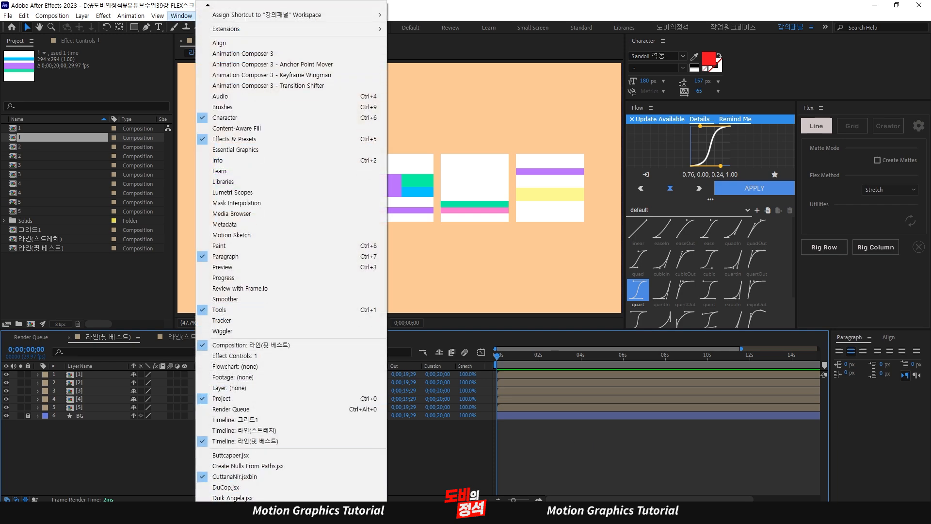
pyautogui.scroll(-9, 225, 397)
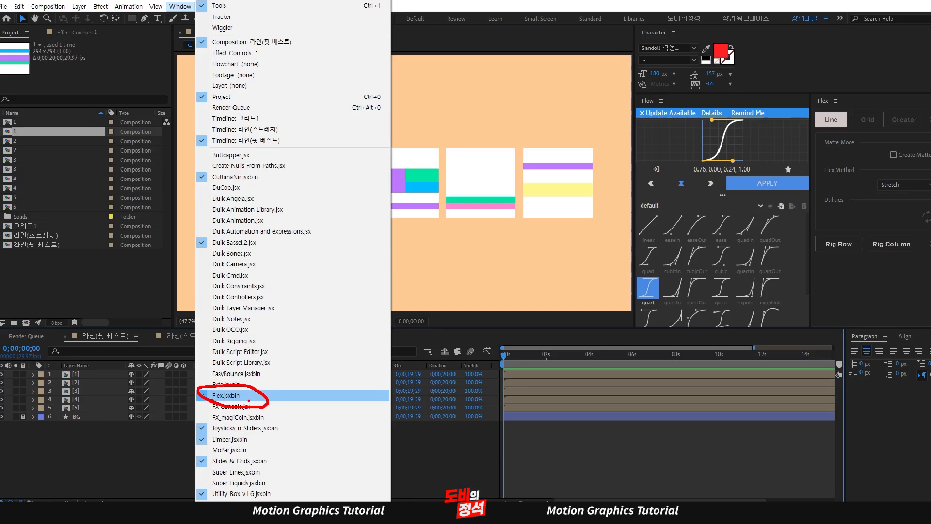
pyautogui.click(226, 397)
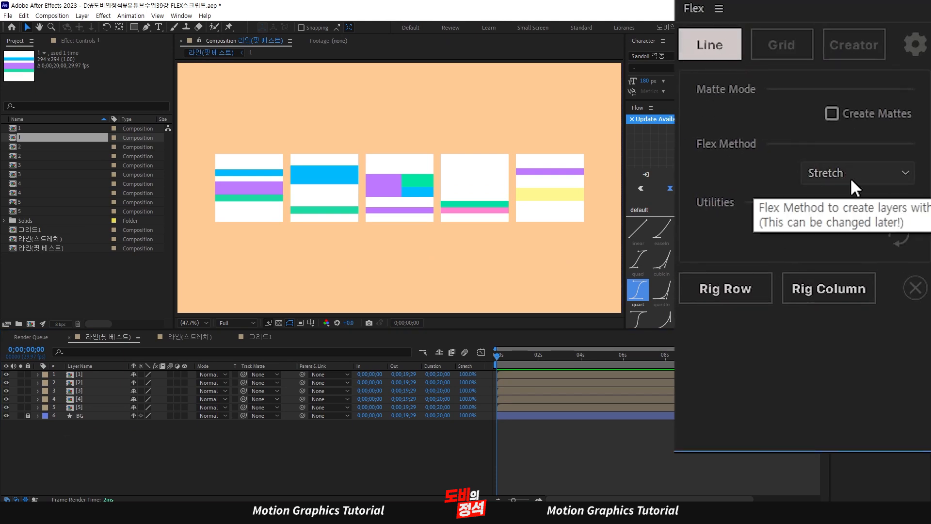
pyautogui.click(871, 170)
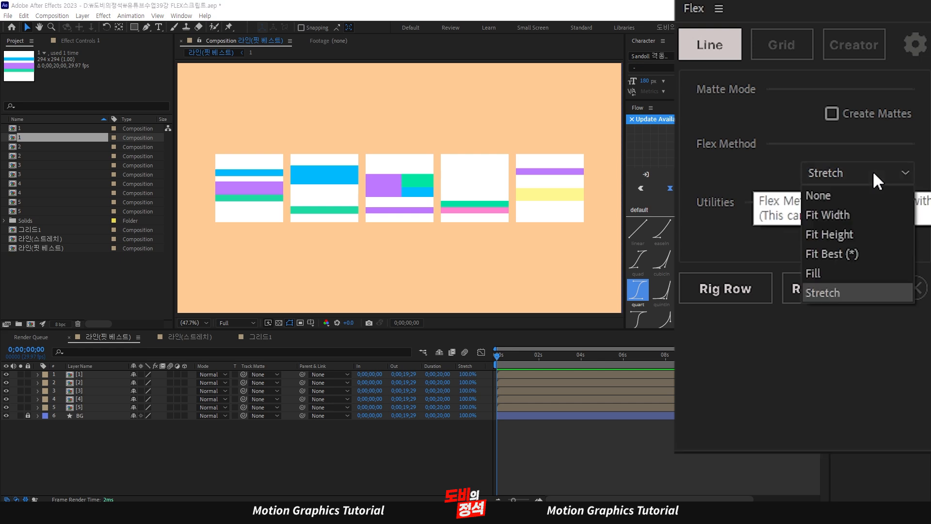
pyautogui.click(846, 254)
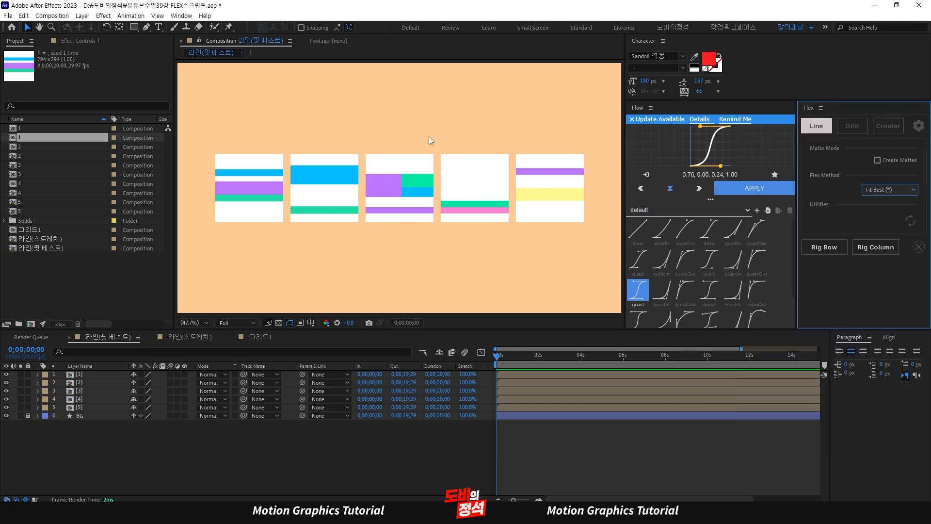
pyautogui.click(531, 205)
pyautogui.click(474, 211)
pyautogui.click(411, 211)
pyautogui.click(336, 208)
pyautogui.click(264, 204)
pyautogui.click(877, 204)
pyautogui.click(602, 441)
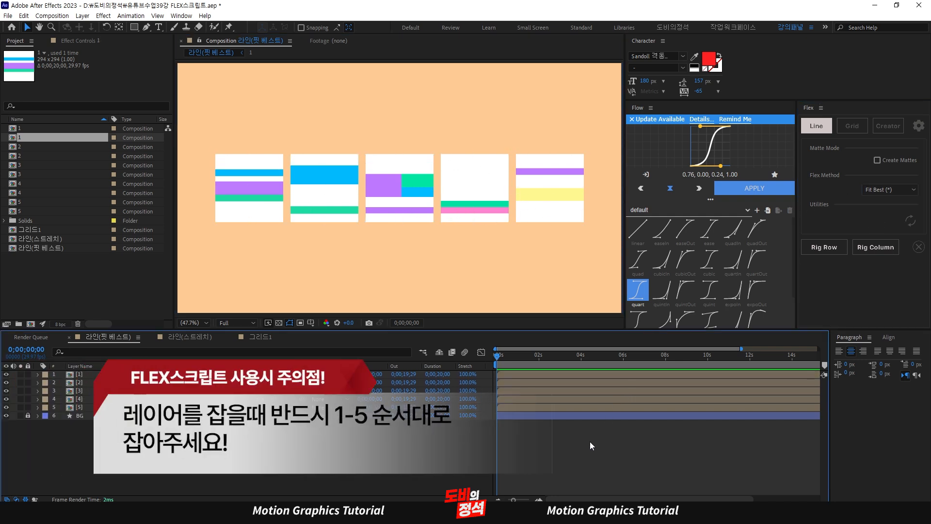
# Step: Select layers 1 to 5 in ascending order and rig them as a Flex row
pyautogui.click(86, 375)
pyautogui.keyDown('ctrl'); pyautogui.click(85, 382); pyautogui.keyUp('ctrl')
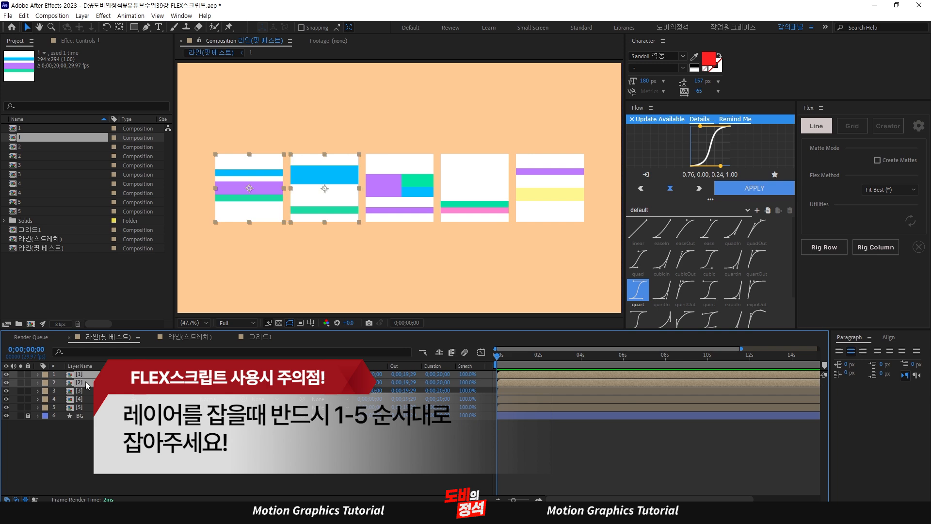
pyautogui.keyDown('ctrl'); pyautogui.click(86, 391); pyautogui.keyUp('ctrl')
pyautogui.keyDown('ctrl'); pyautogui.click(85, 398); pyautogui.keyUp('ctrl')
pyautogui.keyDown('ctrl'); pyautogui.click(86, 407); pyautogui.keyUp('ctrl')
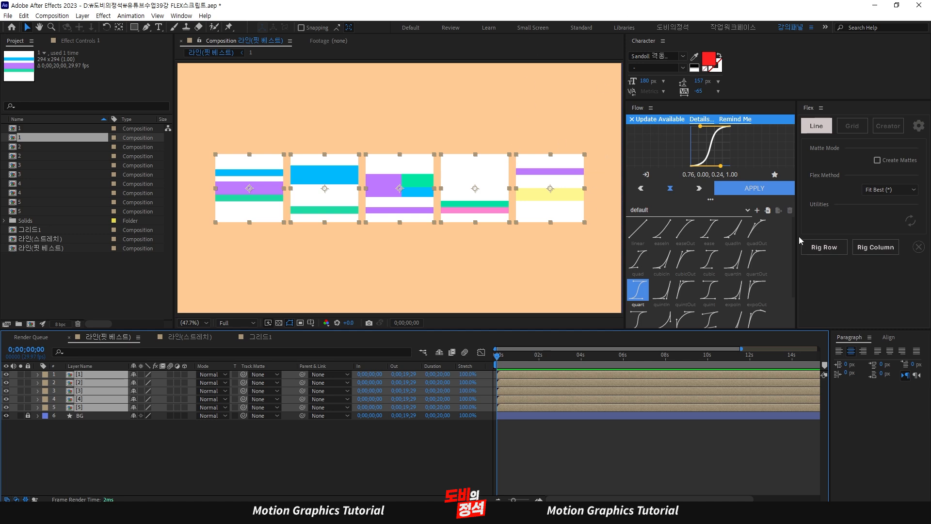
pyautogui.click(828, 253)
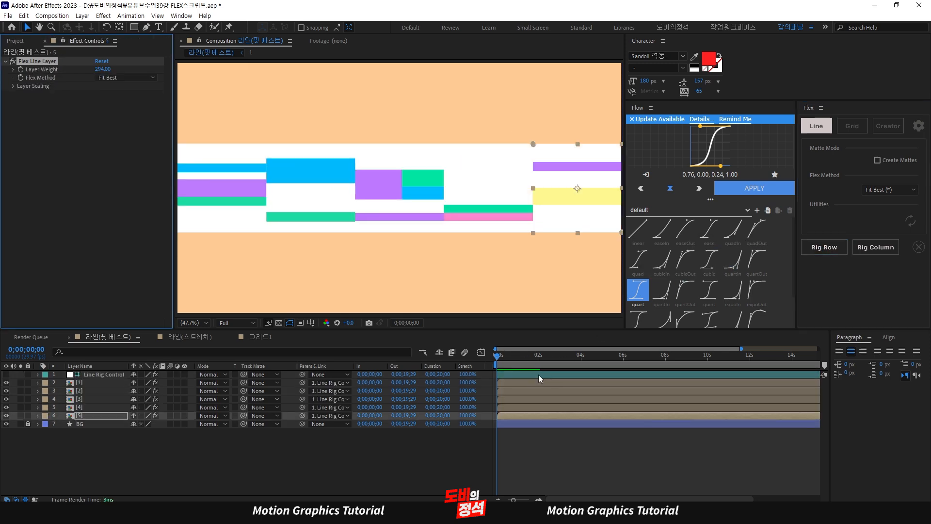
# Step: Examine the rigged row of squares and the Flex Line Control settings on the Line Rig Control layer
pyautogui.click(538, 374)
pyautogui.press(',')
pyautogui.press(',')
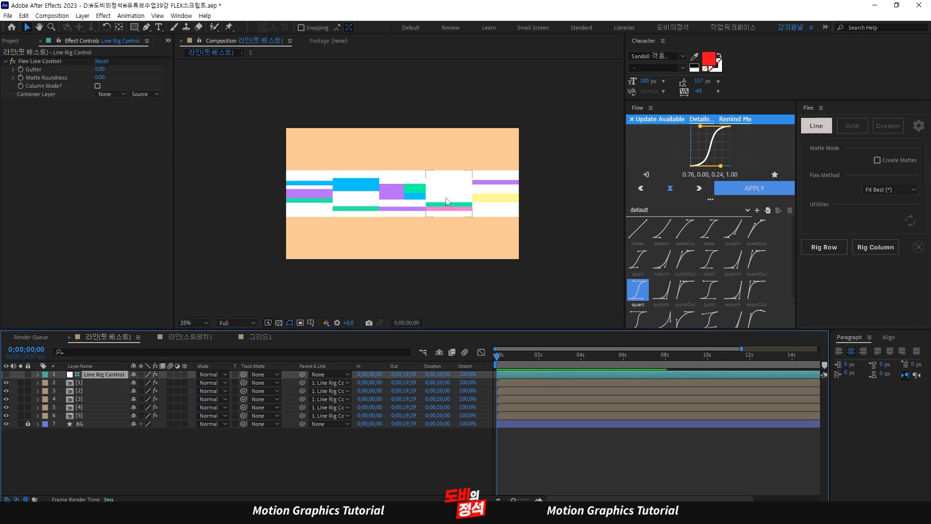
pyautogui.hotkey('ctrl', 'Up')
pyautogui.hotkey('ctrl', 'Up')
pyautogui.hotkey('ctrl', 'Up')
pyautogui.hotkey('ctrl', 'Up')
pyautogui.hotkey('ctrl', 'Up')
pyautogui.click(551, 380)
pyautogui.click(581, 376)
pyautogui.scroll(2, 413, 176)
pyautogui.scroll(-2, 416, 189)
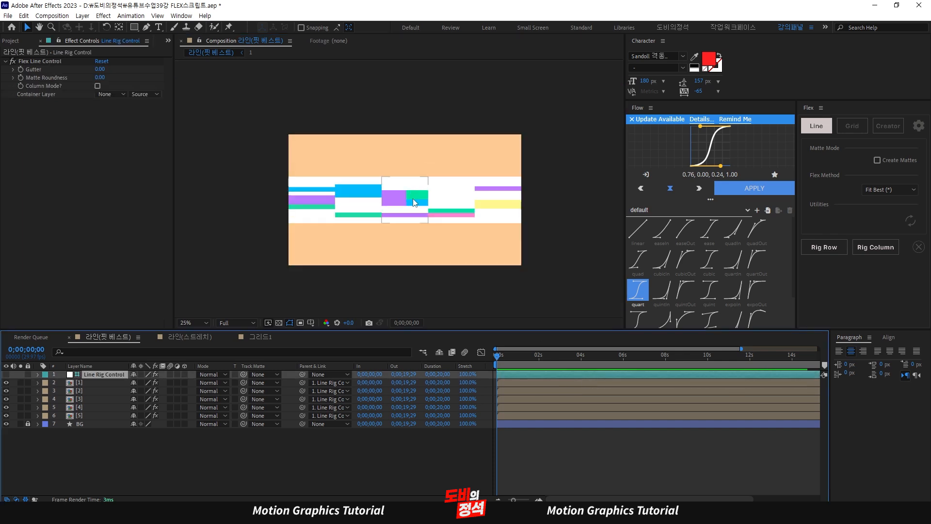
pyautogui.press('Return')
pyautogui.scroll(2, 412, 196)
pyautogui.scroll(-2, 413, 199)
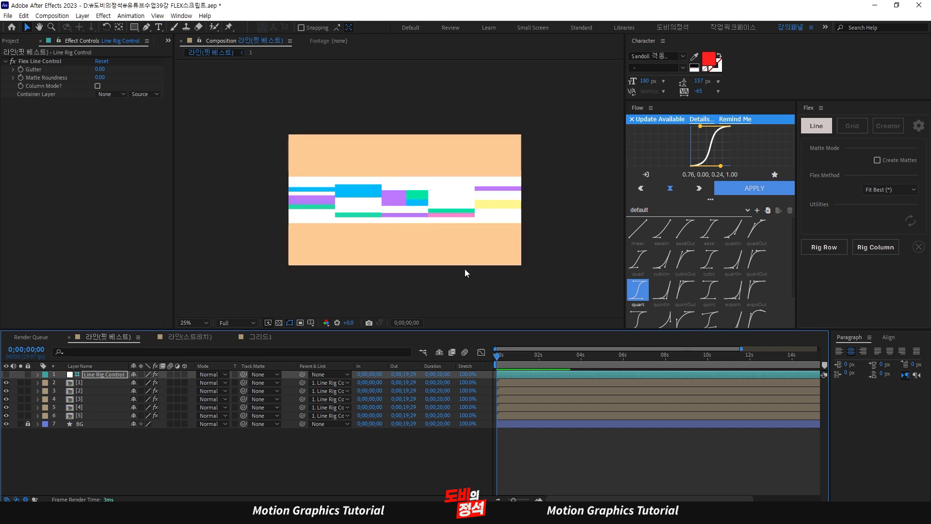
pyautogui.scroll(2, 436, 208)
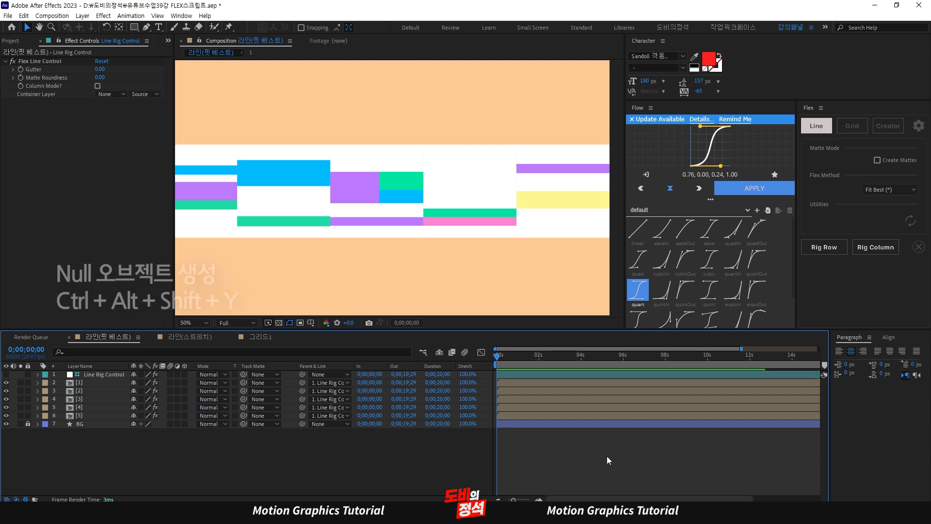
# Step: Create a null object and parent the Line Rig Control layer to it
pyautogui.press('Return')
pyautogui.hotkey('ctrl', 'alt', 'shift', 'y')
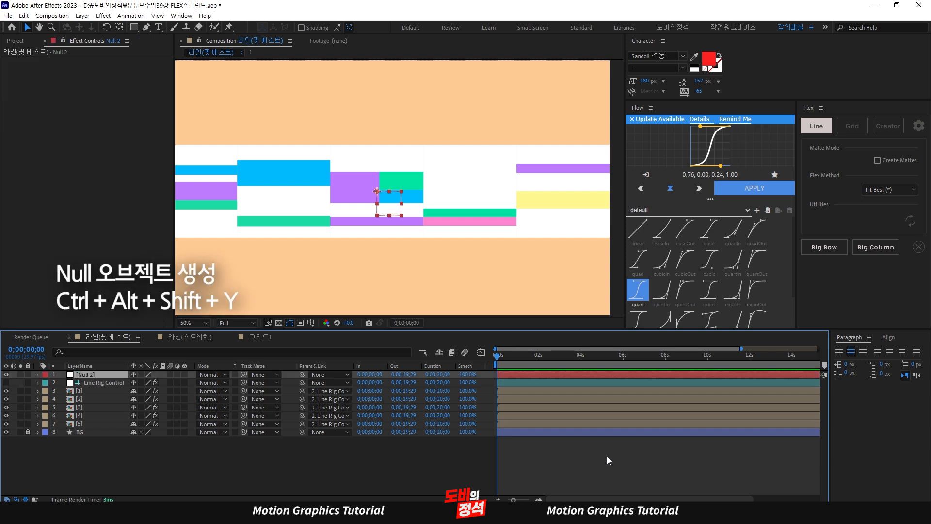
pyautogui.click(522, 382)
pyautogui.moveTo(302, 383); pyautogui.dragTo(83, 375)
pyautogui.scroll(-2, 426, 238)
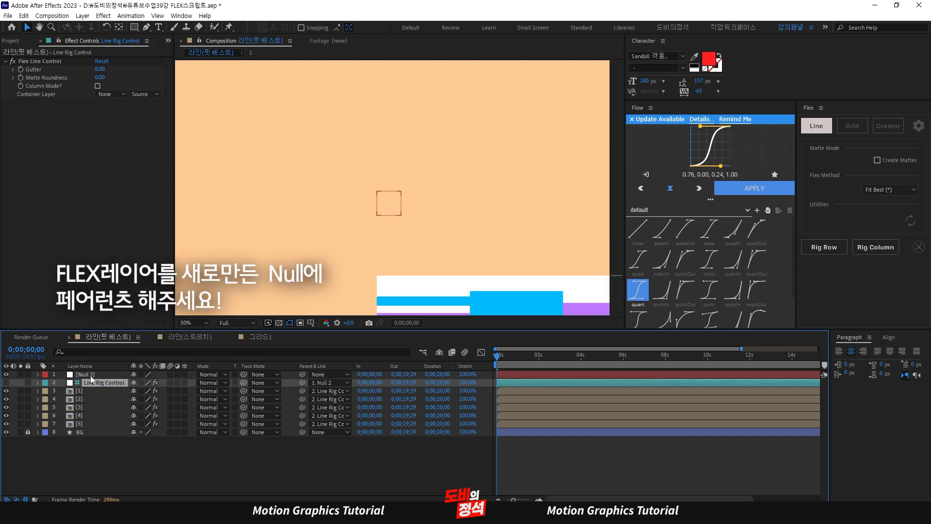
# Step: Move the new null to the composition's upper-left corner so the rigged row lies within the frame
pyautogui.click(415, 219)
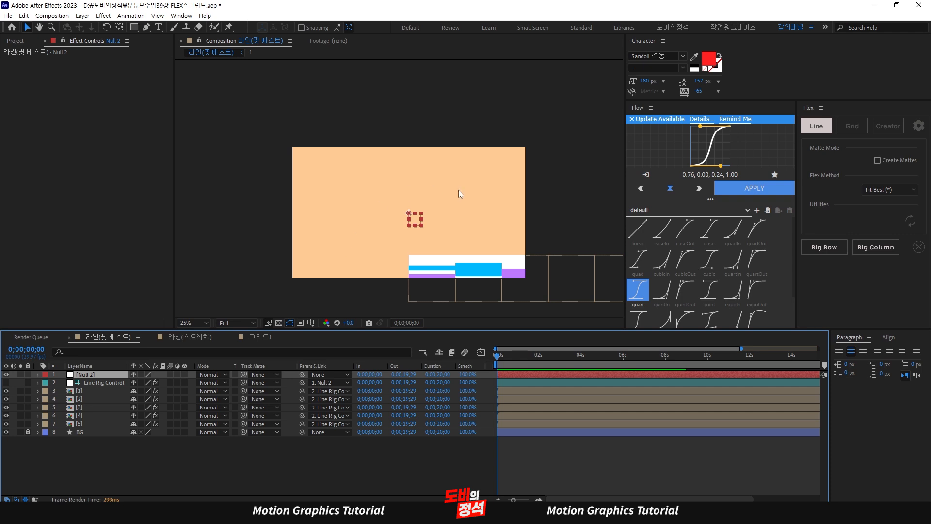
pyautogui.click(414, 221)
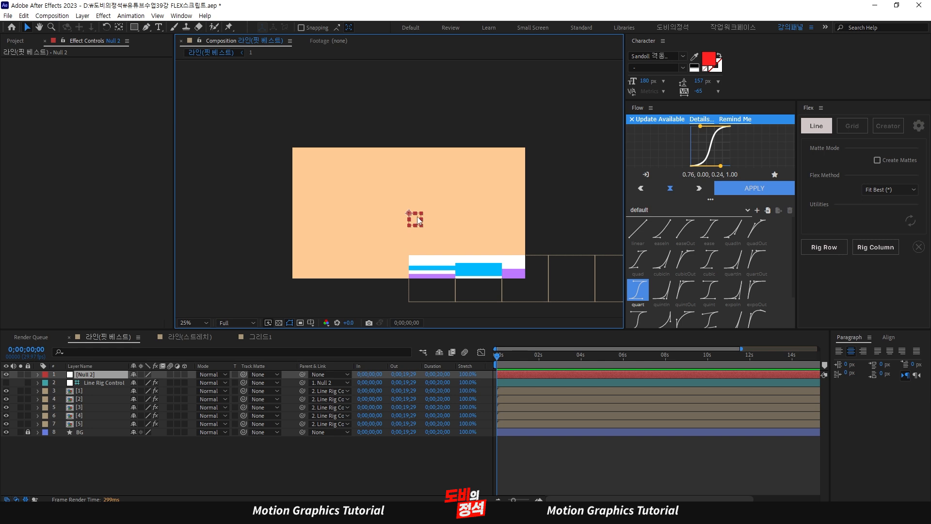
pyautogui.moveTo(416, 220); pyautogui.dragTo(300, 159)
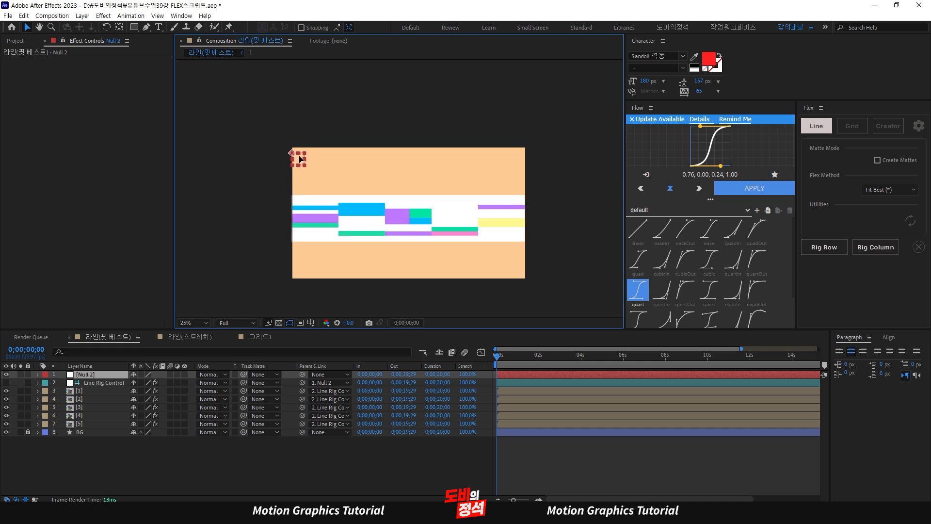
pyautogui.click(560, 435)
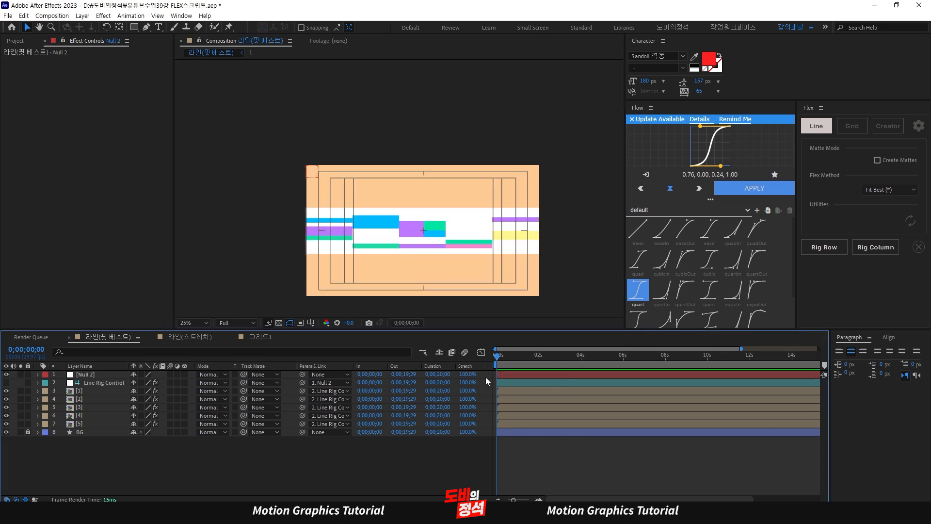
# Step: Rename the Line Rig Control layer to FLEX and the null layer to 포지션
pyautogui.click(526, 384)
pyautogui.write('FLEX')
pyautogui.hotkey('shift', 'Tab')
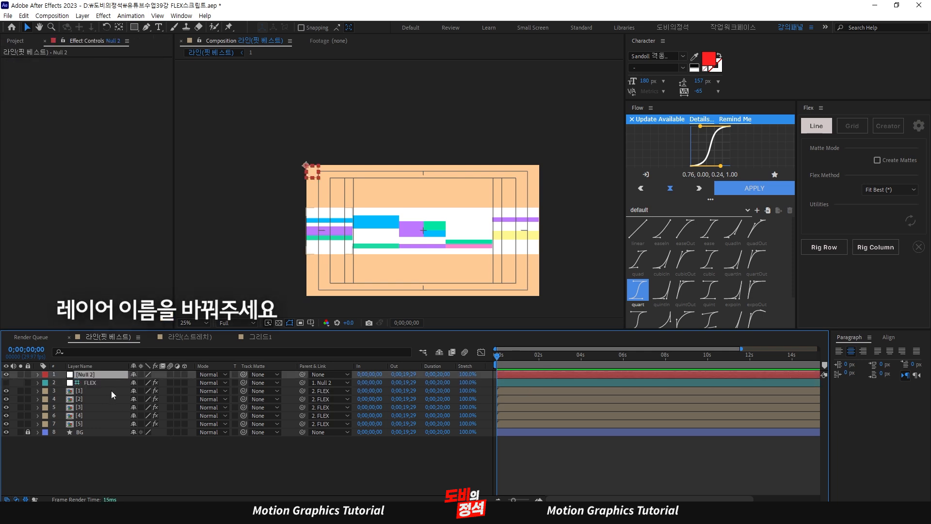
pyautogui.write('포지선')
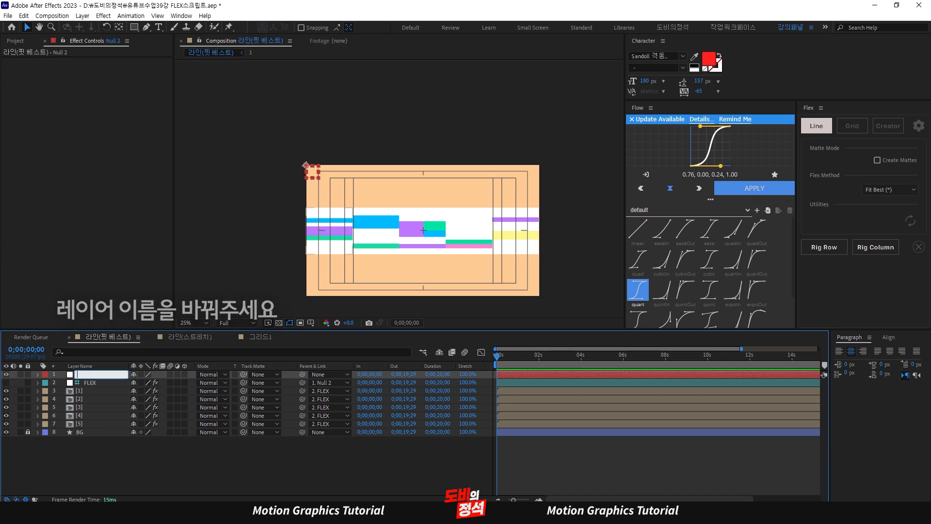
pyautogui.press('Return')
pyautogui.click(244, 475)
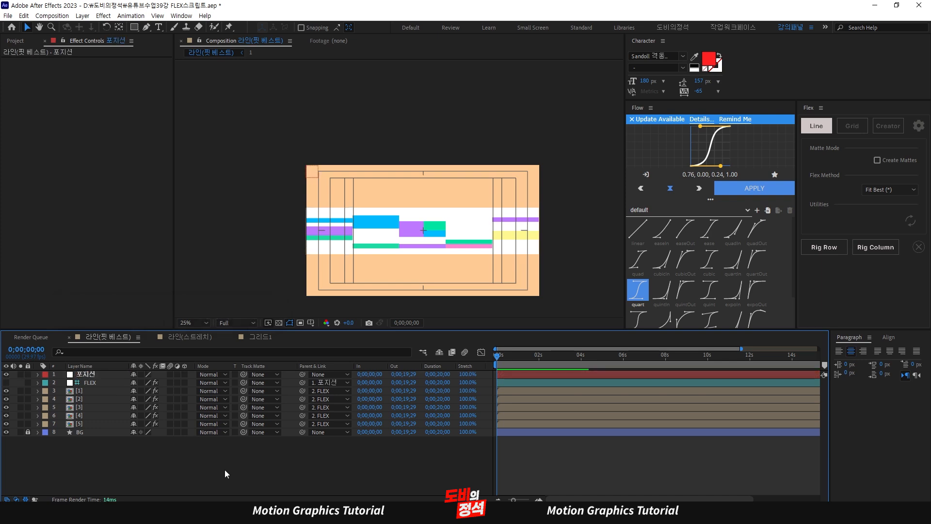
# Step: Set the Gutter of the FLEX layer's Flex Line Control effect to 35
pyautogui.click(97, 384)
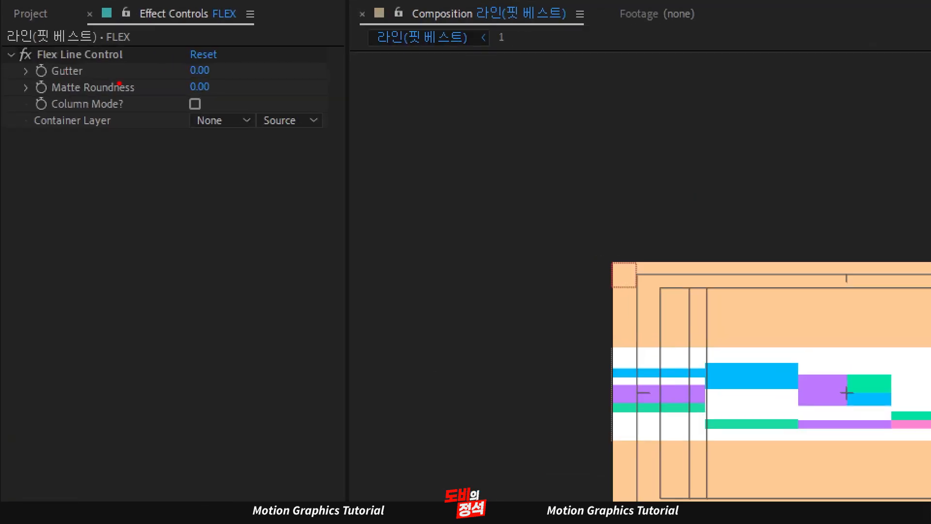
pyautogui.moveTo(65, 75)
pyautogui.mouseDown()
pyautogui.moveTo(108, 69)
pyautogui.moveTo(97, 47)
pyautogui.moveTo(80, 47)
pyautogui.moveTo(50, 78)
pyautogui.moveTo(97, 67)
pyautogui.moveTo(180, 72)
pyautogui.moveTo(122, 74)
pyautogui.mouseUp()
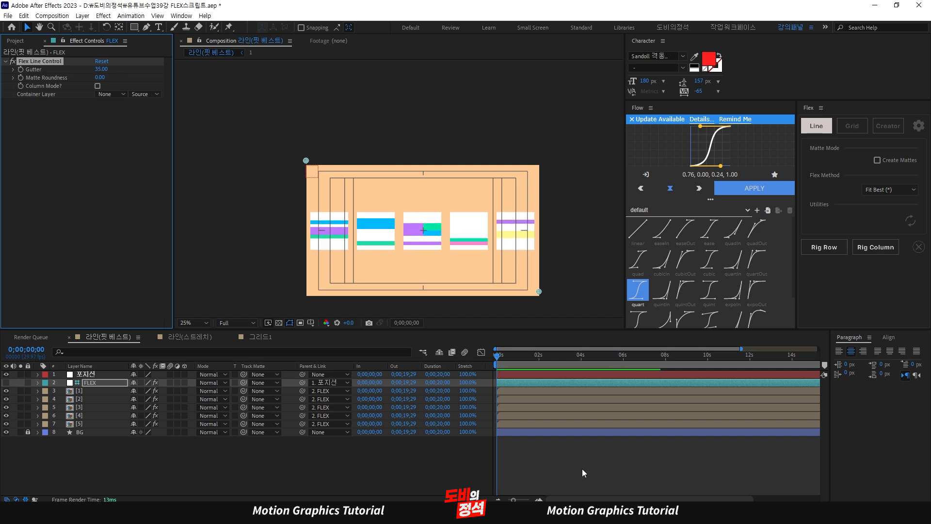
pyautogui.click(596, 468)
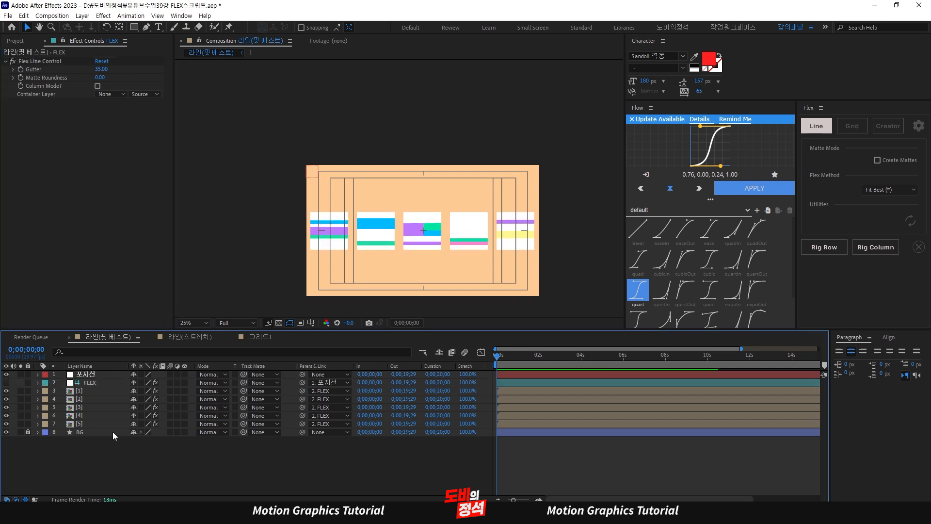
# Step: Examine the Flex Line Layer settings of layers 1 to 4, particularly the Layer Weight of layer 1
pyautogui.click(81, 391)
pyautogui.click(86, 398)
pyautogui.click(91, 408)
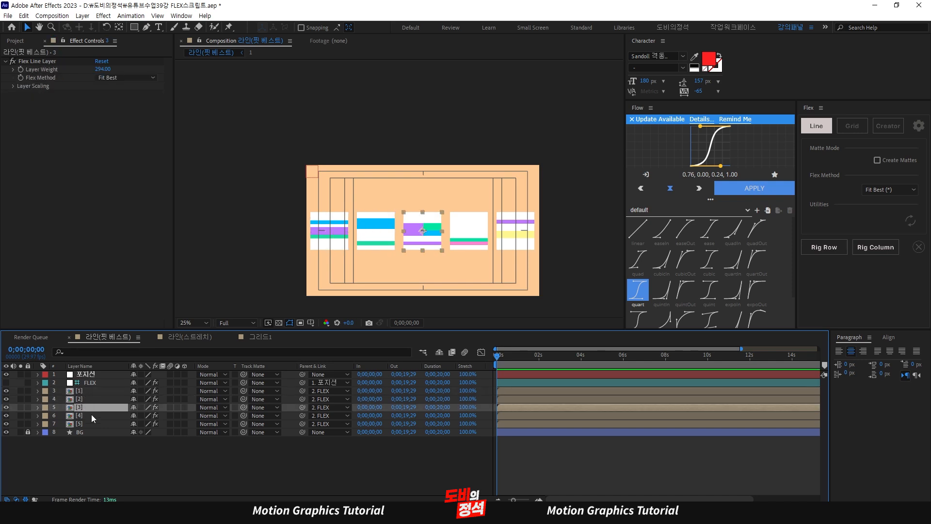
pyautogui.click(92, 415)
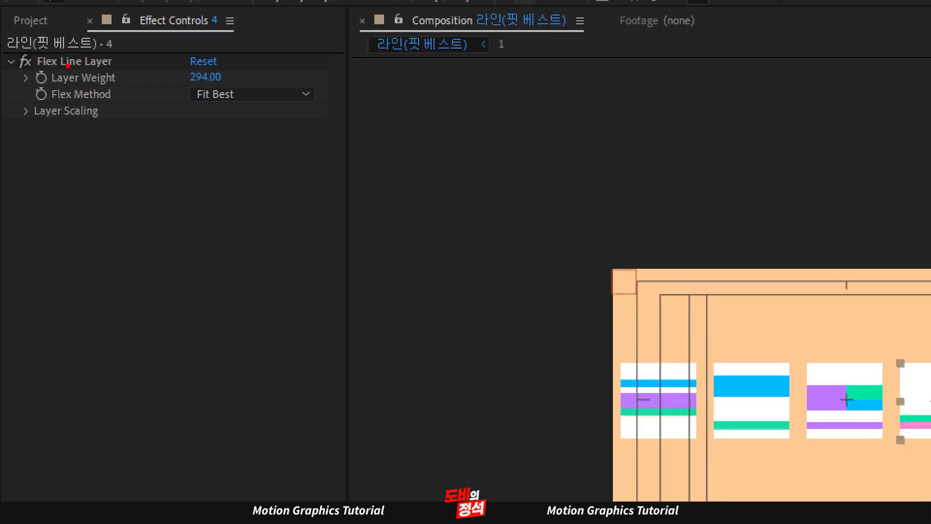
pyautogui.moveTo(55, 101)
pyautogui.mouseDown()
pyautogui.moveTo(148, 104)
pyautogui.moveTo(260, 52)
pyautogui.moveTo(97, 9)
pyautogui.moveTo(2, 75)
pyautogui.moveTo(60, 115)
pyautogui.moveTo(80, 113)
pyautogui.mouseUp()
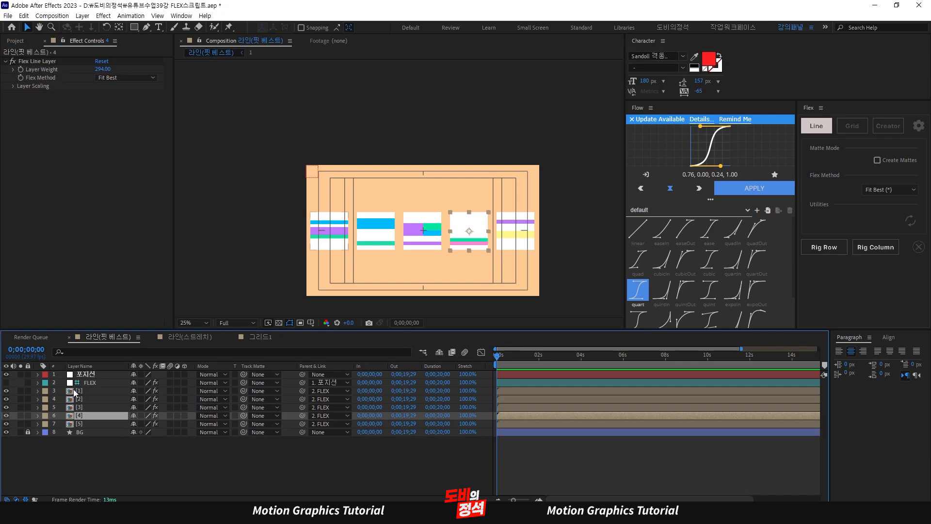
pyautogui.click(78, 391)
pyautogui.moveTo(87, 68); pyautogui.dragTo(175, 86)
pyautogui.moveTo(103, 69); pyautogui.dragTo(153, 101)
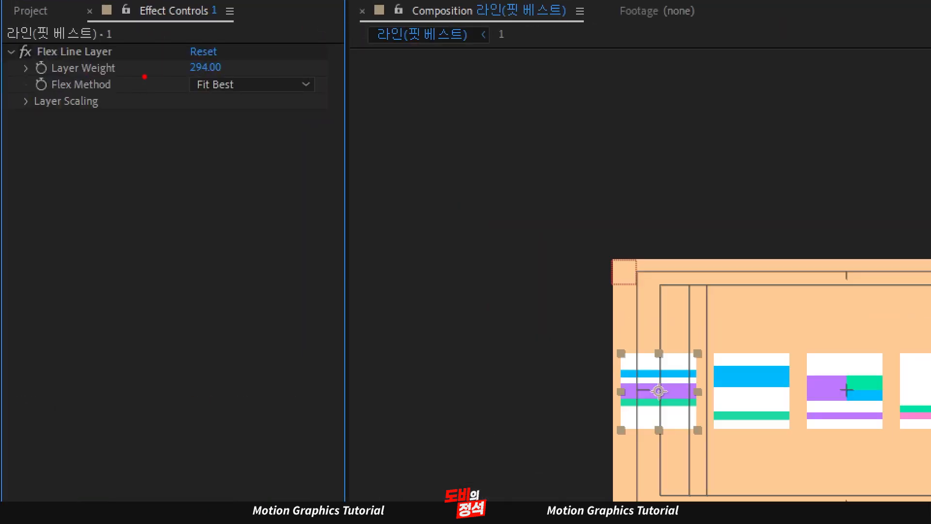
pyautogui.moveTo(145, 77)
pyautogui.mouseDown()
pyautogui.moveTo(255, 75)
pyautogui.moveTo(268, 47)
pyautogui.moveTo(186, 35)
pyautogui.moveTo(175, 46)
pyautogui.moveTo(202, 77)
pyautogui.mouseUp()
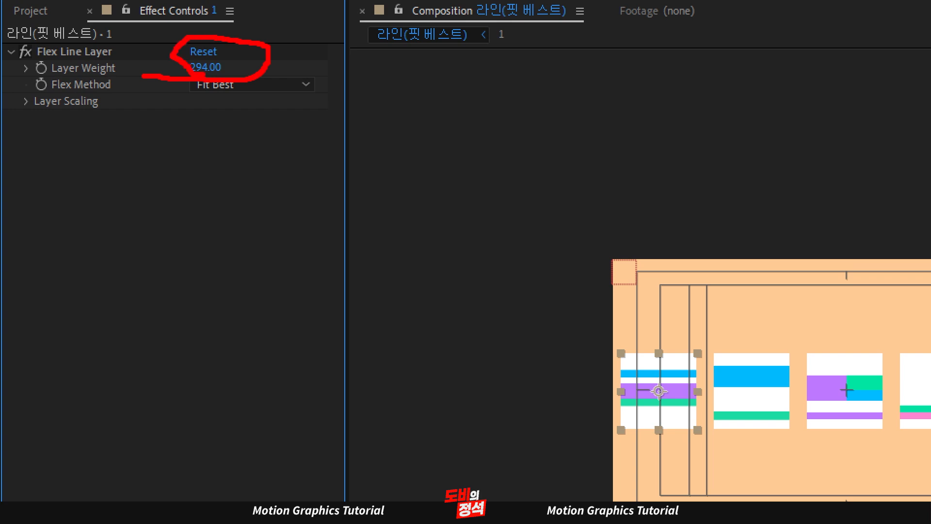
# Step: Set the Layer Weight of precomp layers [1], [2] and [3] to 300 in their Flex Line Layer effects
pyautogui.click(198, 65)
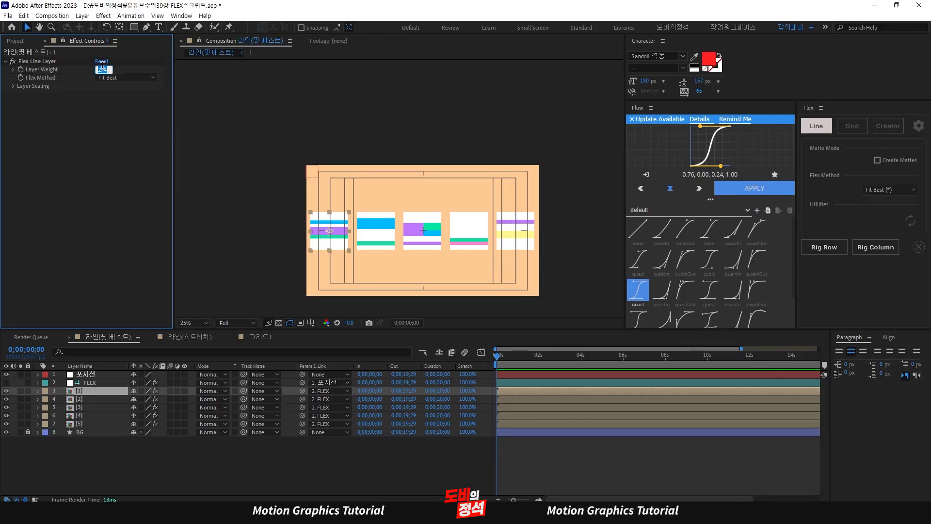
pyautogui.press('Return')
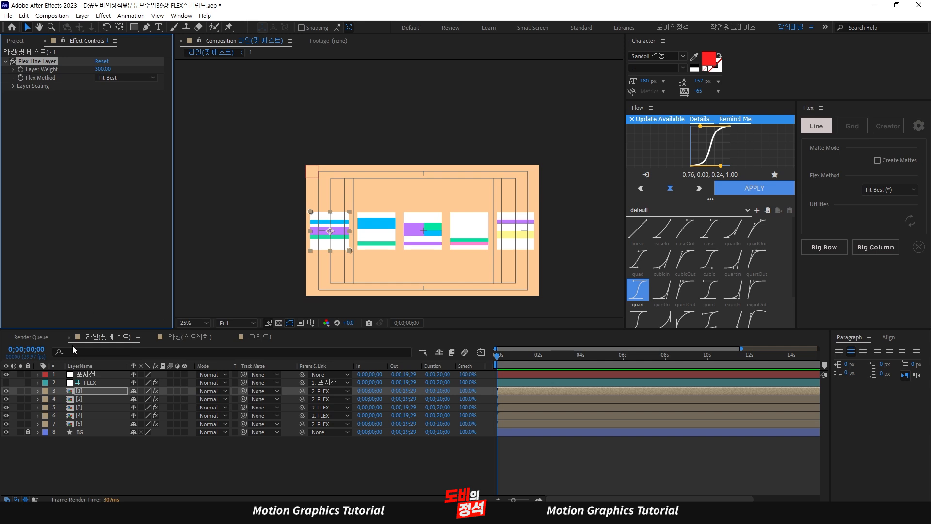
pyautogui.click(92, 402)
pyautogui.click(104, 69)
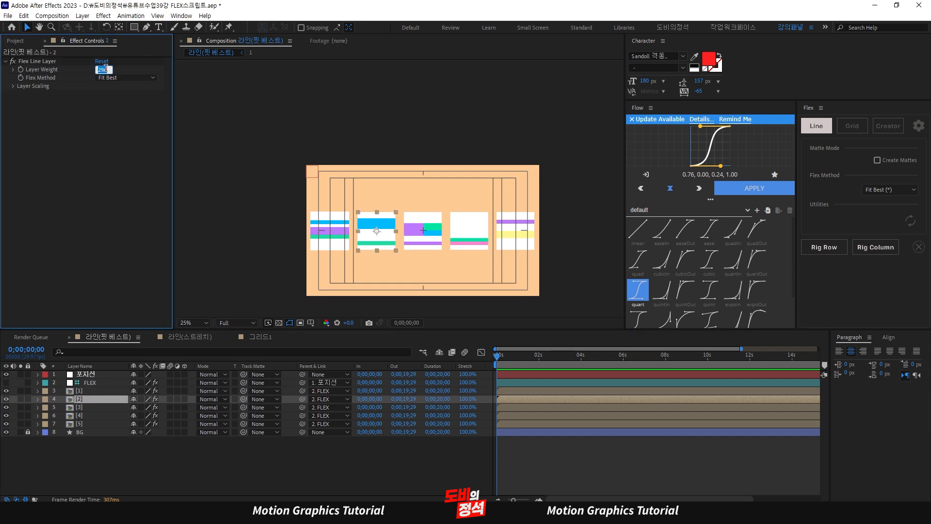
pyautogui.press('Return')
pyautogui.hotkey('ctrl', 'Down')
pyautogui.click(104, 71)
pyautogui.write('300')
pyautogui.press('Return')
# Step: Set the Layer Weight of precomp layers [4] and [5] to 300
pyautogui.hotkey('ctrl', 'Down')
pyautogui.click(104, 70)
pyautogui.write('3')
pyautogui.press('Return')
pyautogui.hotkey('ctrl', 'Down')
pyautogui.click(104, 70)
pyautogui.write('300')
pyautogui.press('Return')
pyautogui.click(610, 459)
pyautogui.scroll(2, 478, 214)
pyautogui.scroll(-1, 478, 214)
pyautogui.scroll(1, 326, 204)
pyautogui.scroll(-1, 326, 204)
pyautogui.scroll(1, 324, 220)
pyautogui.scroll(-1, 352, 211)
pyautogui.scroll(1, 353, 228)
pyautogui.scroll(-1, 362, 226)
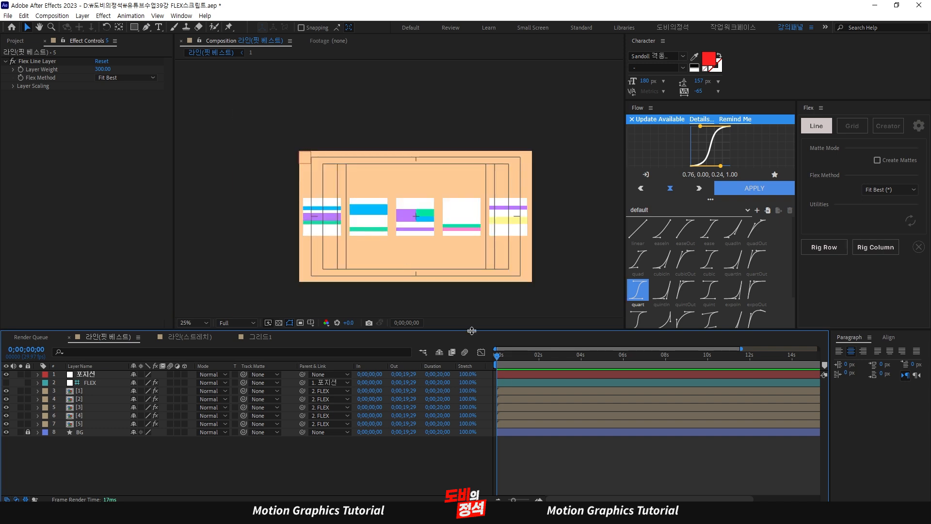
# Step: Add a keyframe to the FLEX layer's Gutter, reveal it in the timeline and shift it to 0;00;00;20
pyautogui.click(523, 382)
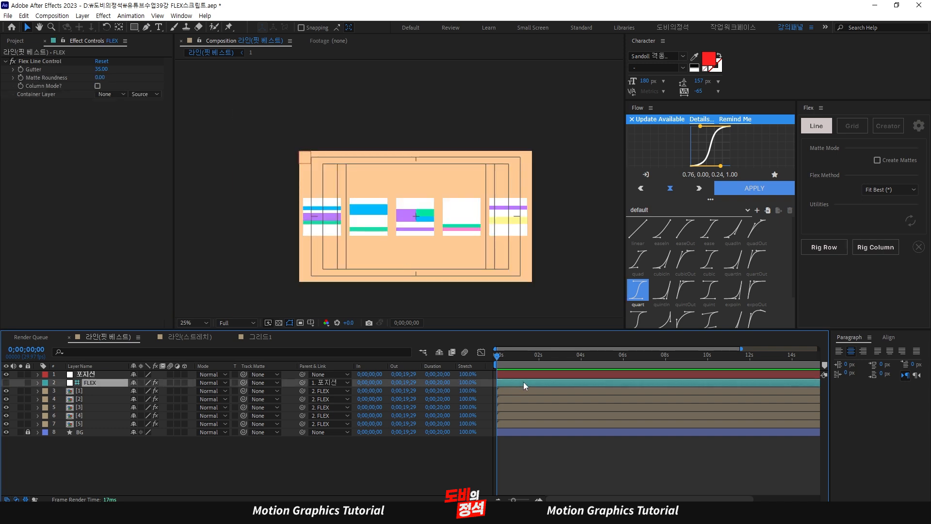
pyautogui.click(20, 70)
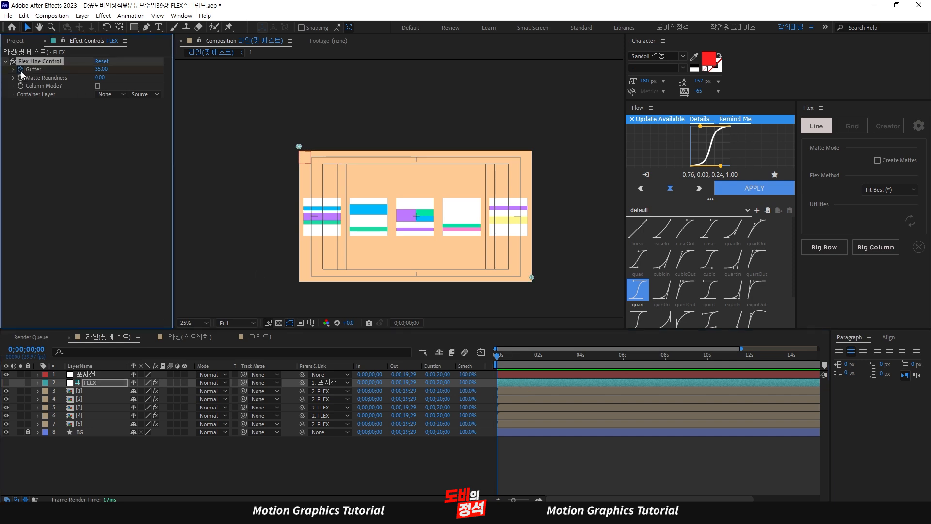
pyautogui.press('u')
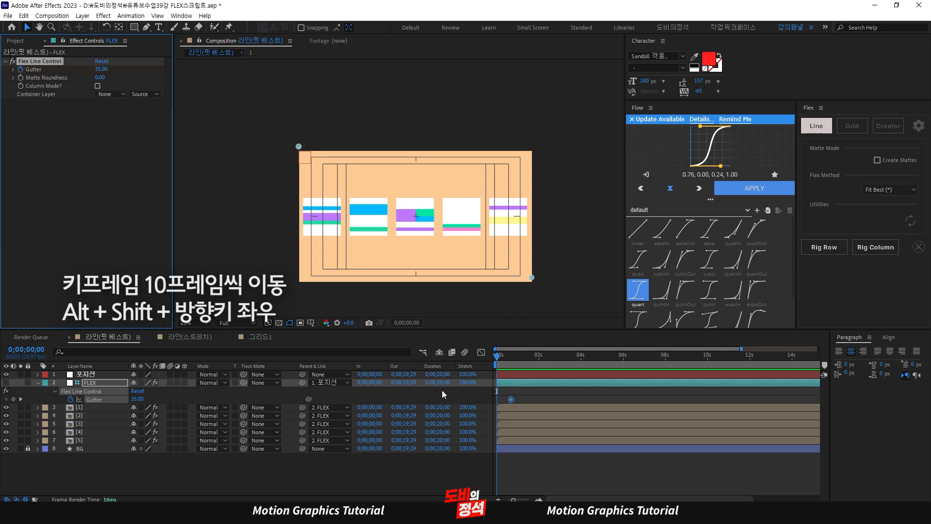
# Step: Keyframe the FLEX layer's Gutter at 200 at the start of the timeline and play back the animation
pyautogui.click(98, 70)
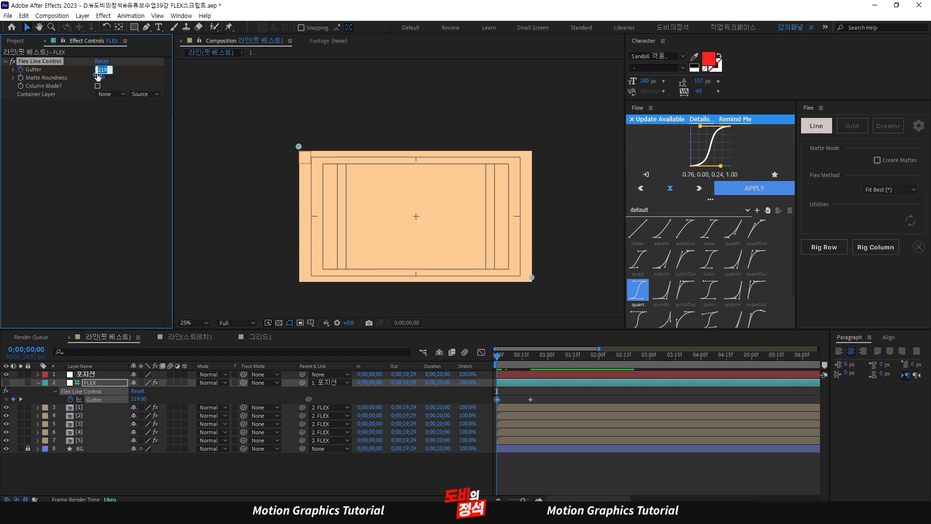
pyautogui.write('200')
pyautogui.press('Return')
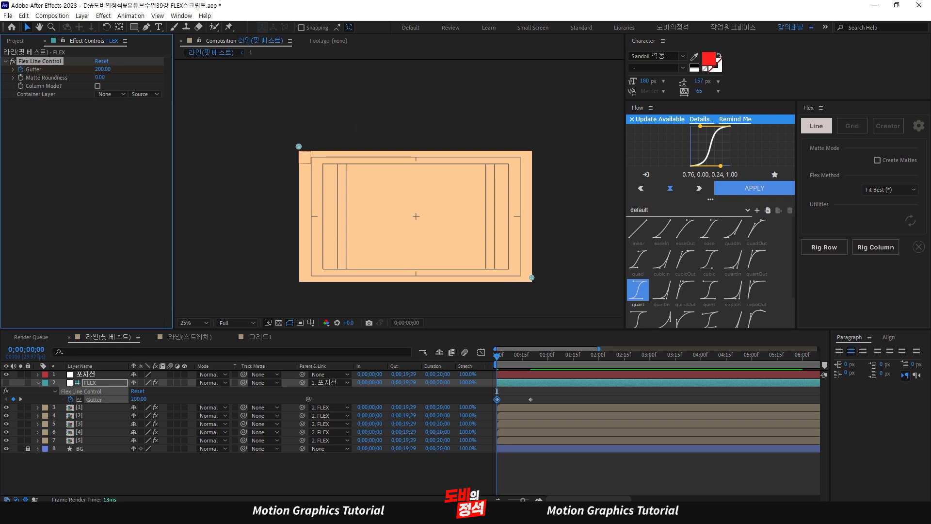
pyautogui.moveTo(497, 360); pyautogui.dragTo(450, 369)
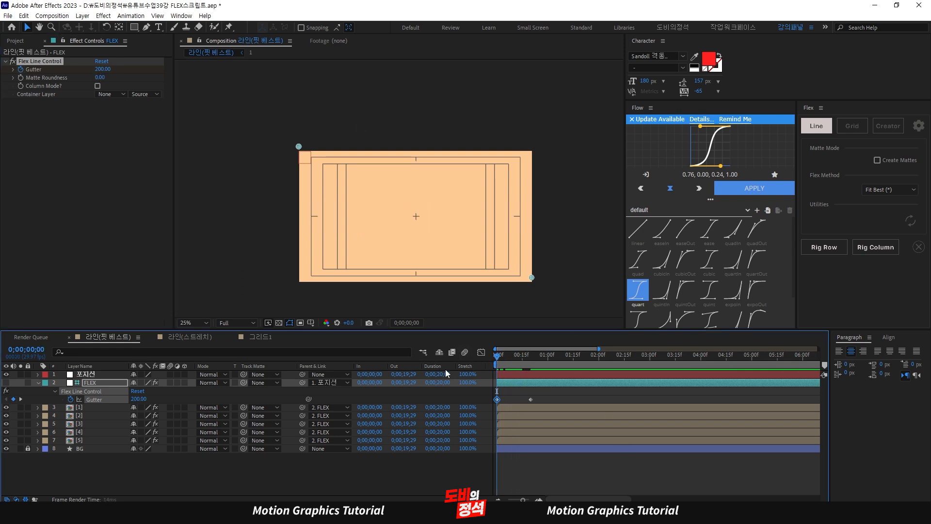
pyautogui.click(560, 401)
pyautogui.press('space')
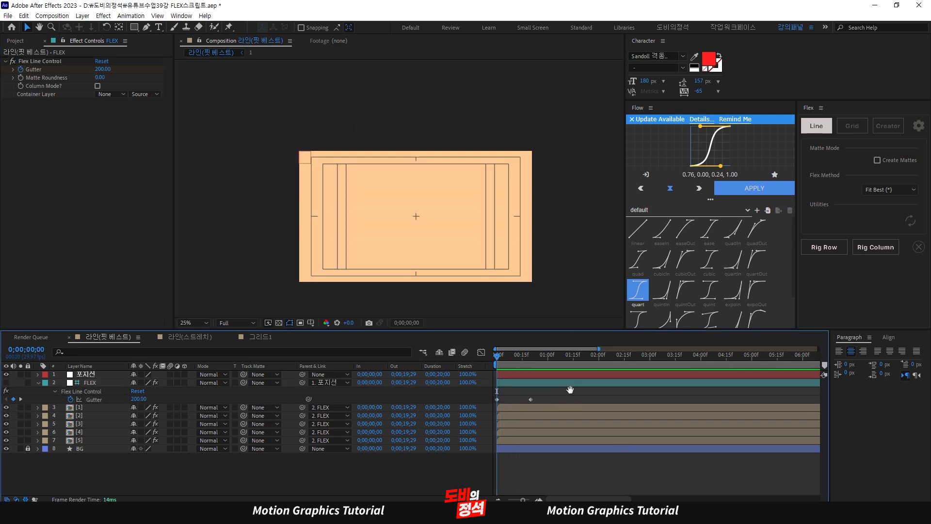
pyautogui.press('space')
# Step: Apply the Flow quart easing curve to both Gutter keyframes and preview the eased animation
pyautogui.moveTo(554, 395); pyautogui.dragTo(473, 410)
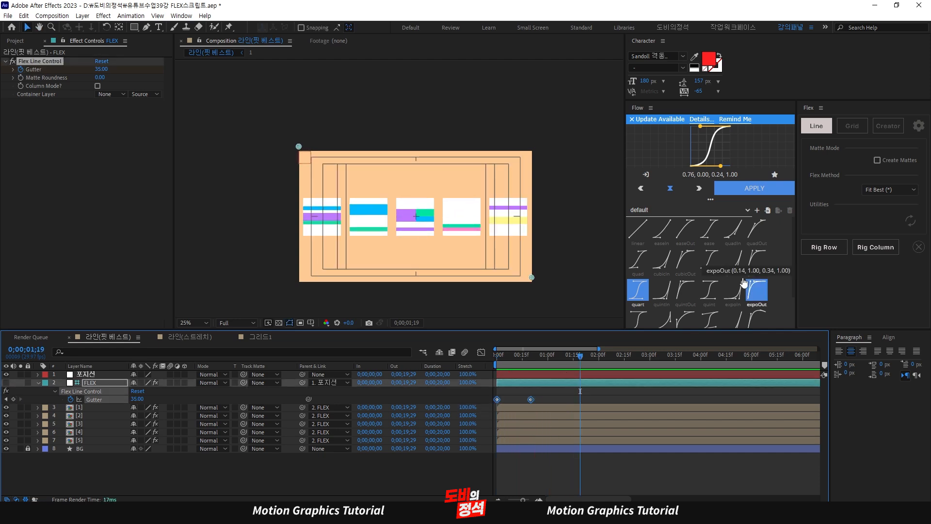
pyautogui.click(754, 188)
pyautogui.press('Home')
pyautogui.click(553, 409)
pyautogui.moveTo(503, 357); pyautogui.dragTo(526, 376)
pyautogui.press('space')
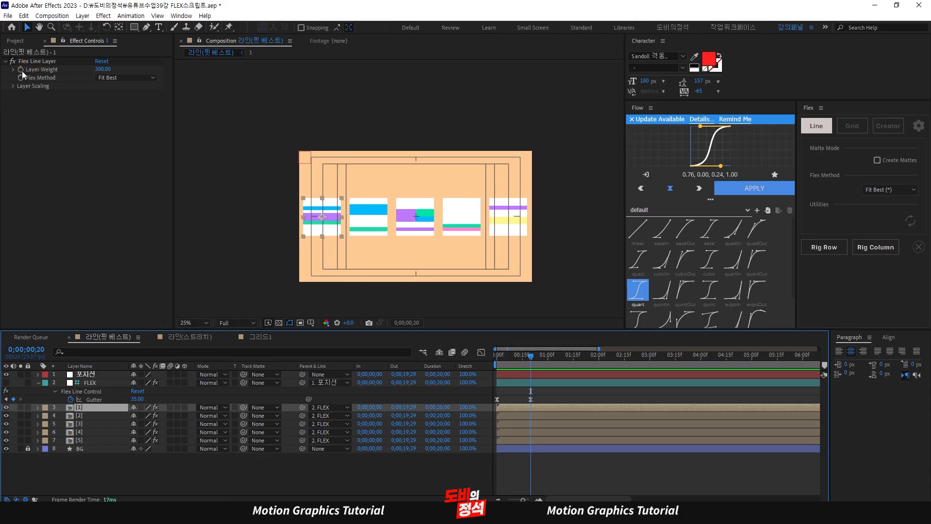
# Step: Keyframe layer [1]'s Layer Weight at 0;00;00;20, then set it to 700 at 0;00;01;10
pyautogui.click(21, 70)
pyautogui.press('u')
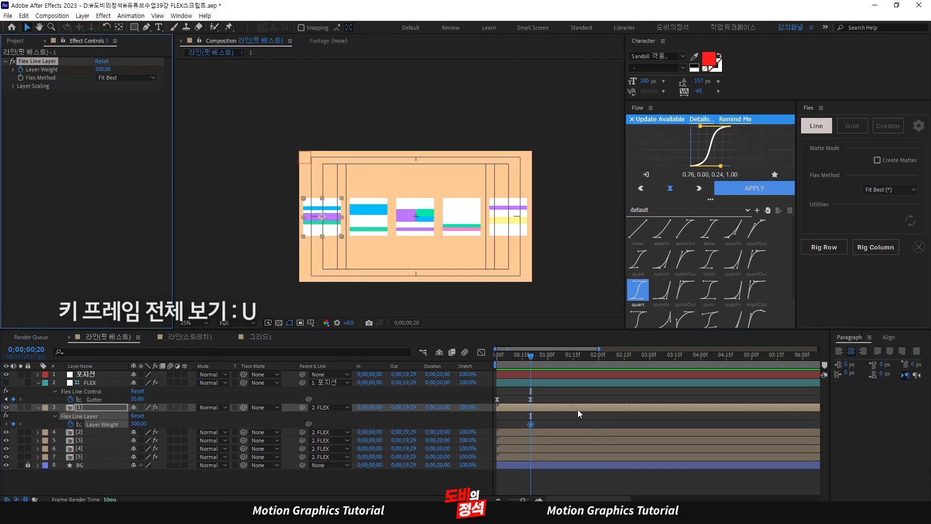
pyautogui.hotkey('shift', 'pagedown')
pyautogui.hotkey('shift', 'pagedown')
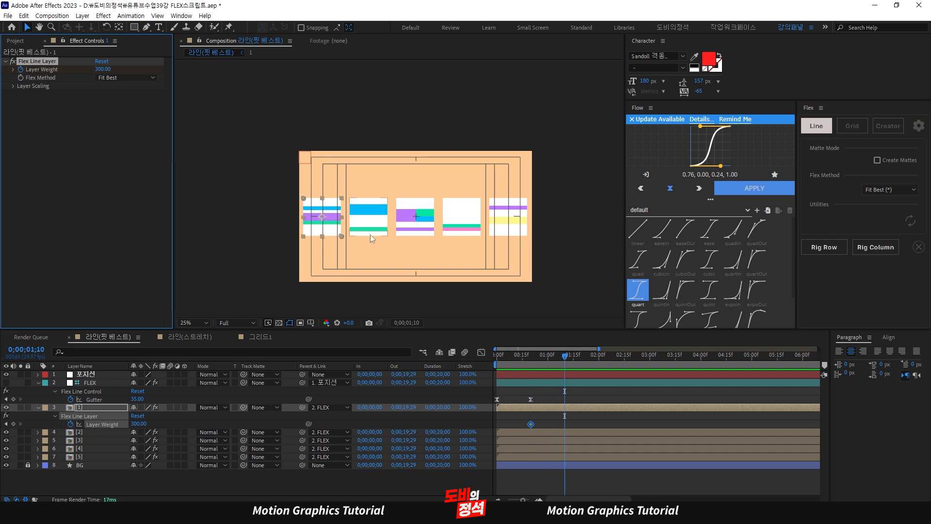
pyautogui.click(100, 70)
pyautogui.write('700')
pyautogui.press('Return')
pyautogui.moveTo(511, 372); pyautogui.dragTo(565, 383)
pyautogui.click(590, 415)
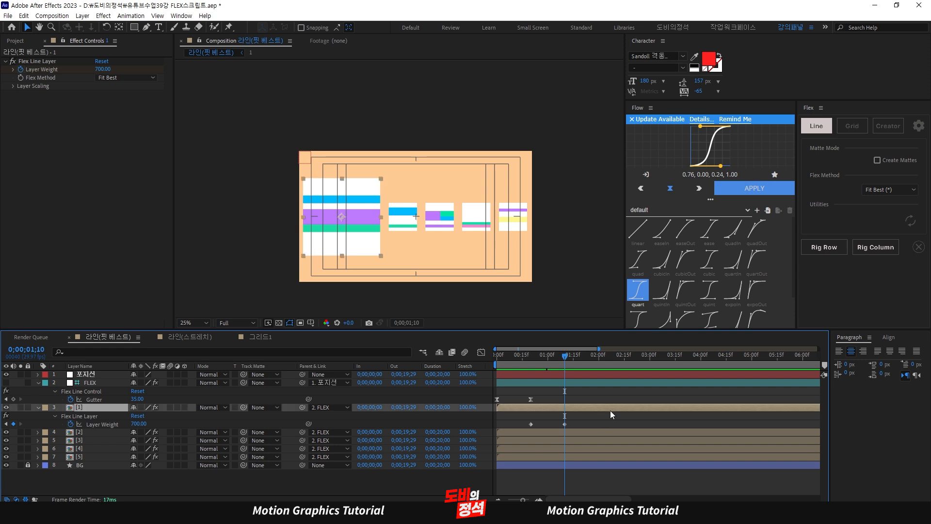
# Step: Hold layer [1]'s Layer Weight with a keyframe at 0;00;02;00, copy its first keyframe to 0;00;02;20 and play the result
pyautogui.hotkey('shift', 'pagedown')
pyautogui.hotkey('shift', 'pagedown')
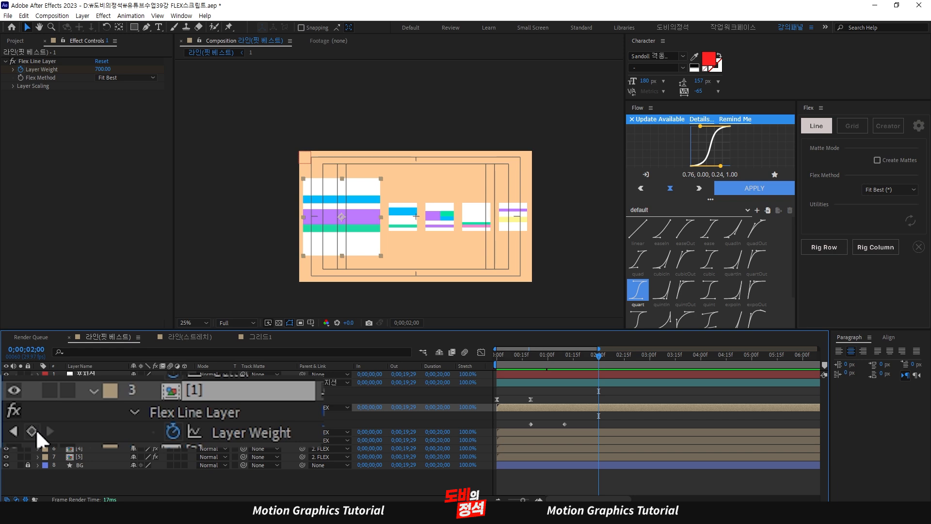
pyautogui.click(14, 424)
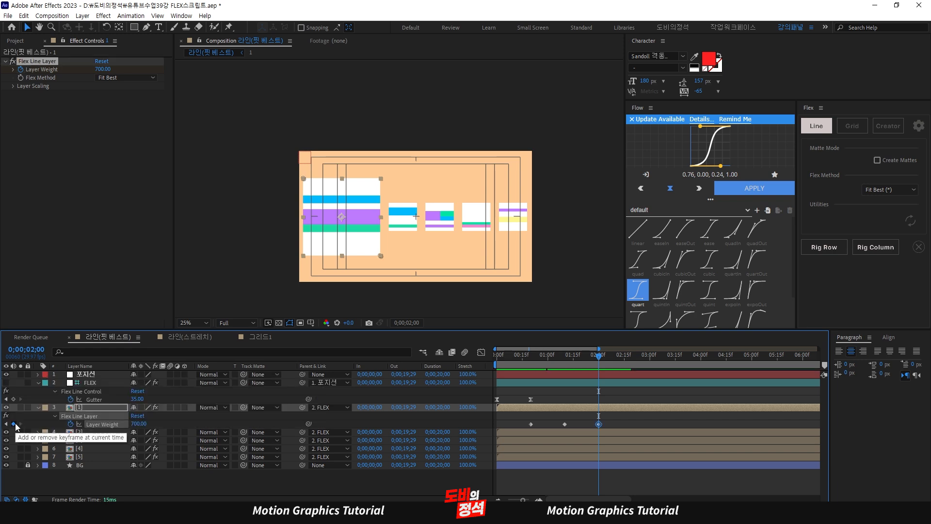
pyautogui.hotkey('shift', 'pagedown')
pyautogui.hotkey('shift', 'pagedown')
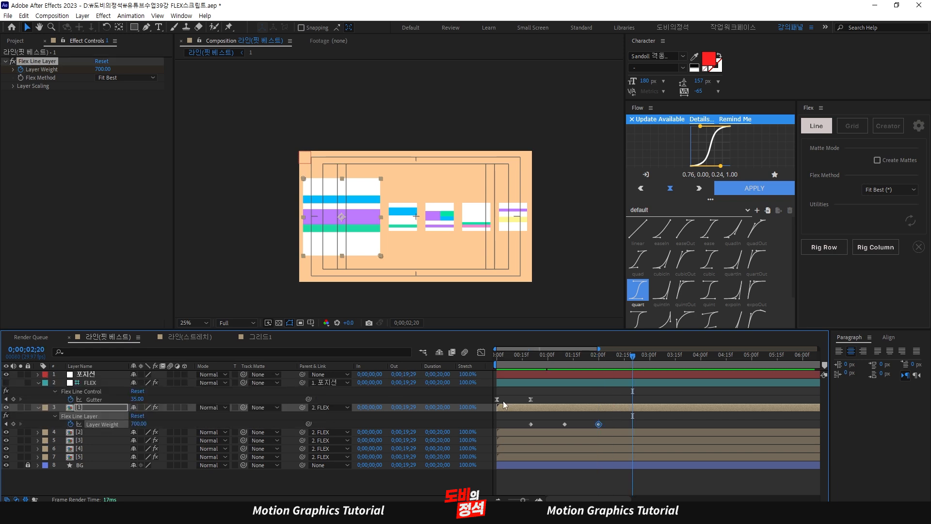
pyautogui.moveTo(546, 415); pyautogui.dragTo(520, 427)
pyautogui.hotkey('ctrl', 'c')
pyautogui.hotkey('ctrl', 'v')
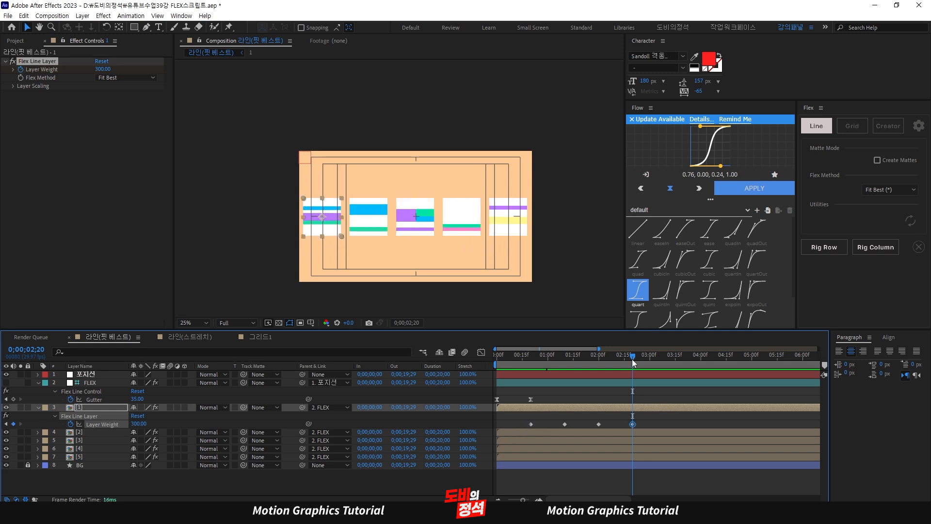
pyautogui.press('Home')
pyautogui.press('space')
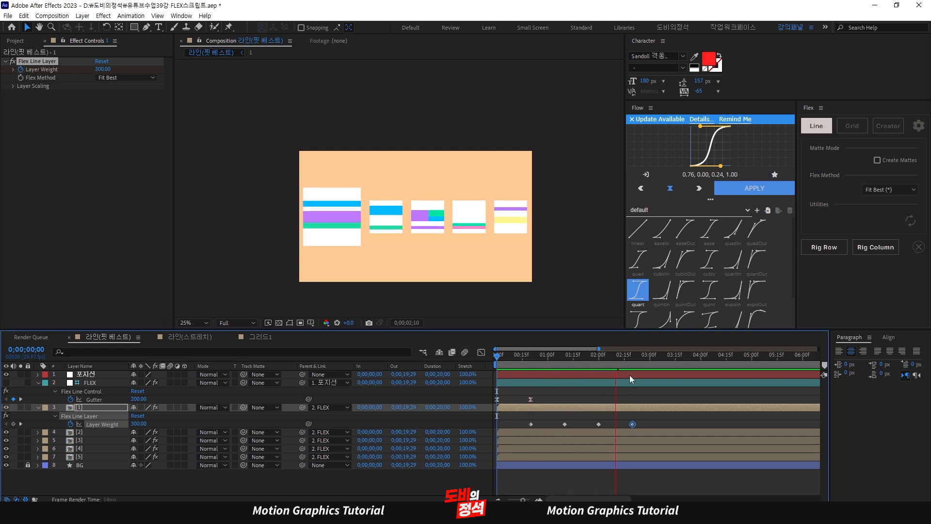
# Step: Apply the Flow quart easing curve to all four Layer Weight keyframes of layer [1] and preview the motion
pyautogui.moveTo(653, 361); pyautogui.dragTo(538, 381)
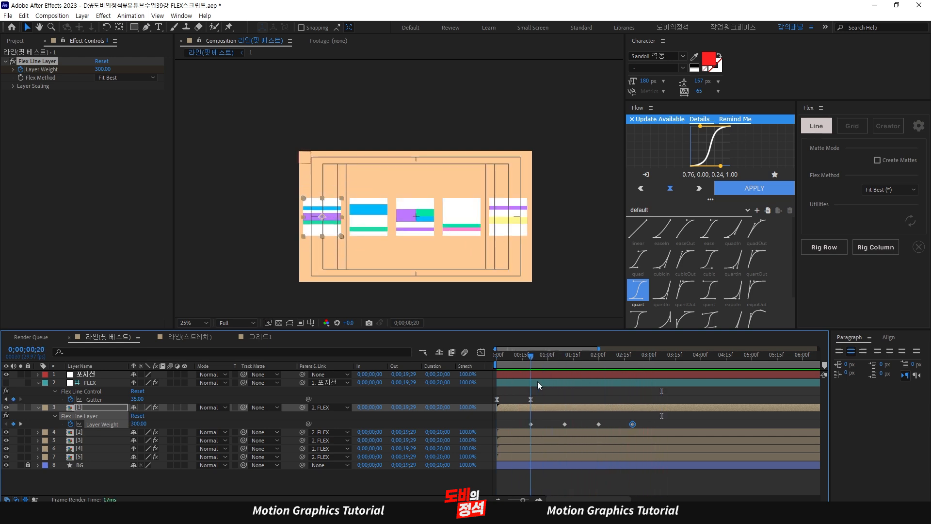
pyautogui.moveTo(658, 423); pyautogui.dragTo(514, 429)
pyautogui.click(765, 191)
pyautogui.press('space')
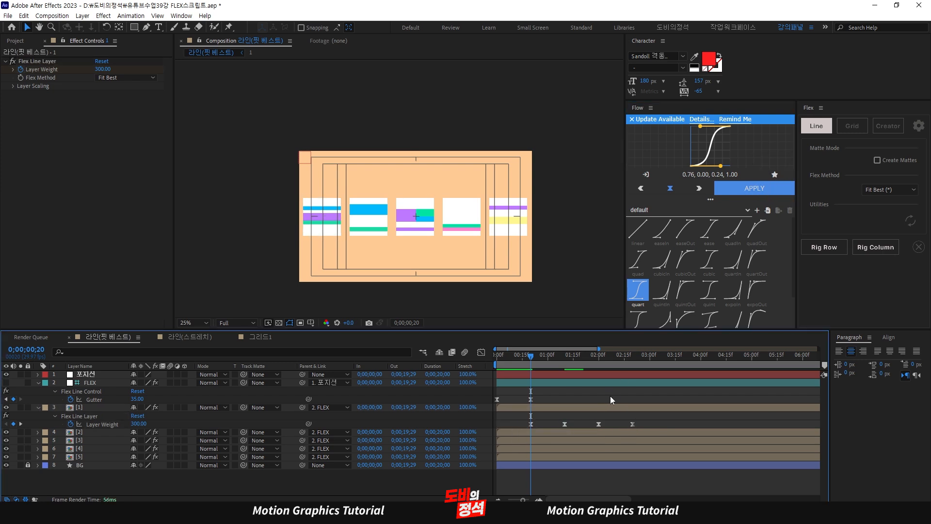
pyautogui.press('space')
pyautogui.moveTo(579, 362); pyautogui.dragTo(566, 366)
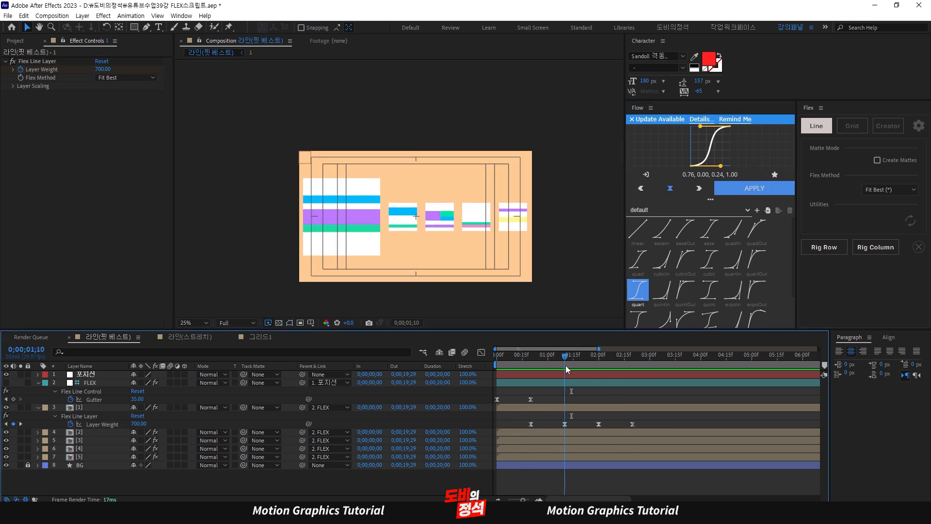
# Step: Add a Position keyframe to the 포지션 null at 0;00;00;20
pyautogui.click(377, 226)
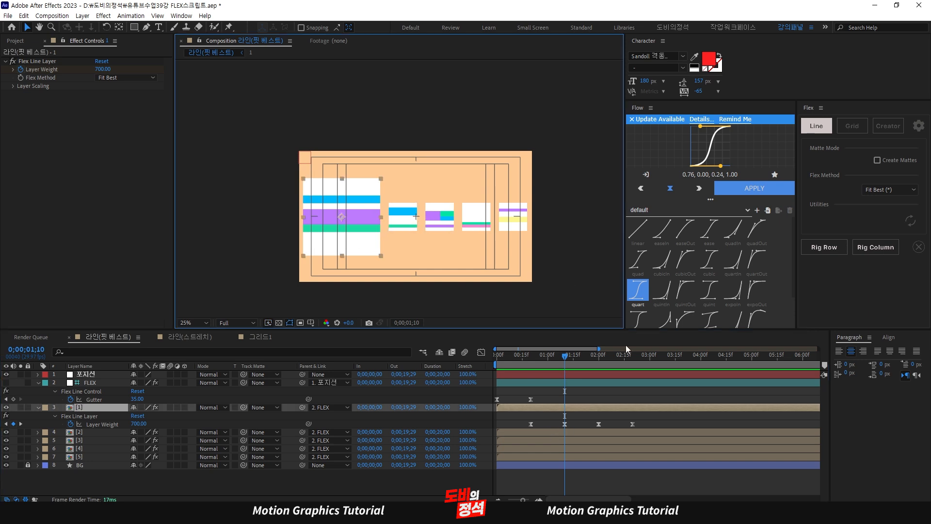
pyautogui.moveTo(566, 359); pyautogui.dragTo(532, 360)
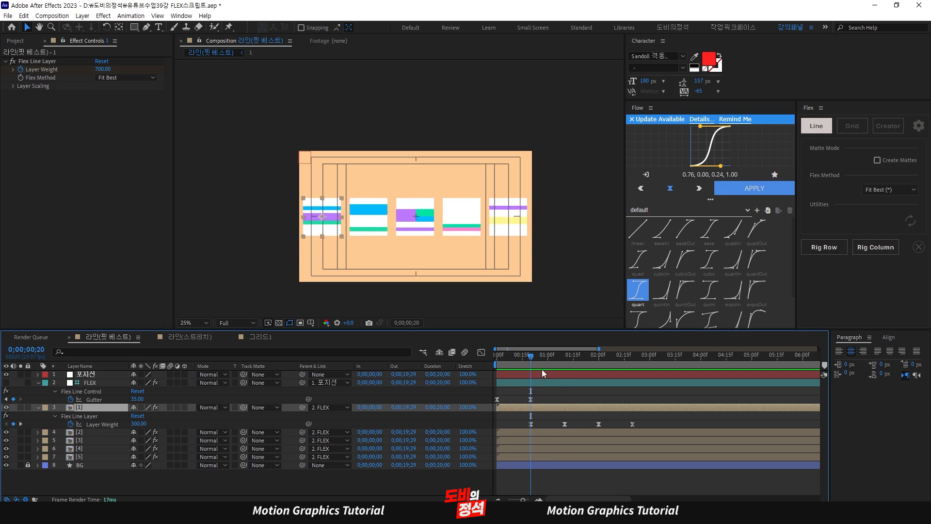
pyautogui.click(547, 373)
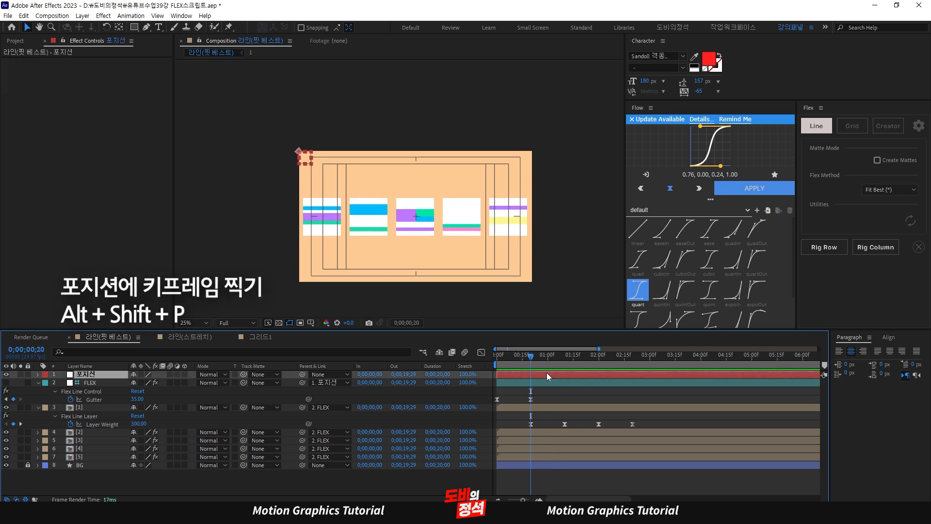
pyautogui.hotkey('alt', 'shift', 'p')
# Step: At 0;00;01;10, move the 포지션 null horizontally to position 604, 4 so the enlarged layer [1] is centred in the frame
pyautogui.hotkey('shift', 'pagedown')
pyautogui.hotkey('shift', 'pagedown')
pyautogui.hotkey('shift', 'Right')
pyautogui.hotkey('shift', 'Right')
pyautogui.hotkey('shift', 'Right')
pyautogui.hotkey('shift', 'Right')
pyautogui.hotkey('shift', 'Right')
pyautogui.hotkey('shift', 'Right')
pyautogui.hotkey('shift', 'Right')
pyautogui.hotkey('shift', 'Right')
pyautogui.hotkey('shift', 'Right')
pyautogui.hotkey('shift', 'Right')
pyautogui.hotkey('shift', 'Right')
pyautogui.hotkey('shift', 'Right')
pyautogui.hotkey('shift', 'Right')
pyautogui.hotkey('shift', 'Right')
pyautogui.hotkey('shift', 'Right')
pyautogui.hotkey('shift', 'Right')
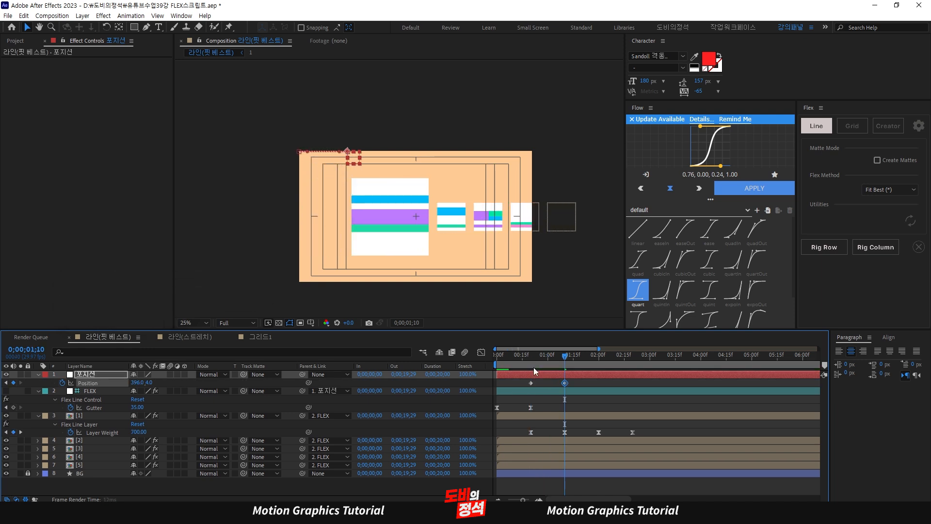
pyautogui.press('Left')
pyautogui.press('Left')
pyautogui.press('Left')
pyautogui.press('Left')
pyautogui.press('Left')
pyautogui.press('Left')
pyautogui.press('Left')
pyautogui.press('Left')
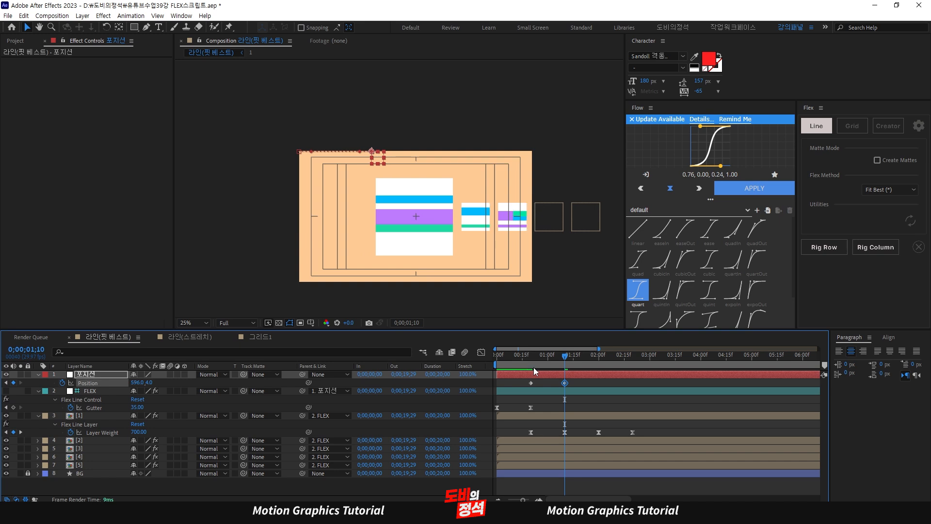
pyautogui.press('Left')
pyautogui.press('Left')
pyautogui.press('Left')
pyautogui.press('Left')
pyautogui.press('Left')
pyautogui.press('Left')
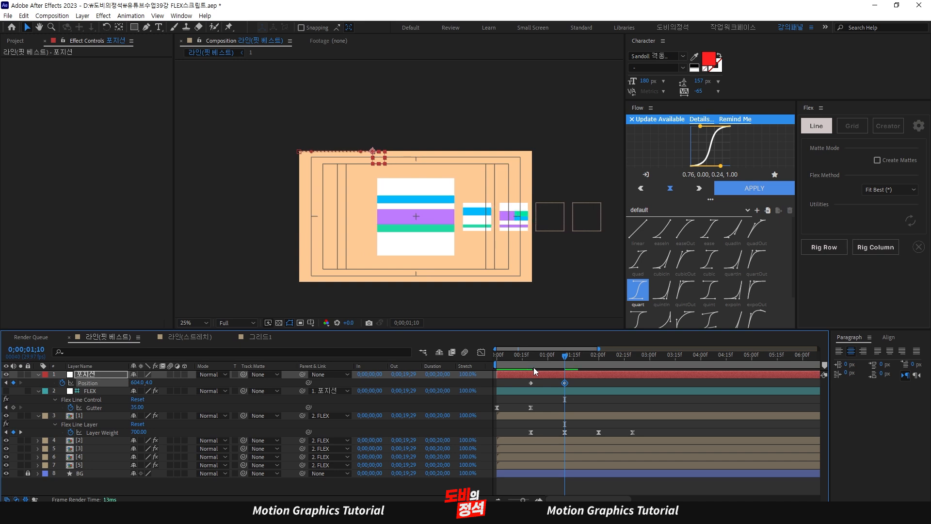
# Step: Hold the 포지션 null's Position with a keyframe at 0;00;02;00 and apply the quart easing curve to its three keyframes
pyautogui.hotkey('shift', 'pagedown')
pyautogui.hotkey('shift', 'pagedown')
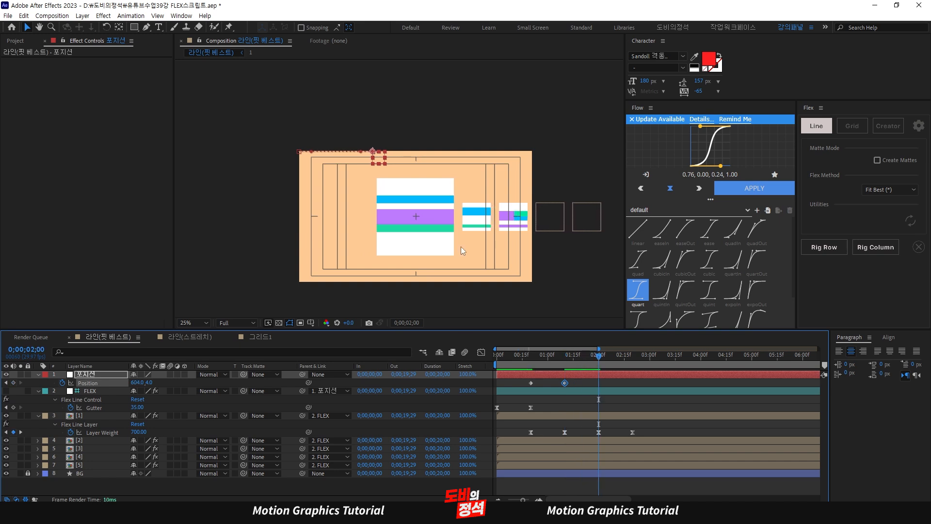
pyautogui.click(33, 377)
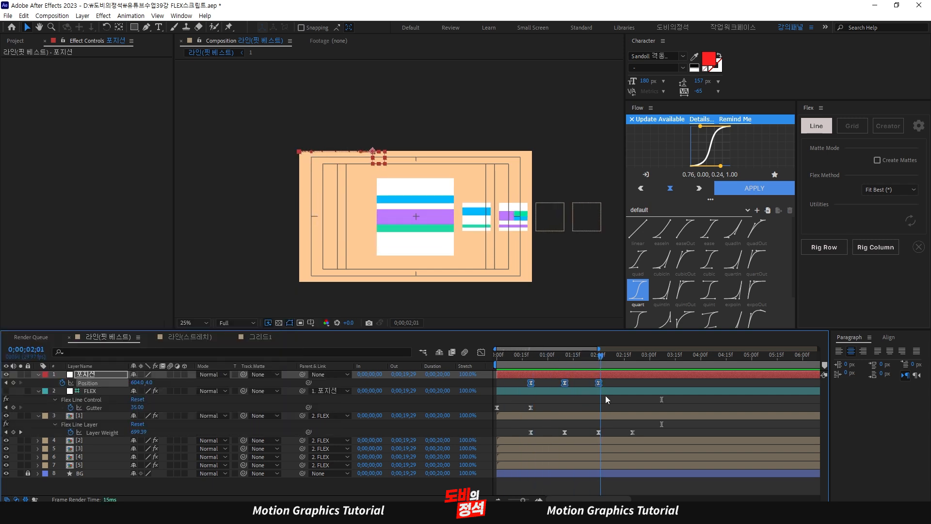
pyautogui.moveTo(633, 398); pyautogui.dragTo(601, 404)
# Step: Add a Layer Weight keyframe to layer [2] at 0;00;02;00 and reveal it in the timeline
pyautogui.click(624, 439)
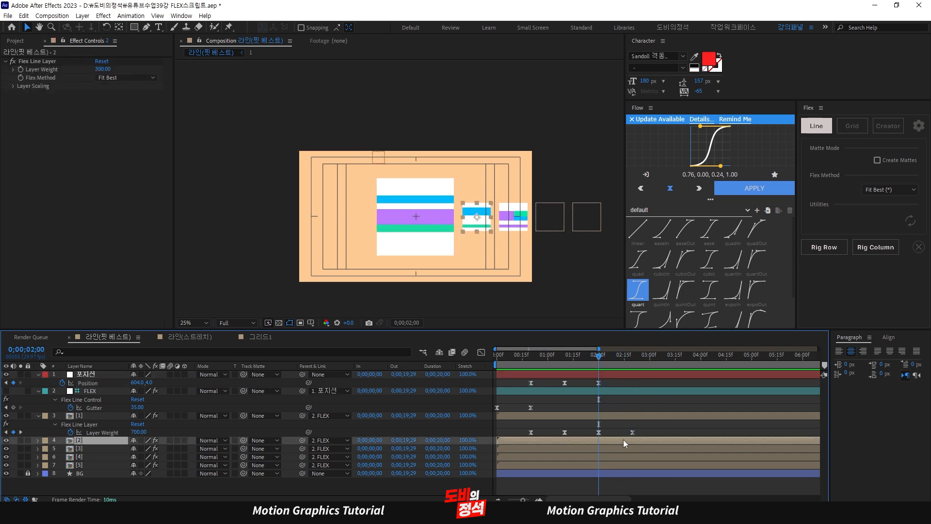
pyautogui.moveTo(621, 436); pyautogui.dragTo(657, 426)
pyautogui.click(641, 440)
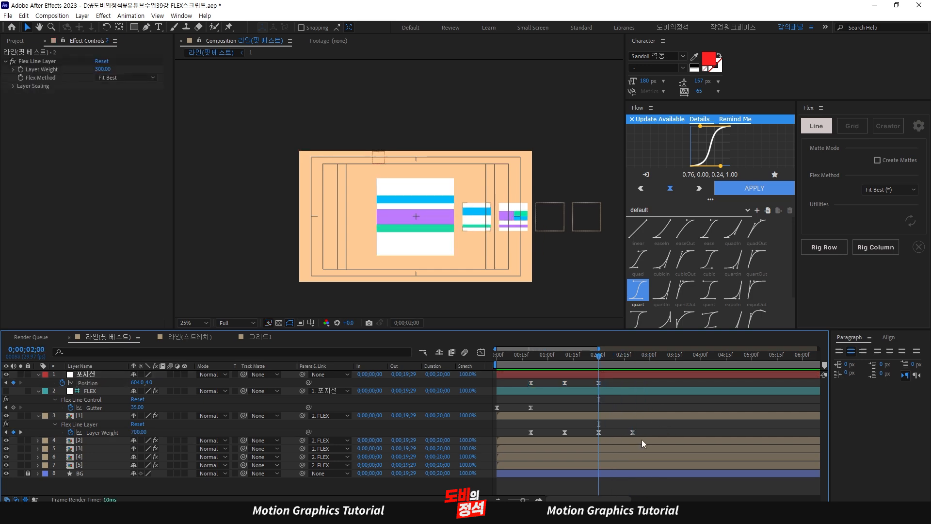
pyautogui.click(21, 69)
pyautogui.press('u')
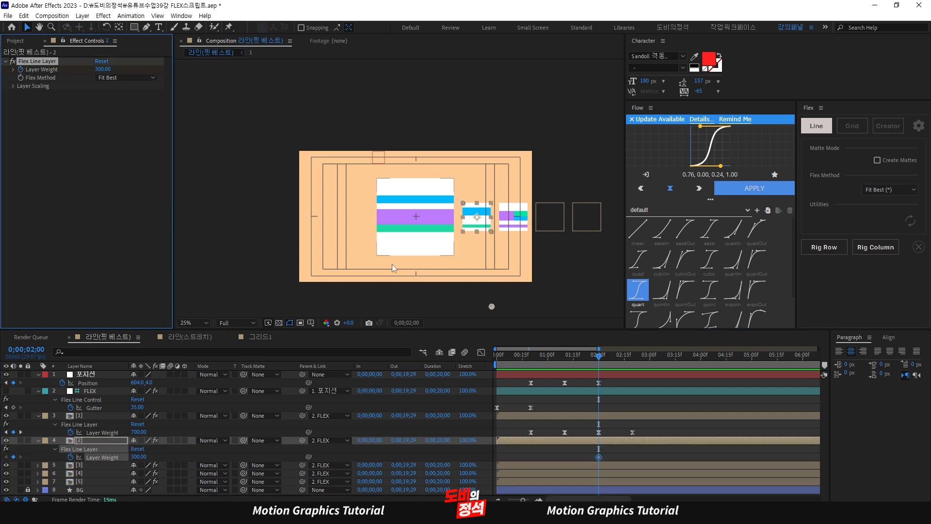
# Step: Set layer [2]'s Layer Weight to 700 at 0;00;02;20 and hold it with a keyframe at 0;00;03;10
pyautogui.press('space')
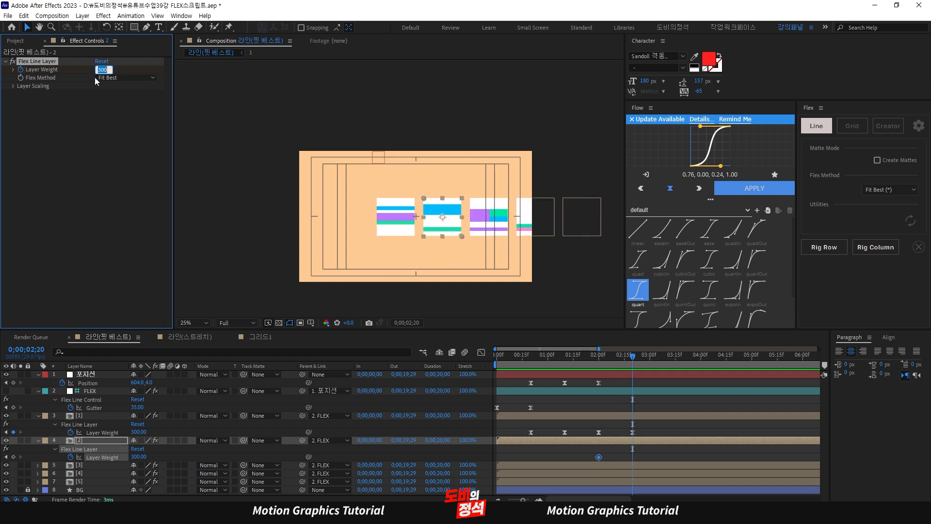
pyautogui.write('700')
pyautogui.press('Return')
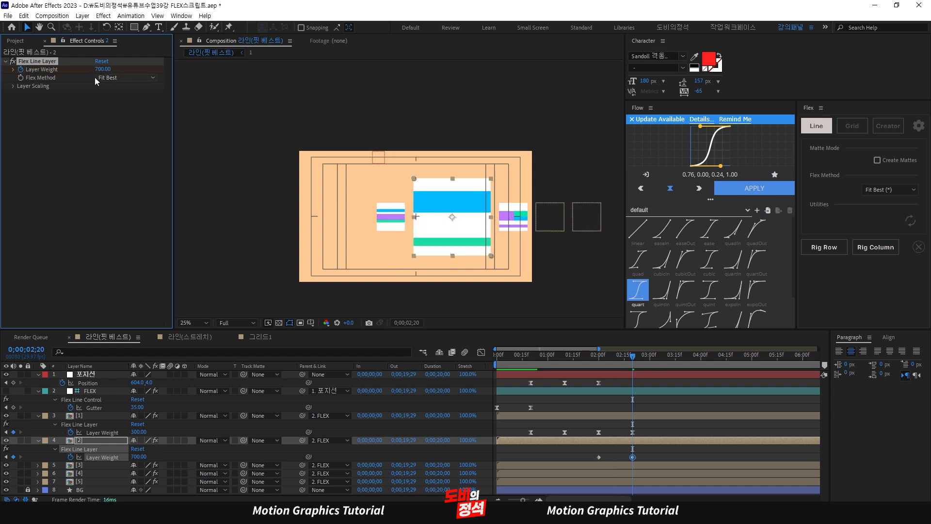
pyautogui.hotkey('shift', 'pagedown')
pyautogui.hotkey('shift', 'pagedown')
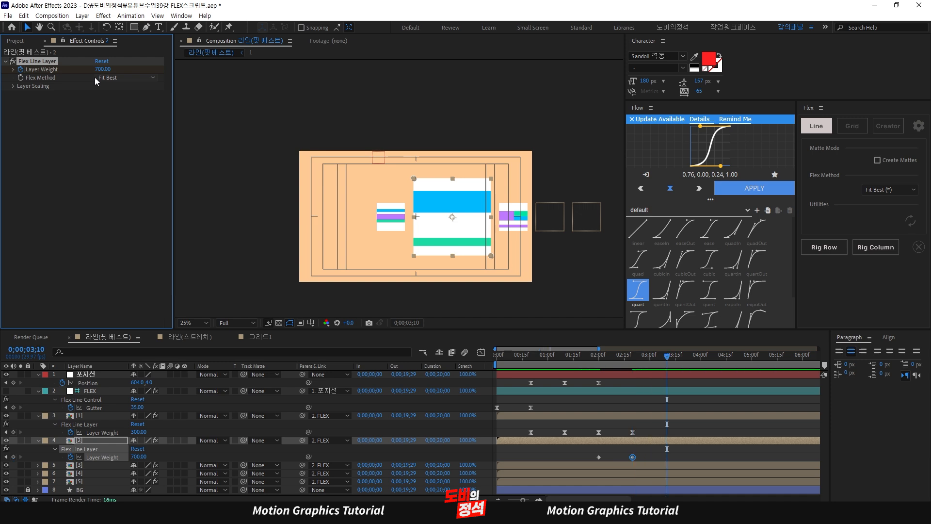
pyautogui.click(14, 457)
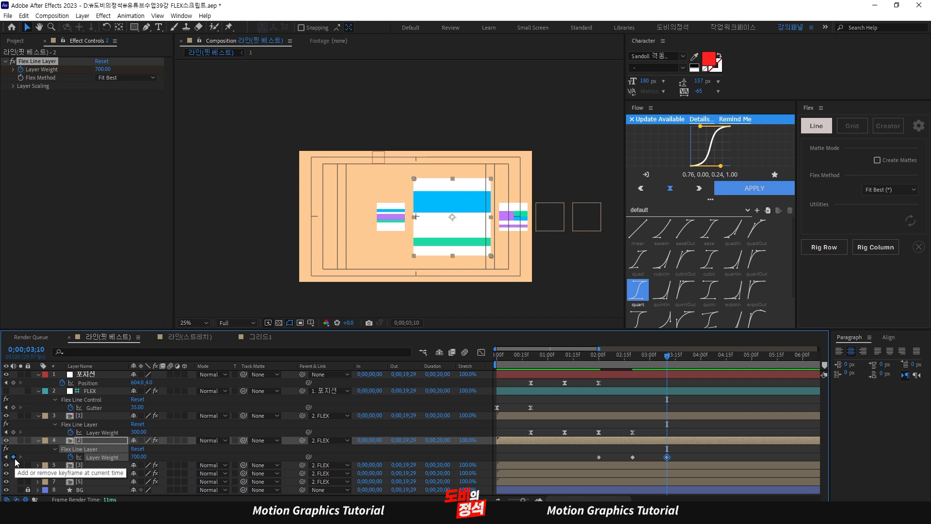
# Step: Copy layer [2]'s first Layer Weight keyframe to 0;00;04;00
pyautogui.hotkey('shift', 'pagedown')
pyautogui.hotkey('shift', 'pagedown')
pyautogui.click(598, 457)
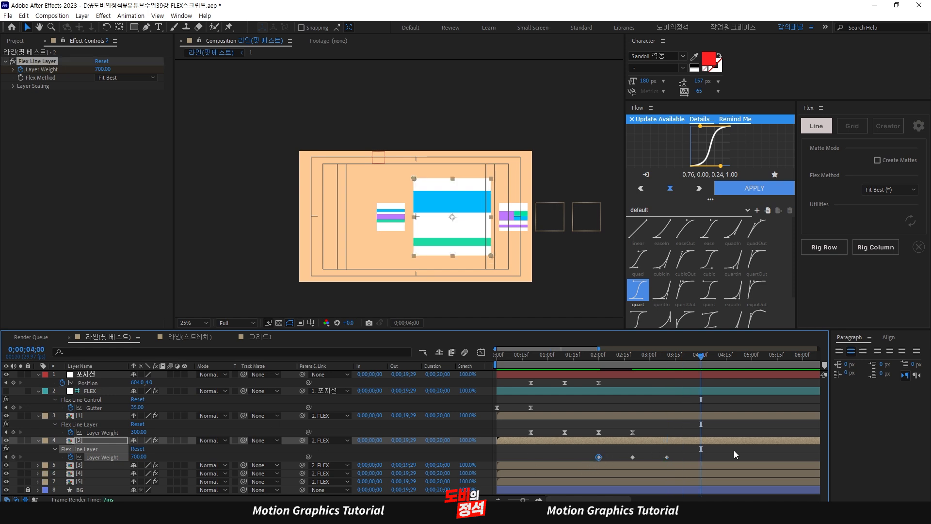
pyautogui.hotkey('ctrl', 'v')
# Step: At 0;00;02;20, move the 포지션 null horizontally to position 300, 4 so the enlarged layer [2] is centred in the frame
pyautogui.moveTo(699, 358); pyautogui.dragTo(594, 399)
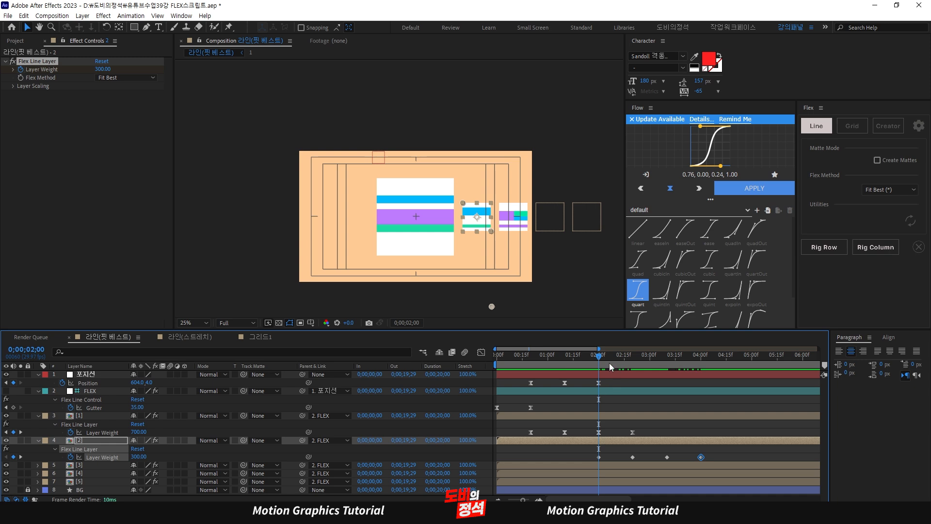
pyautogui.moveTo(600, 361); pyautogui.dragTo(629, 369)
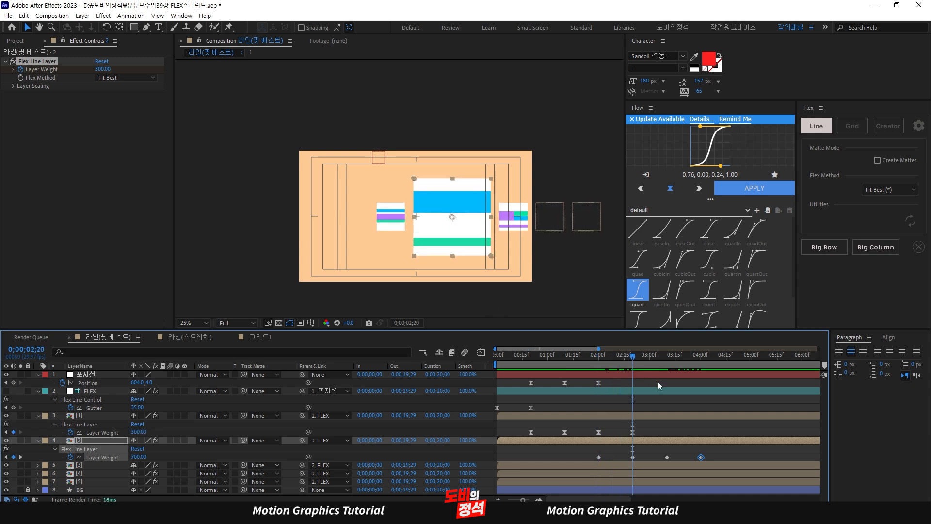
pyautogui.click(645, 377)
pyautogui.hotkey('shift', 'Left')
pyautogui.hotkey('shift', 'Left')
pyautogui.hotkey('shift', 'Left')
pyautogui.hotkey('shift', 'Left')
pyautogui.hotkey('shift', 'Left')
pyautogui.hotkey('shift', 'Left')
pyautogui.hotkey('shift', 'Left')
pyautogui.hotkey('shift', 'Left')
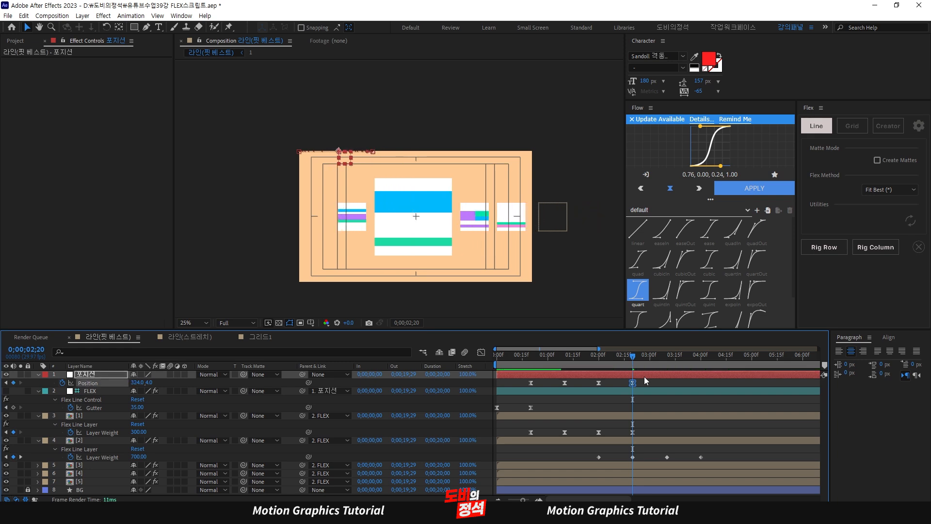
pyautogui.press('Left')
pyautogui.press('Left')
pyautogui.press('Left')
pyautogui.press('Left')
pyautogui.press('Left')
pyautogui.press('Left')
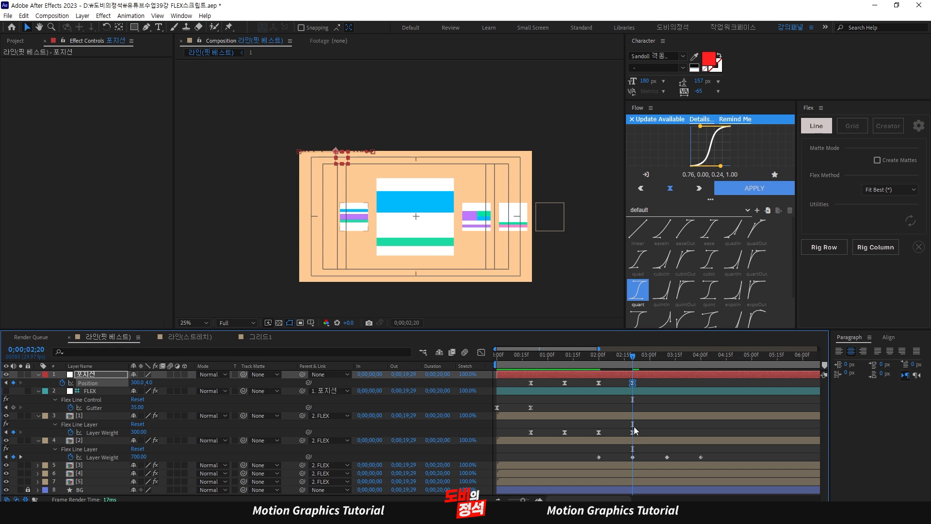
# Step: Apply the quart easing curve to the 포지션 null's Position and layer [2]'s Layer Weight keyframes and preview from the start
pyautogui.moveTo(644, 382); pyautogui.dragTo(495, 388)
pyautogui.click(763, 193)
pyautogui.moveTo(715, 454); pyautogui.dragTo(440, 474)
pyautogui.click(758, 190)
pyautogui.click(756, 190)
pyautogui.moveTo(660, 378); pyautogui.dragTo(590, 386)
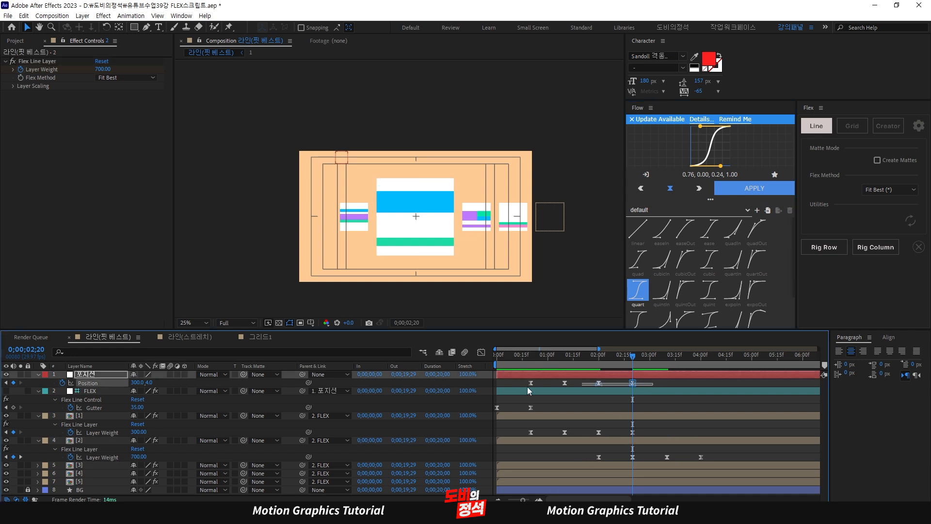
pyautogui.press('Home')
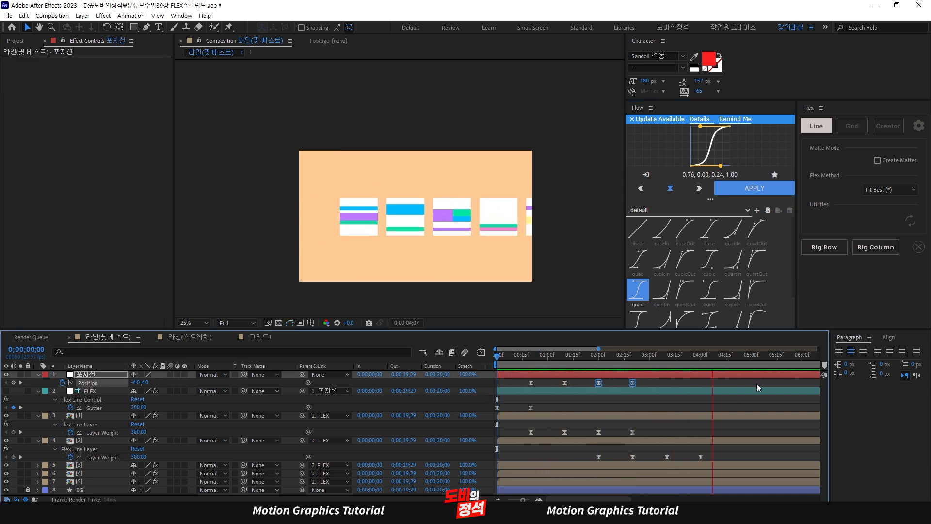
# Step: Add a Layer Weight keyframe to layer [3] at 0;00;03;10 and reveal it in the timeline
pyautogui.moveTo(739, 361); pyautogui.dragTo(664, 410)
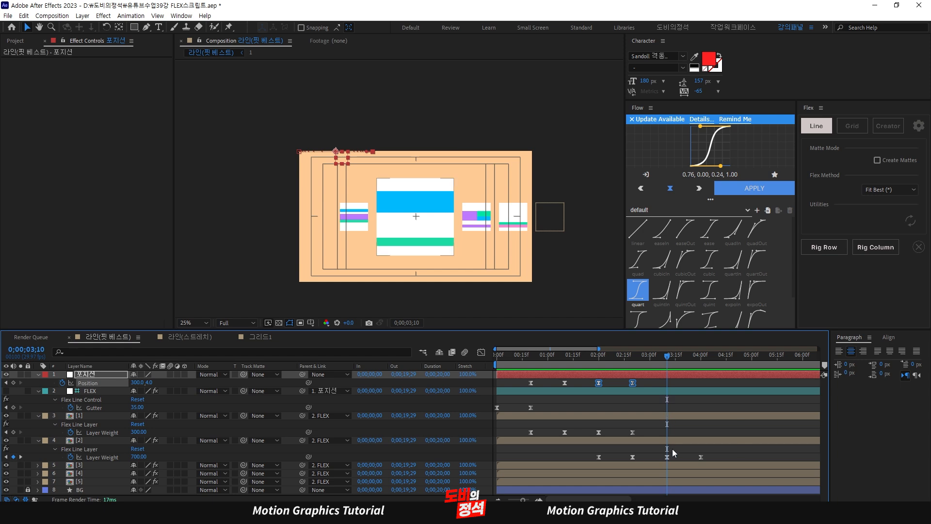
pyautogui.click(689, 465)
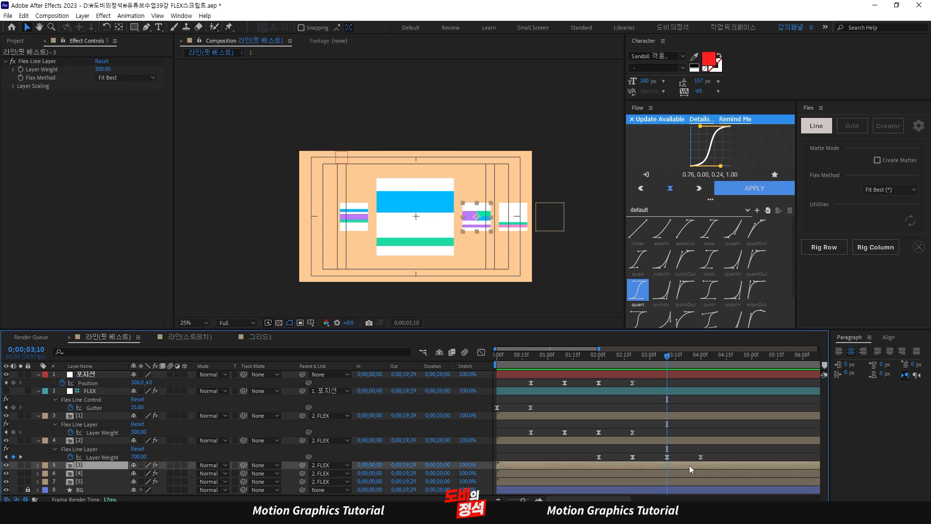
pyautogui.click(22, 69)
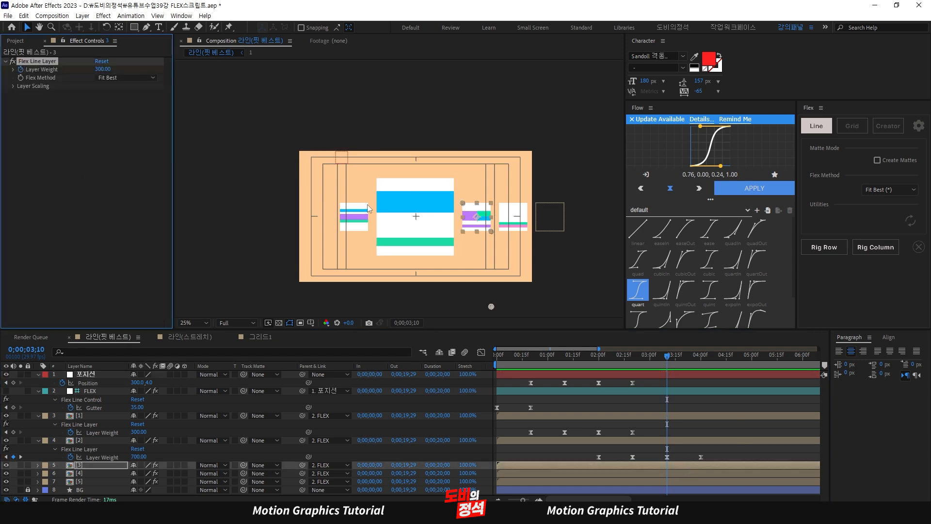
pyautogui.press('k')
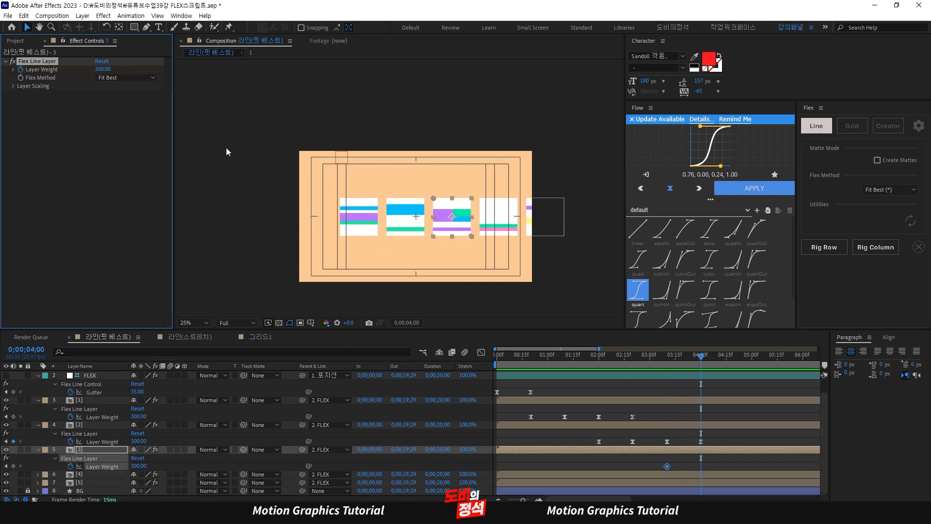
# Step: Set layer [3]'s Layer Weight to 700 at 0;00;04;00 and hold it with a keyframe at 0;00;04;20
pyautogui.click(103, 69)
pyautogui.write('700')
pyautogui.press('Return')
pyautogui.press('space')
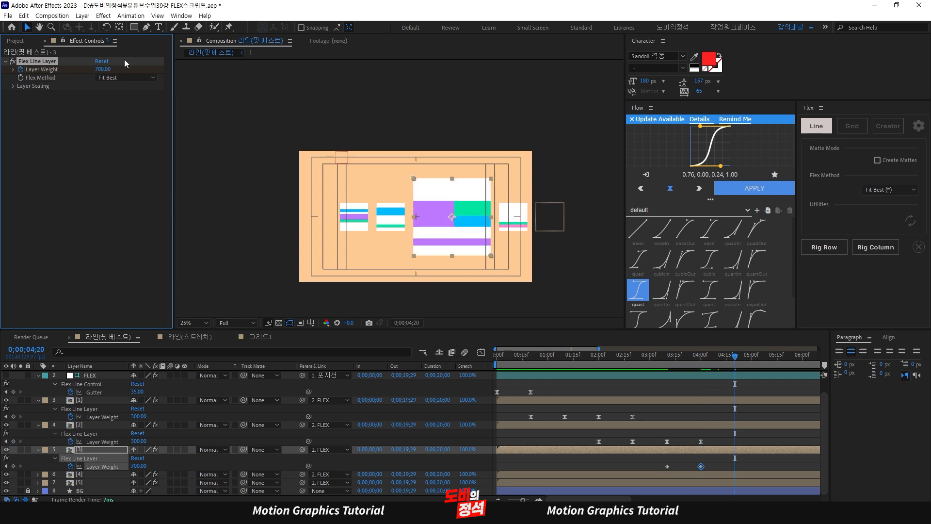
pyautogui.click(15, 466)
# Step: Copy layer [3]'s first Layer Weight keyframe to 0;00;05;10
pyautogui.hotkey('shift', 'pagedown')
pyautogui.hotkey('shift', 'pagedown')
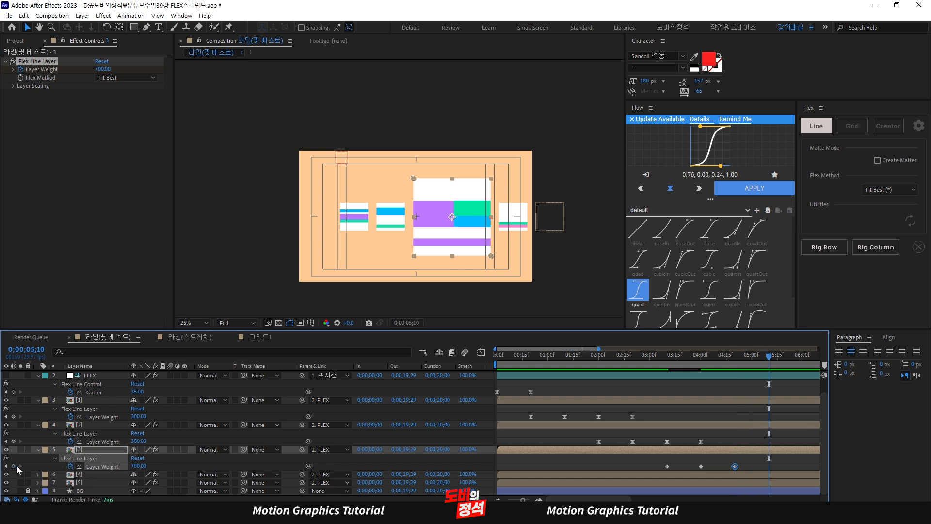
pyautogui.click(667, 466)
pyautogui.hotkey('ctrl', 'v')
# Step: Hold the 포지션 null's Position with a keyframe at 0;00;03;10
pyautogui.moveTo(766, 358); pyautogui.dragTo(666, 387)
pyautogui.scroll(1, 698, 382)
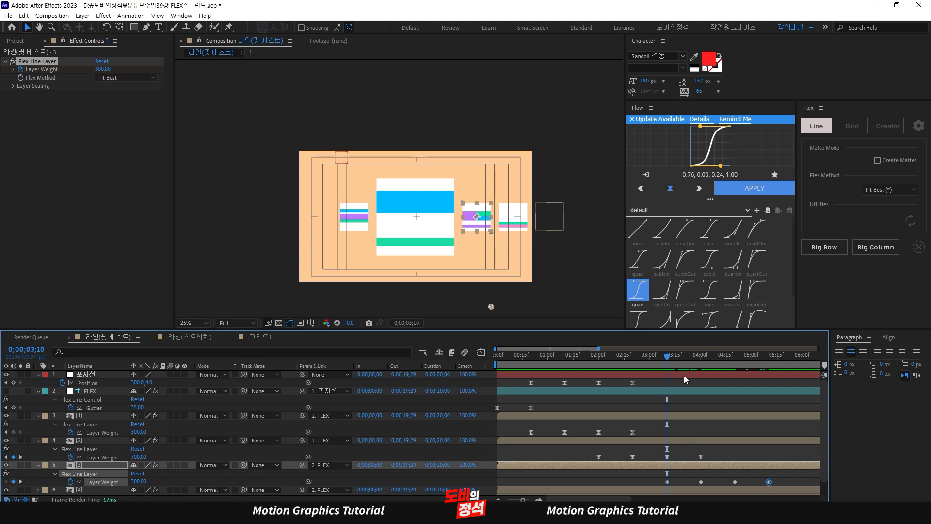
pyautogui.click(684, 375)
pyautogui.hotkey('alt', 'shift', 'p')
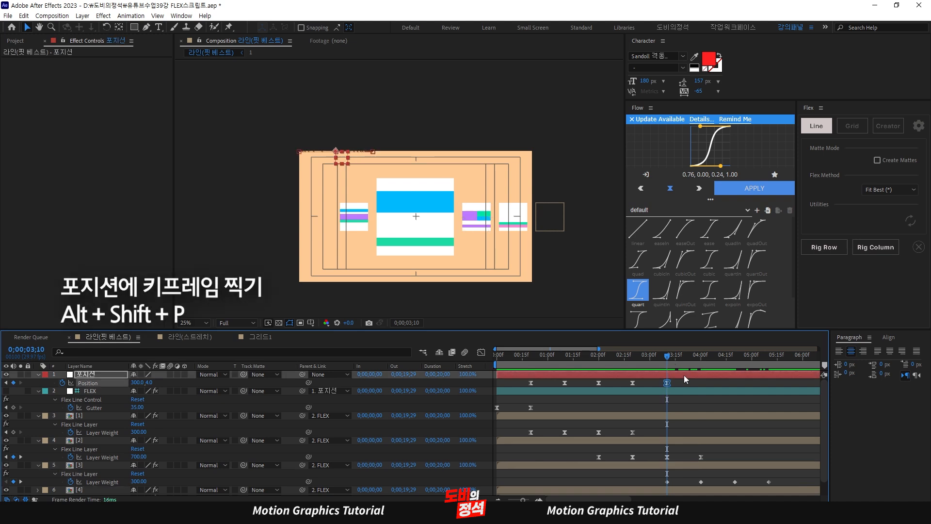
# Step: At 0;00;04;00, move the 포지션 null horizontally to position -12, 4 so the enlarged layer [3] is centred in the frame
pyautogui.hotkey('shift', 'pagedown')
pyautogui.hotkey('shift', 'pagedown')
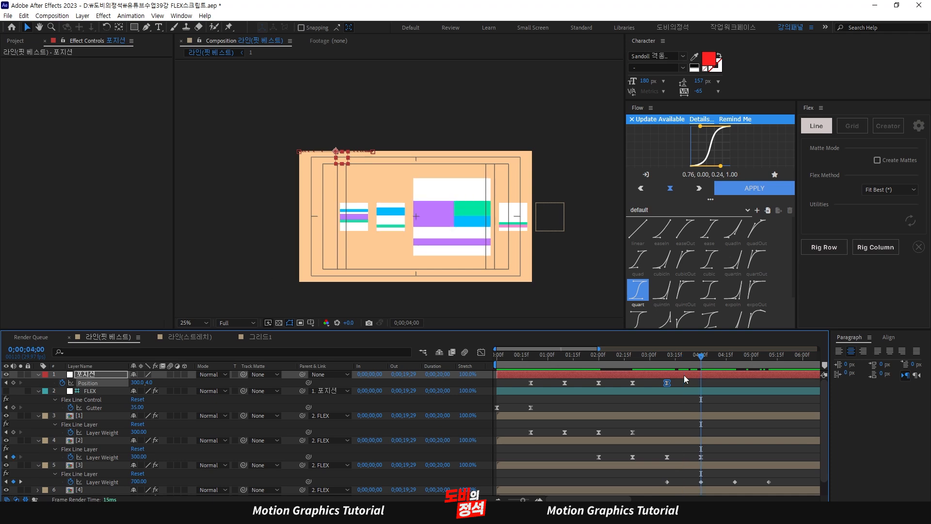
pyautogui.hotkey('shift', 'Left')
pyautogui.hotkey('shift', 'Left')
pyautogui.hotkey('shift', 'Left')
pyautogui.hotkey('shift', 'Left')
pyautogui.hotkey('shift', 'Left')
pyautogui.hotkey('shift', 'Left')
pyautogui.hotkey('shift', 'Left')
pyautogui.hotkey('shift', 'Left')
pyautogui.hotkey('shift', 'Left')
pyautogui.hotkey('shift', 'Left')
pyautogui.hotkey('shift', 'Left')
pyautogui.hotkey('shift', 'Left')
pyautogui.hotkey('shift', 'Left')
pyautogui.hotkey('shift', 'Left')
pyautogui.hotkey('shift', 'Left')
pyautogui.hotkey('shift', 'Left')
pyautogui.hotkey('shift', 'Left')
pyautogui.hotkey('shift', 'Left')
pyautogui.hotkey('shift', 'Left')
pyautogui.hotkey('shift', 'Left')
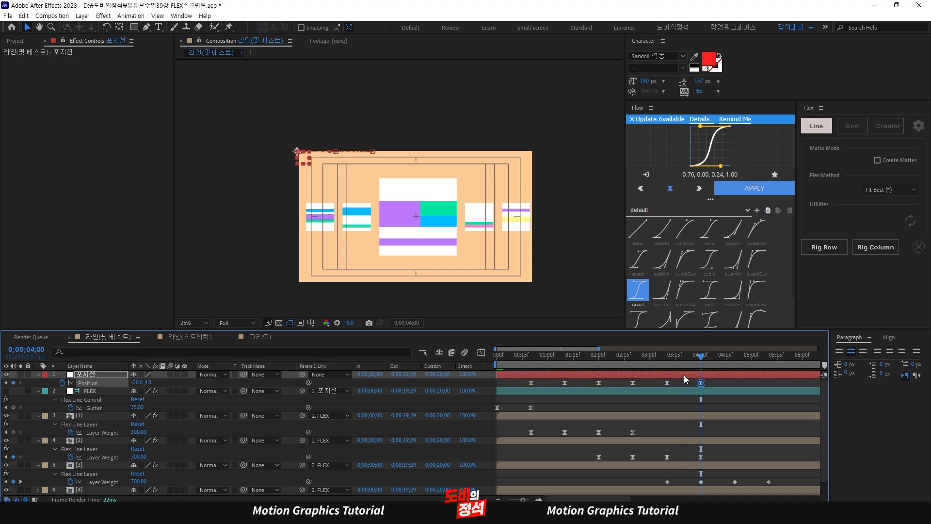
pyautogui.press('Right')
pyautogui.press('Right')
pyautogui.press('Right')
pyautogui.press('Right')
pyautogui.press('Right')
pyautogui.press('Right')
pyautogui.press('Right')
pyautogui.press('Right')
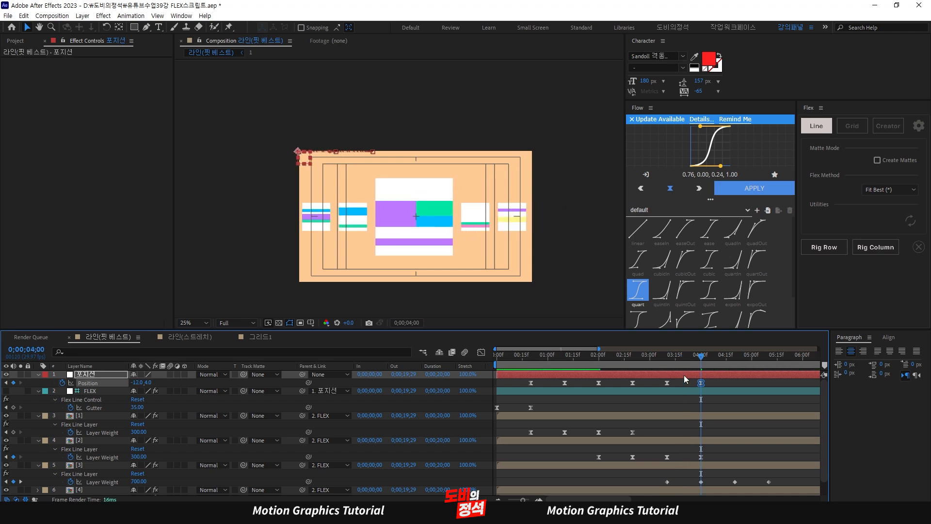
# Step: Apply the quart easing curve to layer [3]'s Layer Weight keyframes and preview the animation from the start
pyautogui.moveTo(800, 476); pyautogui.dragTo(647, 500)
pyautogui.click(754, 188)
pyautogui.press('Home')
pyautogui.press('space')
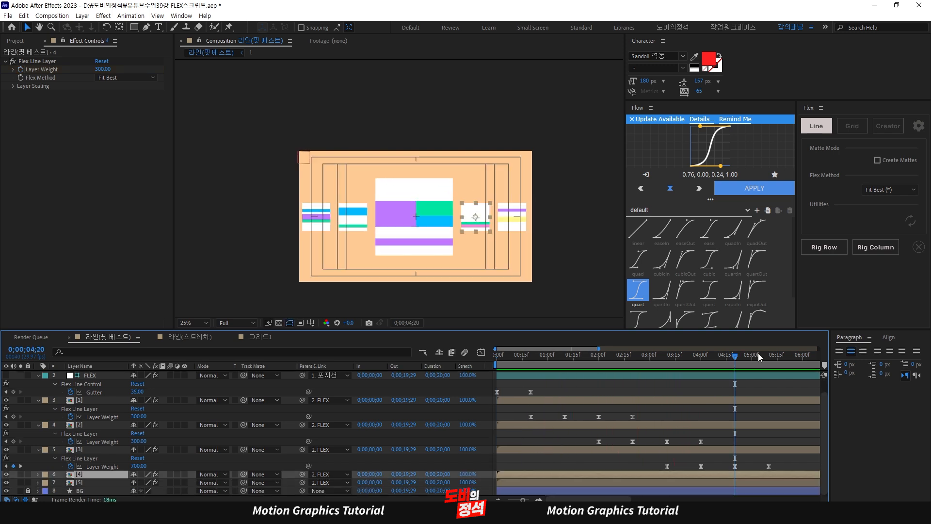
# Step: Add a Layer Weight keyframe to layer [4] at 0;00;04;20 and reveal it in the timeline
pyautogui.press('space')
pyautogui.press('space')
pyautogui.click(21, 69)
pyautogui.press('u')
pyautogui.scroll(-1, 703, 421)
# Step: Set layer [4]'s Layer Weight to 700 at 0;00;05;10 and hold it with a keyframe at 0;00;06;00
pyautogui.hotkey('shift', 'pagedown')
pyautogui.hotkey('shift', 'pagedown')
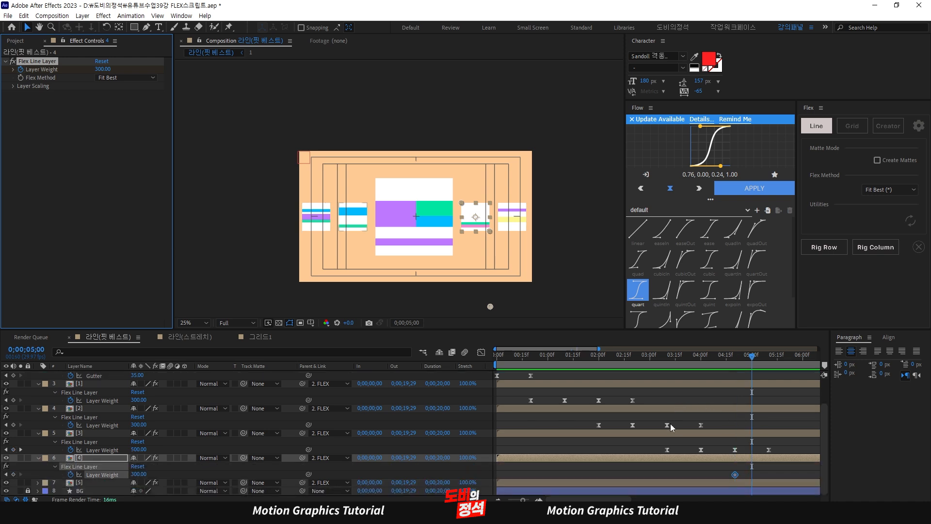
pyautogui.click(102, 69)
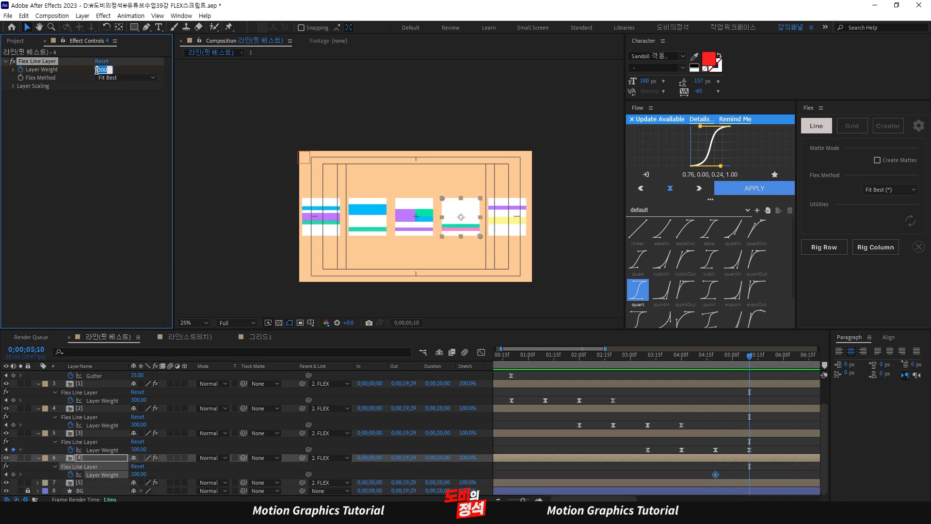
pyautogui.write('700')
pyautogui.press('Return')
pyautogui.hotkey('shift', 'pagedown')
pyautogui.hotkey('shift', 'pagedown')
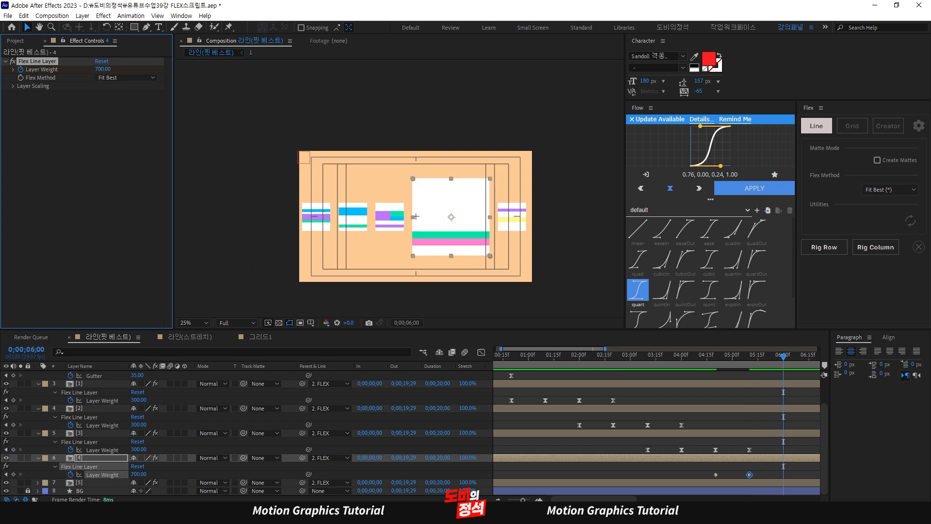
pyautogui.click(13, 473)
# Step: Copy layer [4]'s first Layer Weight keyframe to 0;00;06;20 and apply the quart easing curve to all four keyframes
pyautogui.hotkey('shift', 'pagedown')
pyautogui.hotkey('shift', 'pagedown')
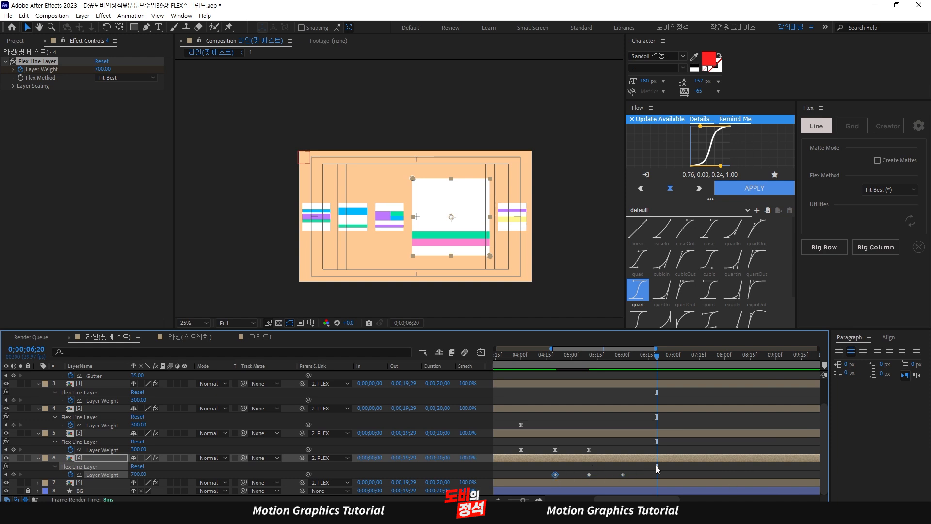
pyautogui.hotkey('ctrl', 'v')
pyautogui.moveTo(679, 473); pyautogui.dragTo(538, 484)
pyautogui.click(755, 188)
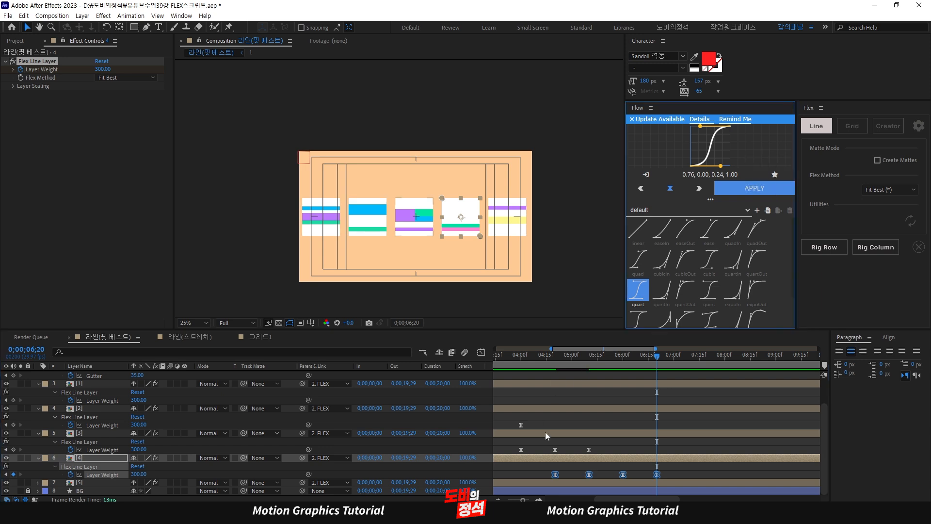
# Step: Hold the 포지션 null's Position with a keyframe at 0;00;04;20
pyautogui.moveTo(603, 363); pyautogui.dragTo(551, 394)
pyautogui.scroll(3, 571, 389)
pyautogui.scroll(-3, 643, 380)
pyautogui.click(581, 376)
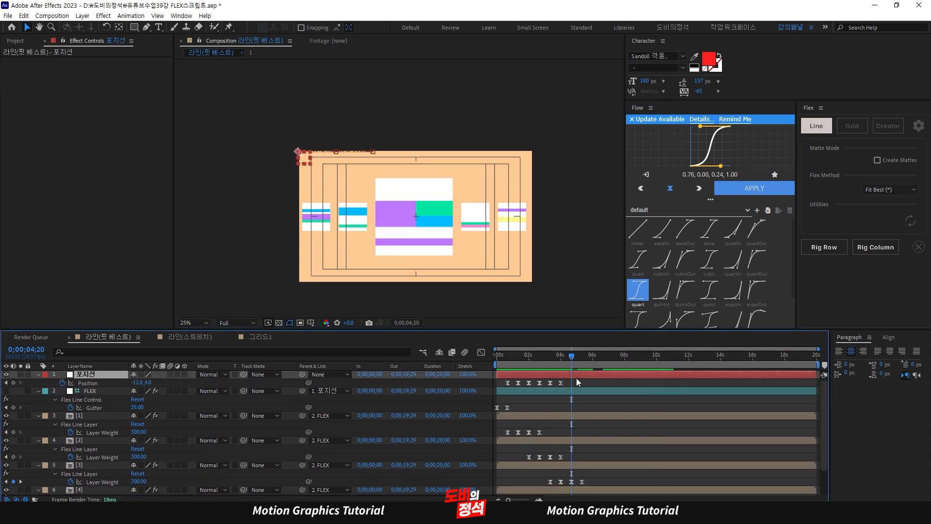
pyautogui.hotkey('alt', 'shift', 'p')
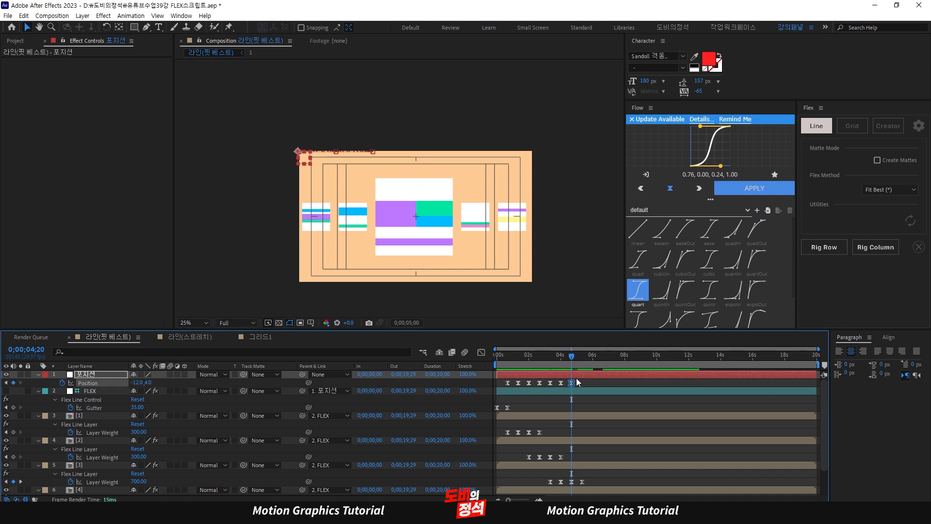
# Step: At 0;00;05;10, move the 포지션 null horizontally so the enlarged layer [4] is centred in the frame
pyautogui.hotkey('shift', 'pagedown')
pyautogui.hotkey('shift', 'pagedown')
pyautogui.hotkey('shift', 'Left')
pyautogui.hotkey('shift', 'Left')
pyautogui.hotkey('shift', 'Left')
pyautogui.hotkey('shift', 'Left')
pyautogui.hotkey('shift', 'Left')
pyautogui.hotkey('shift', 'Left')
pyautogui.hotkey('shift', 'Left')
pyautogui.hotkey('shift', 'Left')
pyautogui.hotkey('shift', 'Right')
pyautogui.press('Right')
pyautogui.press('Left')
pyautogui.press('Left')
pyautogui.press('Left')
pyautogui.press('Left')
# Step: Add a Layer Weight keyframe to layer [5] at 0;00;06;00 and reveal it in the timeline
pyautogui.scroll(-2, 654, 438)
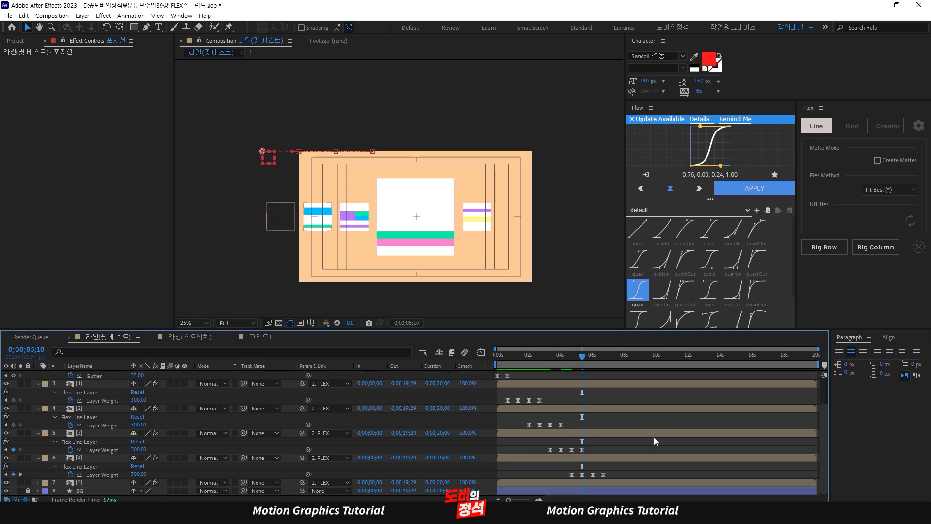
pyautogui.keyDown('alt'); pyautogui.scroll(2, 551, 447); pyautogui.keyUp('alt')
pyautogui.moveTo(679, 358); pyautogui.dragTo(722, 389)
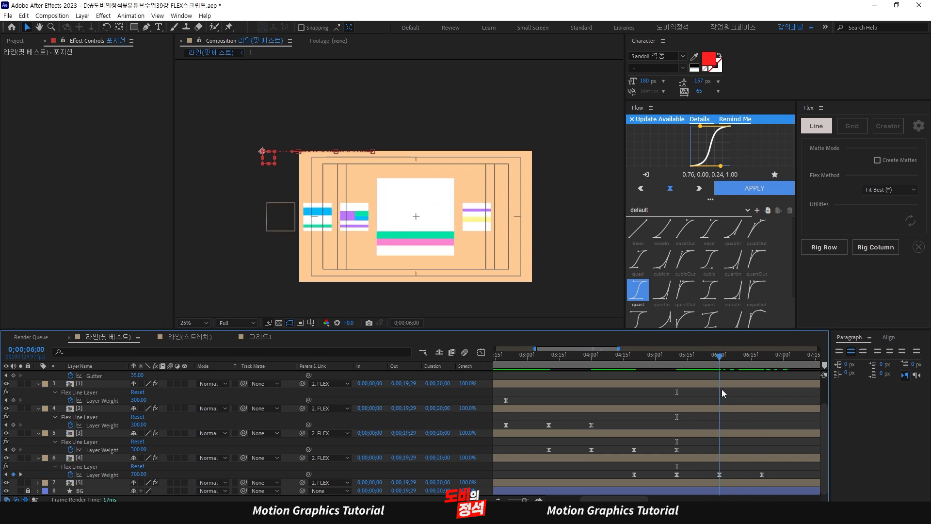
pyautogui.click(745, 483)
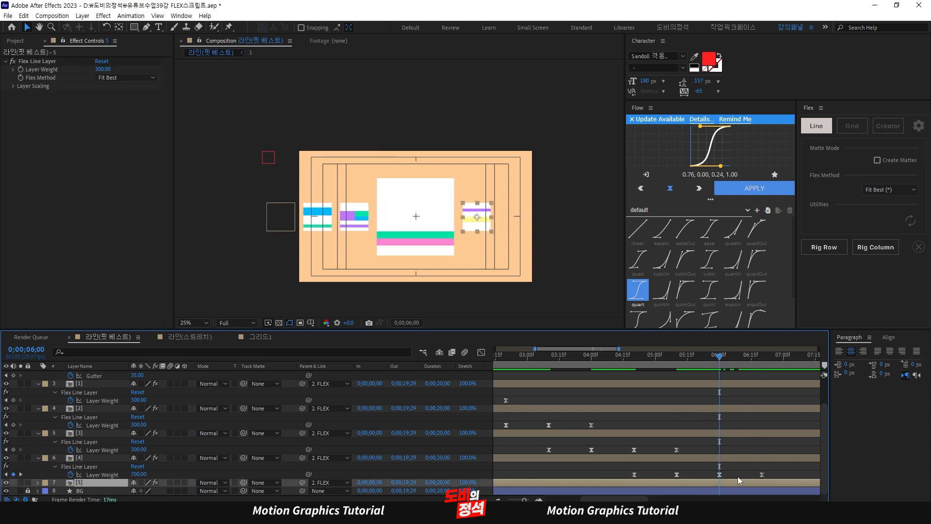
pyautogui.click(21, 69)
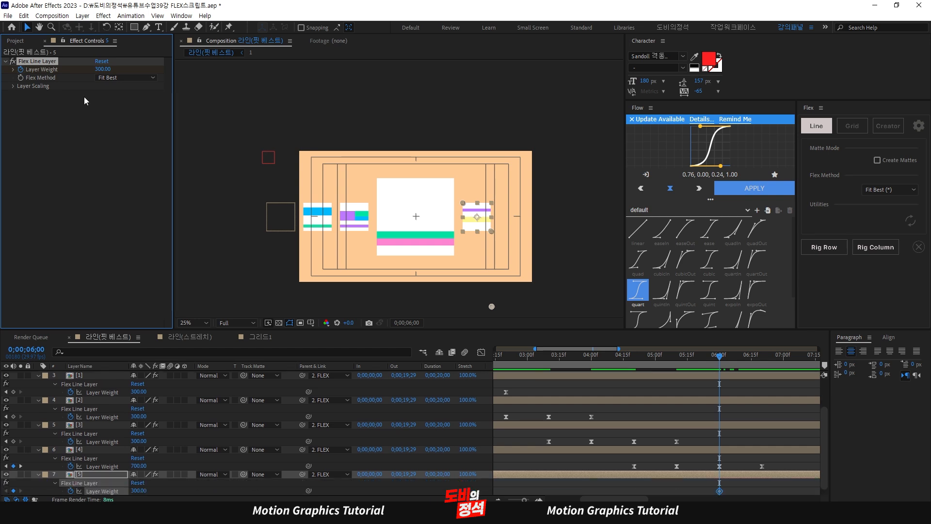
# Step: Set layer [5]'s Layer Weight to 700 at 0;00;06;20 and hold it with a keyframe at 0;00;07;10
pyautogui.hotkey('shift', 'pagedown')
pyautogui.hotkey('shift', 'pagedown')
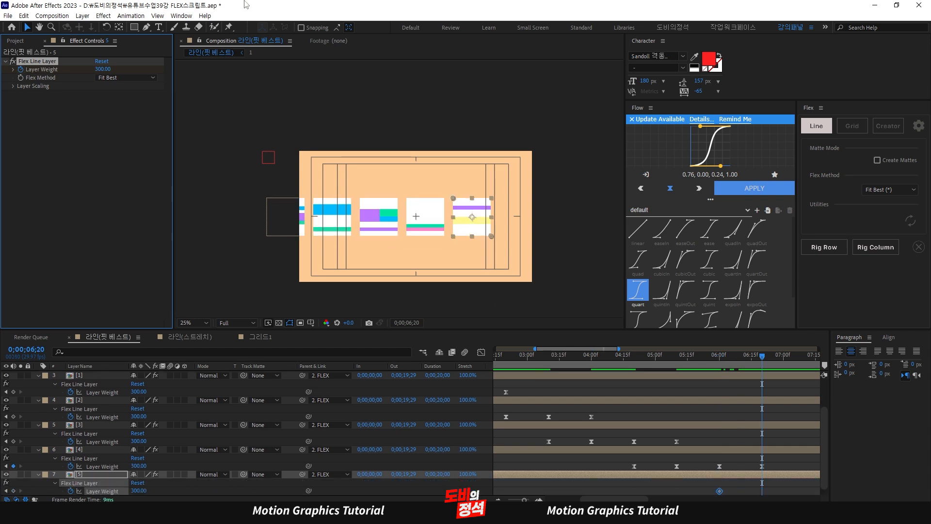
pyautogui.click(108, 70)
pyautogui.write('700')
pyautogui.press('Return')
pyautogui.press('space')
pyautogui.click(13, 491)
pyautogui.scroll(-1, 614, 461)
# Step: Copy layer [5]'s first Layer Weight keyframe to 0;00;08;00 and apply the quart easing curve to all four keyframes
pyautogui.hotkey('shift', 'pagedown')
pyautogui.hotkey('shift', 'pagedown')
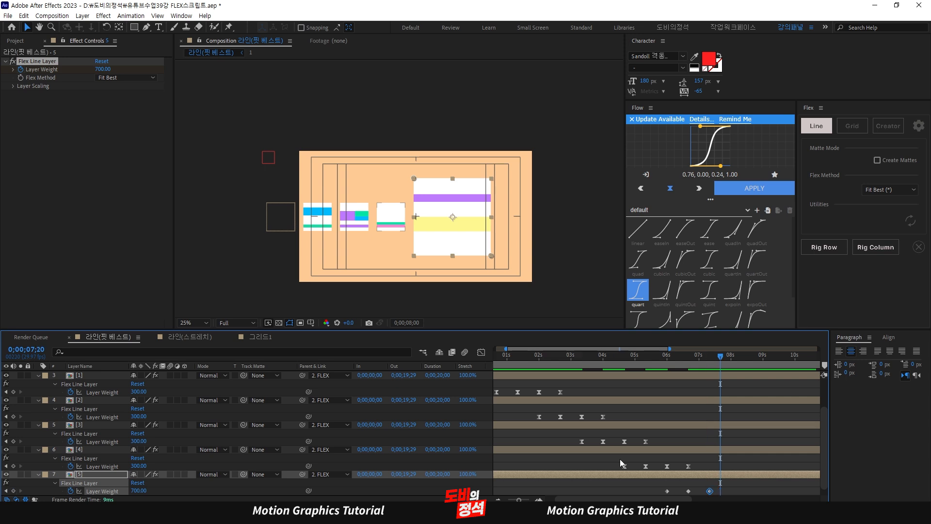
pyautogui.scroll(-1, 684, 478)
pyautogui.click(667, 483)
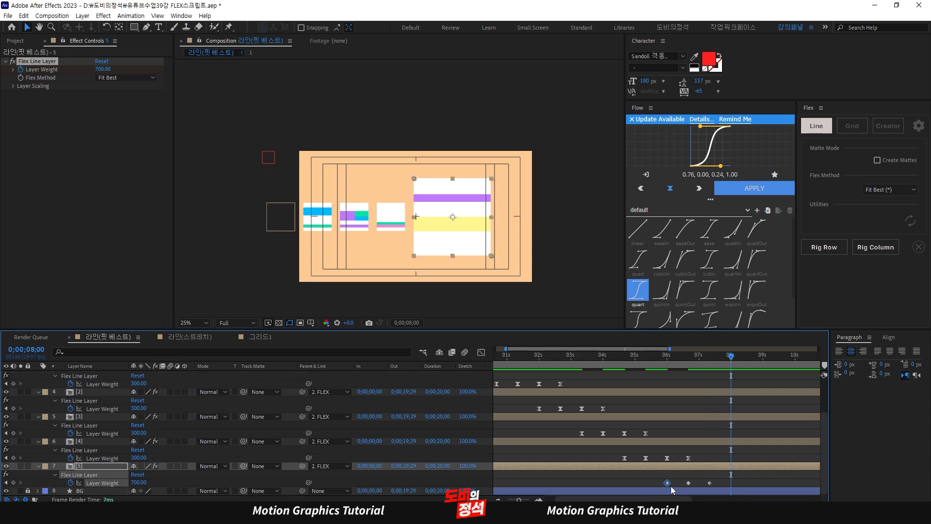
pyautogui.hotkey('ctrl', 'v')
pyautogui.moveTo(760, 474); pyautogui.dragTo(619, 493)
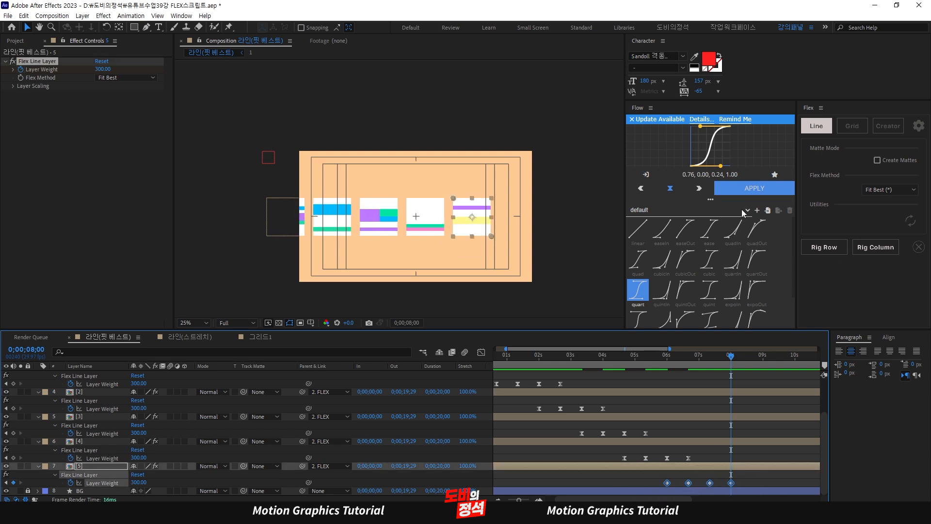
pyautogui.click(754, 189)
# Step: Hold the 포지션 null's Position with a keyframe at 0;00;06;00
pyautogui.scroll(2, 693, 414)
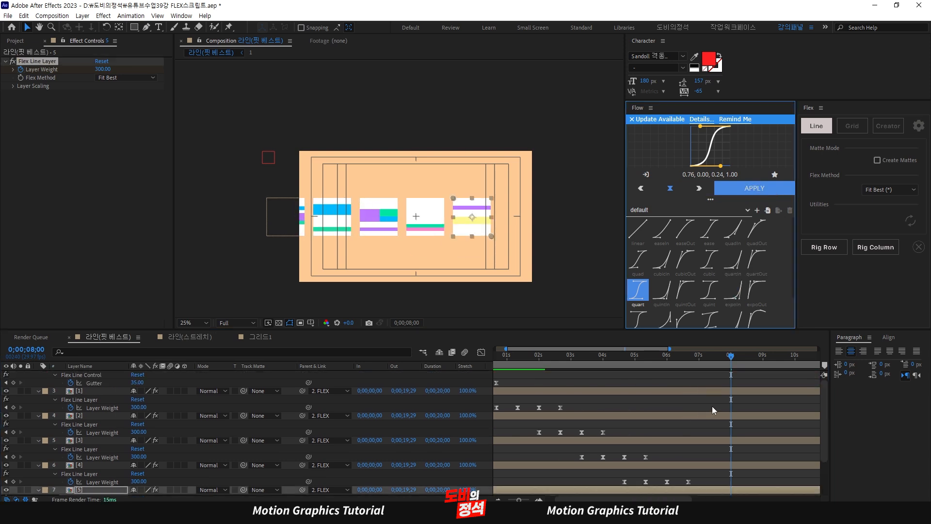
pyautogui.moveTo(736, 365); pyautogui.dragTo(671, 363)
pyautogui.scroll(-3, 685, 430)
pyautogui.scroll(3, 679, 427)
pyautogui.click(684, 374)
pyautogui.hotkey('alt', 'shift', 'p')
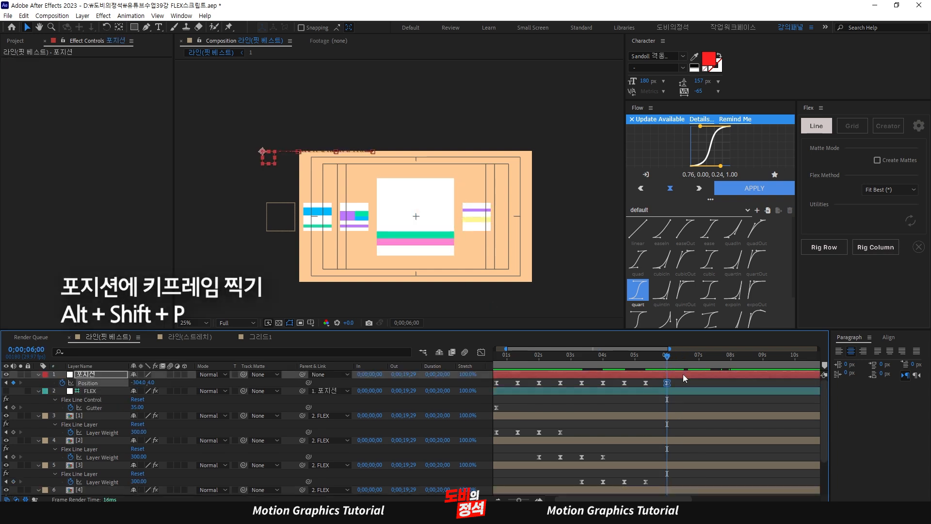
# Step: At 0;00;06;20, move the 포지션 null horizontally to -608, 4 so the enlarged layer [5] is centred in the frame
pyautogui.hotkey('shift', 'pagedown')
pyautogui.hotkey('shift', 'pagedown')
pyautogui.hotkey('shift', 'Left')
pyautogui.hotkey('shift', 'Left')
pyautogui.hotkey('shift', 'Left')
pyautogui.hotkey('shift', 'Left')
pyautogui.hotkey('shift', 'Left')
pyautogui.hotkey('shift', 'Left')
pyautogui.hotkey('shift', 'Left')
pyautogui.hotkey('shift', 'Left')
pyautogui.press('Right')
pyautogui.press('Right')
pyautogui.press('Right')
pyautogui.press('Right')
pyautogui.press('Right')
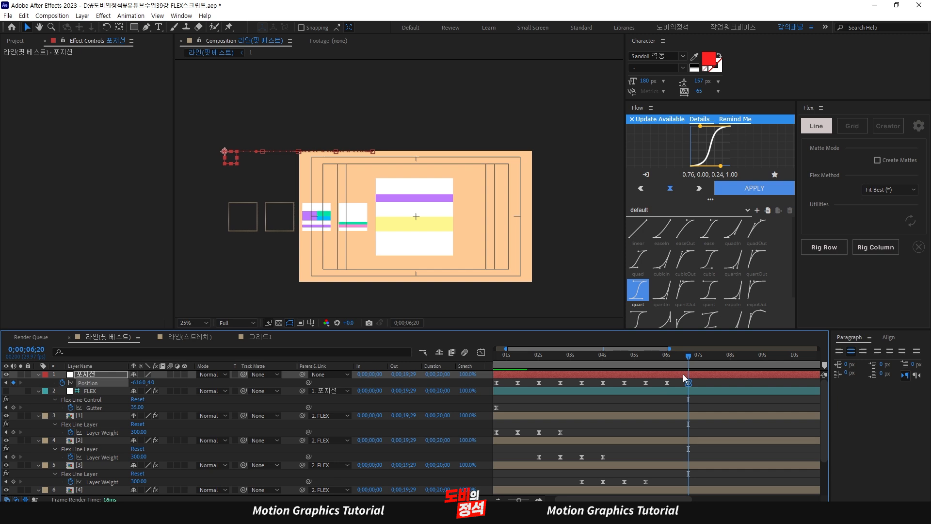
pyautogui.press('Left')
pyautogui.press('Left')
pyautogui.press('Left')
pyautogui.press('Left')
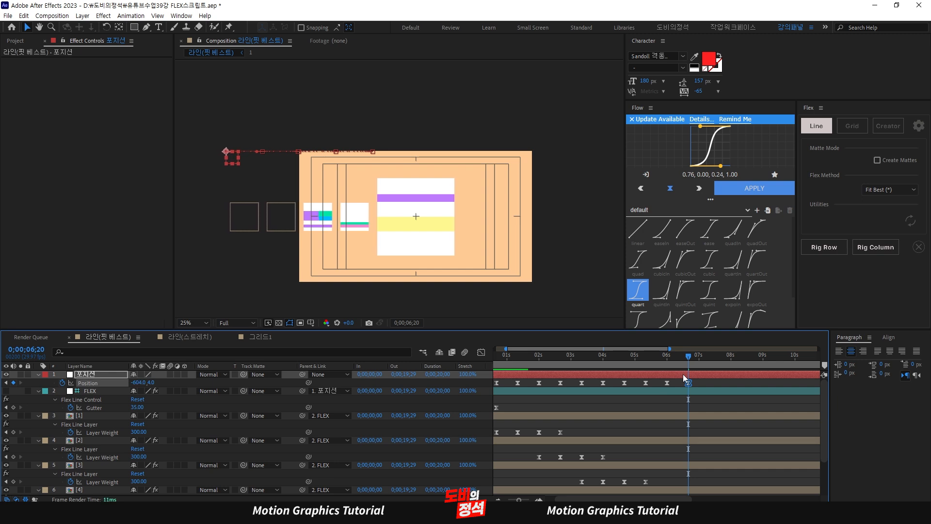
# Step: Hold the 포지션 null's Position with a keyframe at 0;00;07;10 and copy its first keyframe to 0;00;08;00
pyautogui.hotkey('shift', 'pagedown')
pyautogui.hotkey('shift', 'pagedown')
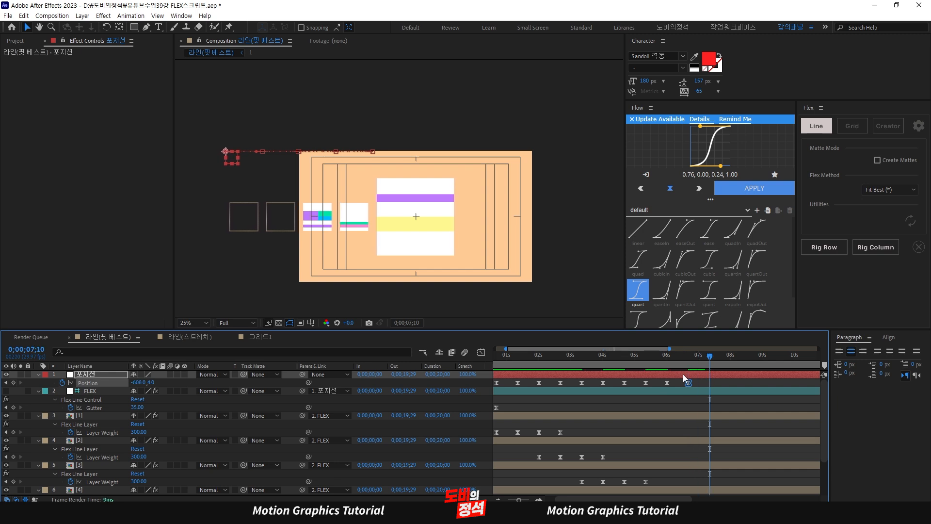
pyautogui.hotkey('shift', 'pagedown')
pyautogui.hotkey('shift', 'pagedown')
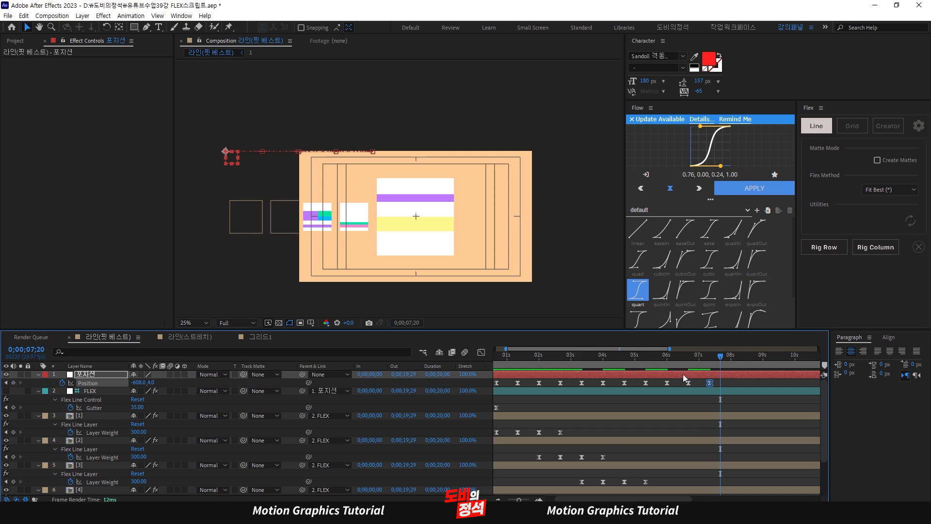
pyautogui.click(496, 383)
pyautogui.hscroll(-1, 498, 385)
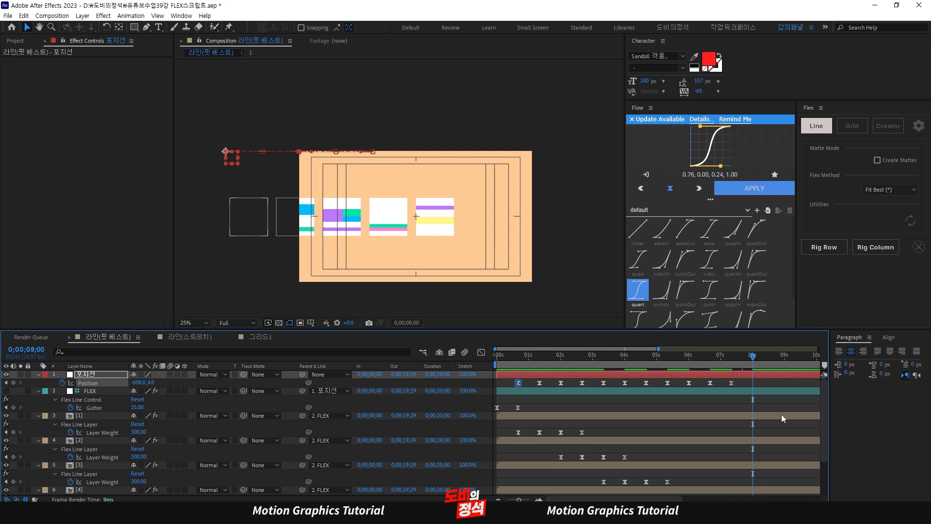
pyautogui.hotkey('ctrl', 'c')
pyautogui.hotkey('ctrl', 'v')
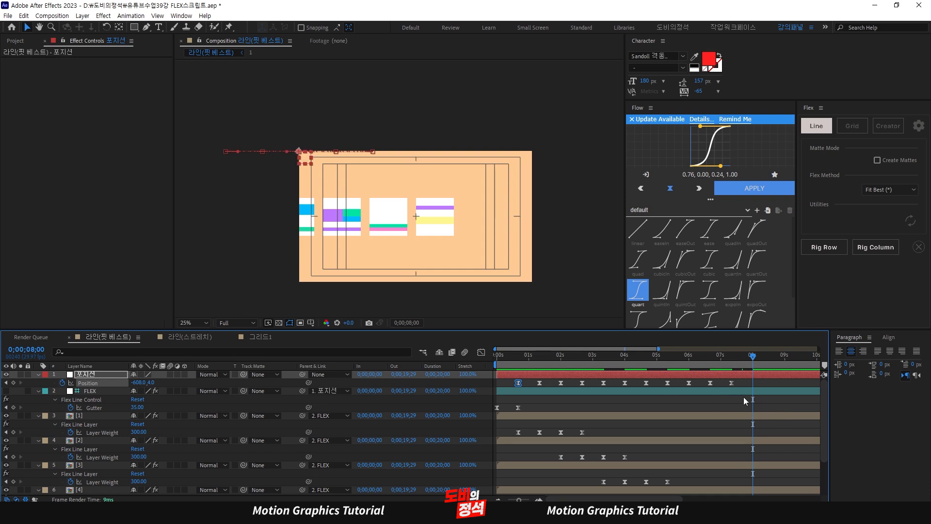
# Step: Play back the whole row animation from the start of the composition
pyautogui.press('Home')
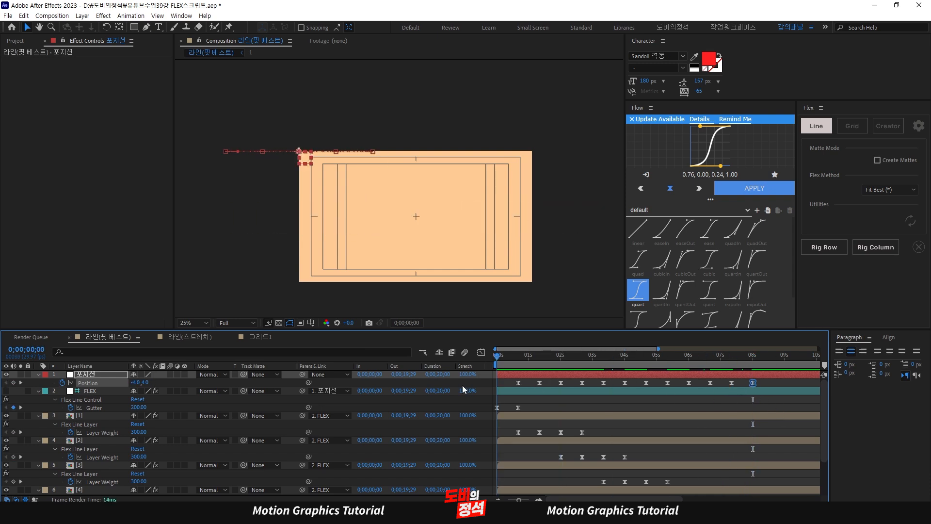
pyautogui.click(680, 405)
pyautogui.press('space')
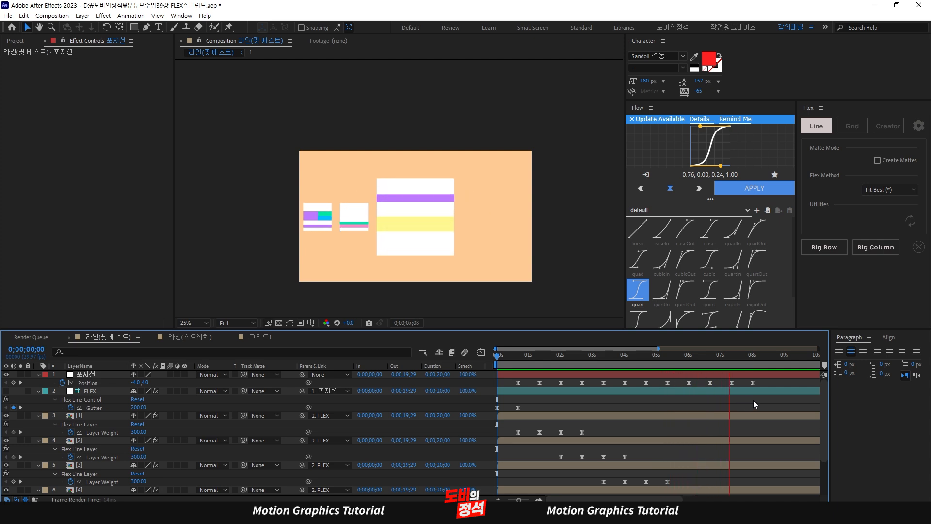
pyautogui.click(781, 360)
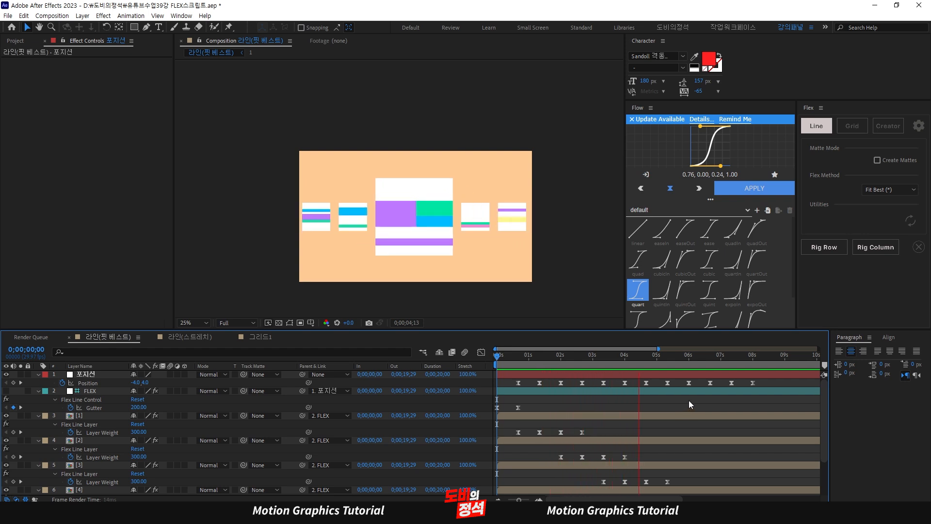
pyautogui.press('space')
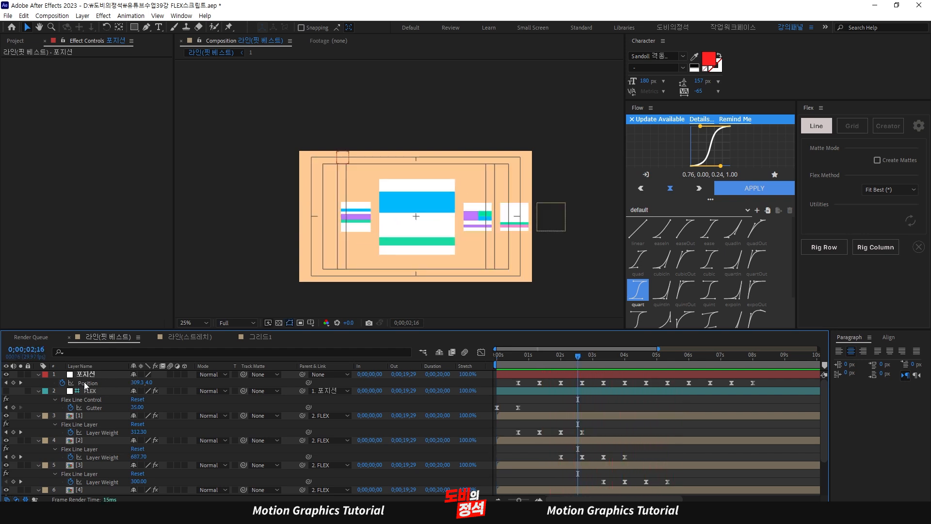
# Step: Collapse the revealed properties of all layers in the timeline
pyautogui.hotkey('ctrl', 'a')
pyautogui.click(38, 374)
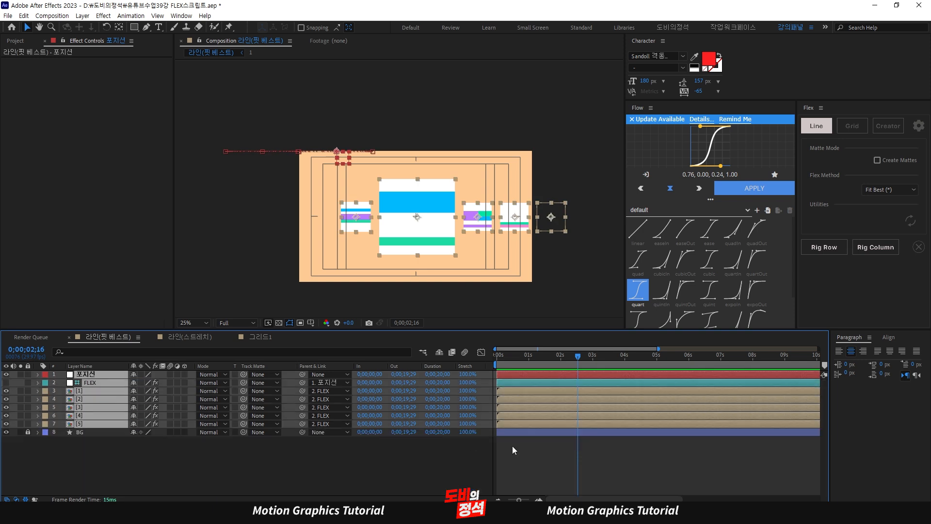
pyautogui.click(621, 446)
pyautogui.press('Home')
pyautogui.press('space')
pyautogui.press('space')
pyautogui.click(514, 392)
pyautogui.click(540, 400)
pyautogui.click(544, 407)
pyautogui.click(562, 416)
pyautogui.click(584, 424)
pyautogui.click(606, 415)
pyautogui.click(626, 407)
pyautogui.click(641, 399)
pyautogui.click(655, 391)
pyautogui.click(669, 453)
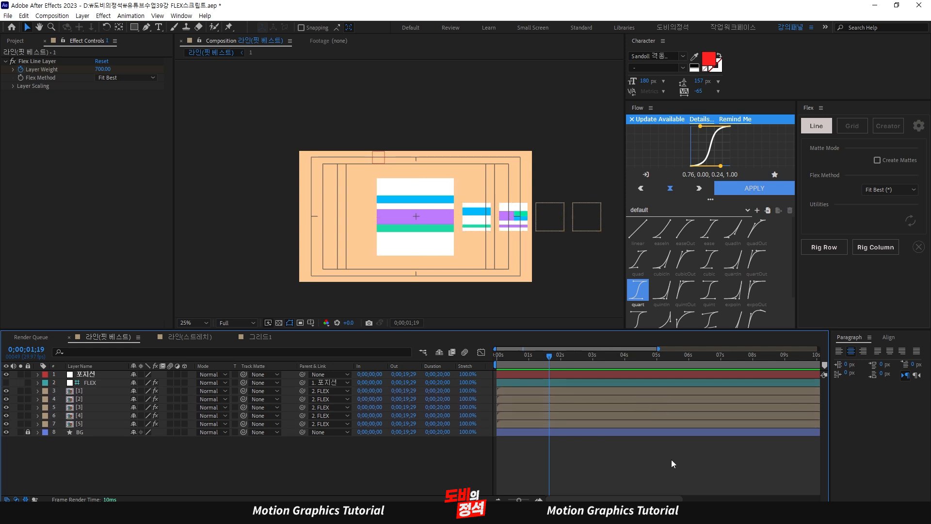
# Step: Reveal the 포지션 null's Position keyframes and move the current time to the first one at 0;00;00;20
pyautogui.click(562, 391)
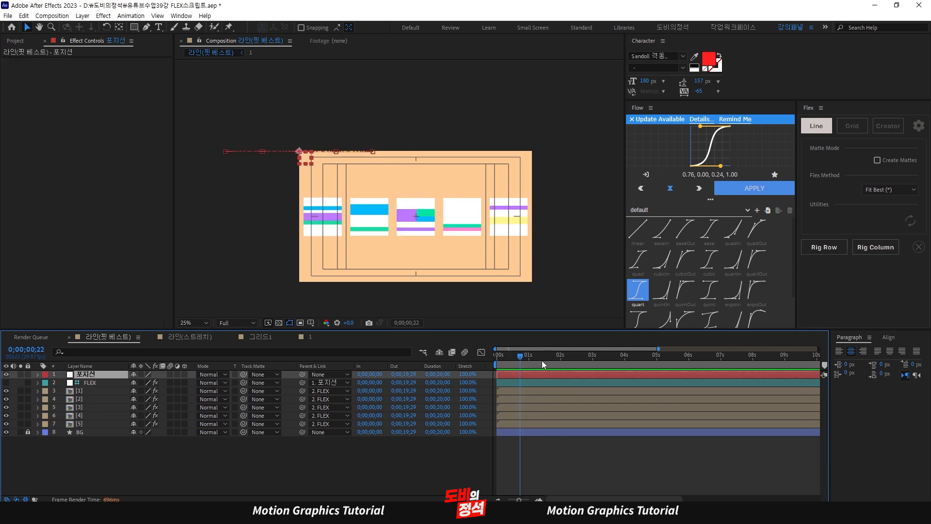
pyautogui.press('u')
pyautogui.press('=')
pyautogui.press('=')
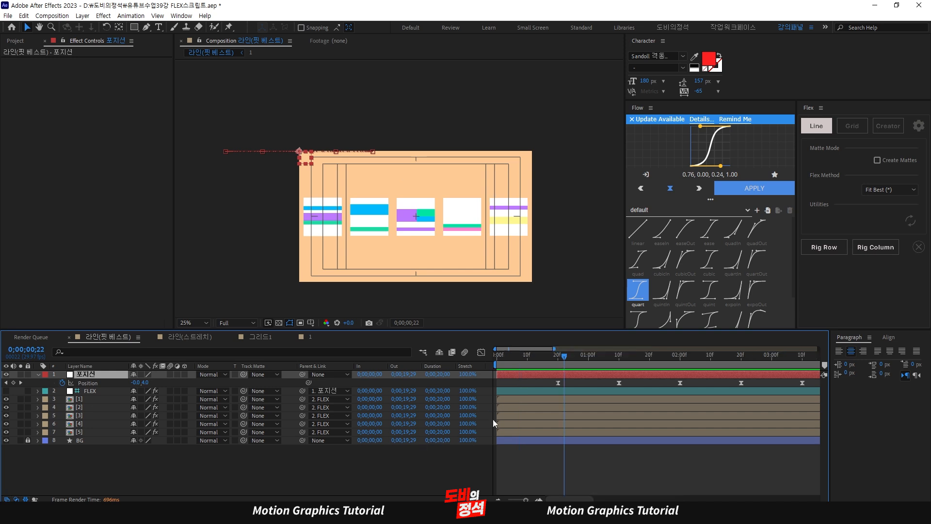
pyautogui.moveTo(567, 360); pyautogui.dragTo(558, 391)
pyautogui.click(582, 398)
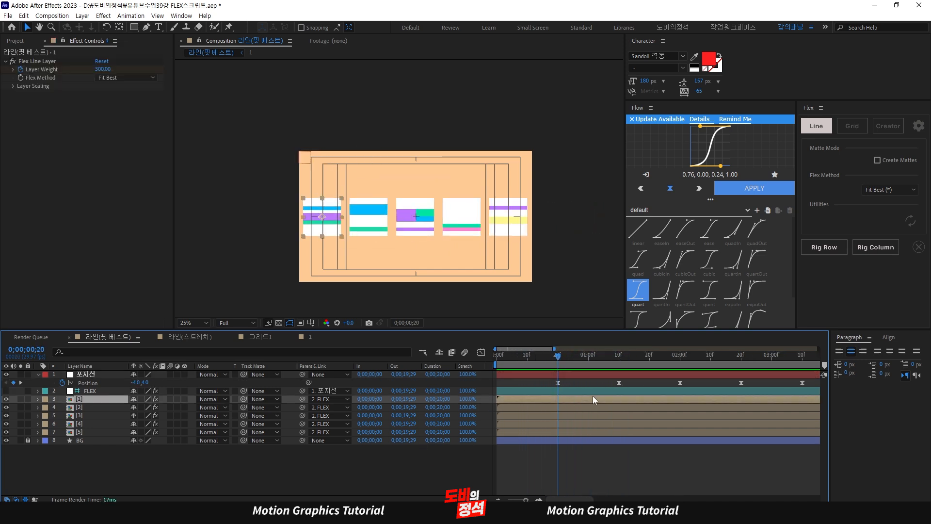
# Step: Open precomp [1] and add Position keyframes to its three coloured bars at 0;00;00;20
pyautogui.doubleClick(578, 400)
pyautogui.click(590, 467)
pyautogui.click(500, 225)
pyautogui.keyDown('shift'); pyautogui.click(493, 191); pyautogui.keyUp('shift')
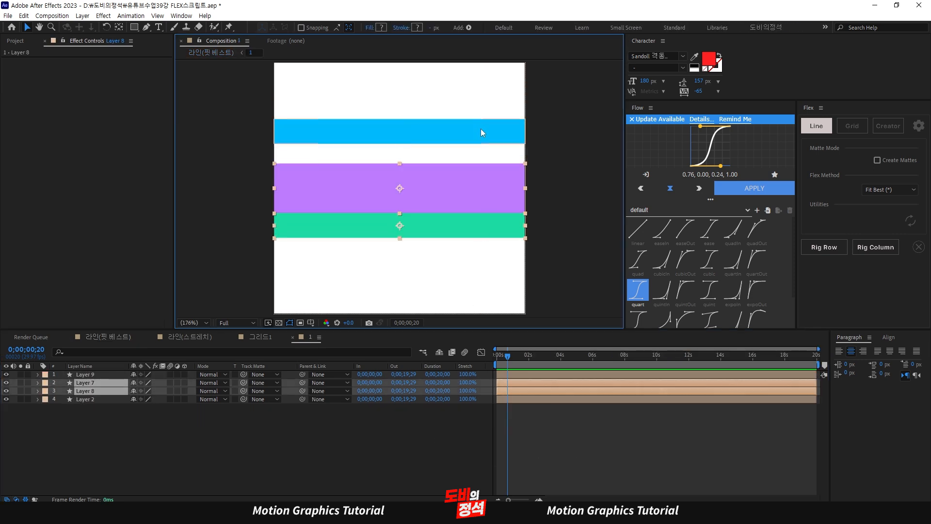
pyautogui.keyDown('shift'); pyautogui.click(481, 128); pyautogui.keyUp('shift')
pyautogui.hotkey('alt', 'shift', 'p')
# Step: Animate the three bars of precomp [1] with a second set of vertically shifted Position keyframes
pyautogui.hotkey('alt', 'shift', 'Right')
pyautogui.hotkey('alt', 'shift', 'Right')
pyautogui.hotkey('shift', 'Down')
pyautogui.hotkey('shift', 'Down')
pyautogui.hotkey('shift', 'Down')
pyautogui.hotkey('shift', 'Down')
pyautogui.hotkey('shift', 'Down')
pyautogui.hotkey('shift', 'Down')
pyautogui.hotkey('shift', 'Down')
pyautogui.hotkey('shift', 'Down')
# Step: Apply Easy Ease to all Position keyframes of the bars in precomp [1]
pyautogui.press('=')
pyautogui.press('=')
pyautogui.press('=')
pyautogui.moveTo(715, 383); pyautogui.dragTo(580, 422)
pyautogui.press('F9')
# Step: Stagger the bars of precomp [1] by delaying the second bar layer's keyframes 3 frames and the third's 6 frames
pyautogui.moveTo(714, 406); pyautogui.dragTo(581, 399)
pyautogui.hotkey('alt', 'Right')
pyautogui.hotkey('alt', 'Right')
pyautogui.hotkey('alt', 'Right')
pyautogui.moveTo(714, 420); pyautogui.dragTo(573, 426)
pyautogui.hotkey('alt', 'Right')
pyautogui.hotkey('alt', 'Right')
pyautogui.hotkey('alt', 'Right')
pyautogui.hotkey('alt', 'Right')
pyautogui.hotkey('alt', 'Right')
pyautogui.hotkey('alt', 'Right')
# Step: Preview the enlargement of layer [1] with its animated bars in the 라인(핏 베스트) composition
pyautogui.press('space')
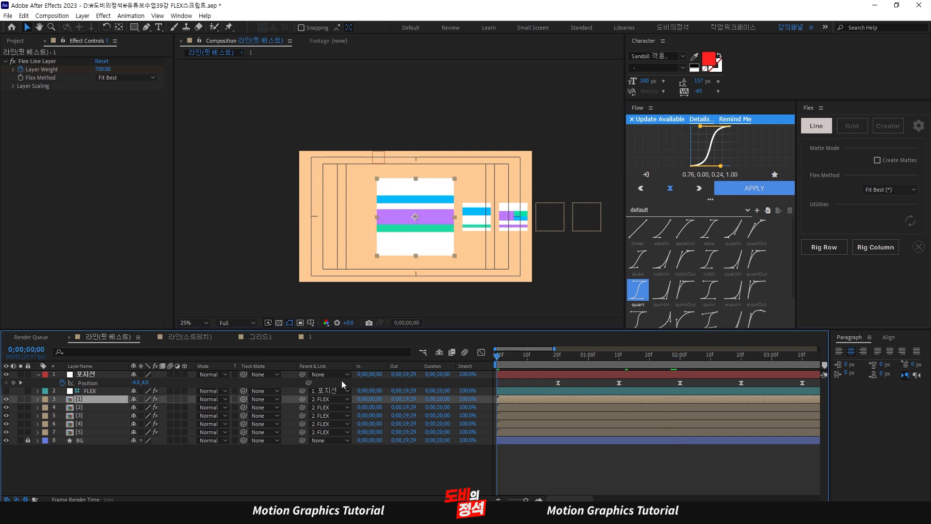
pyautogui.press('space')
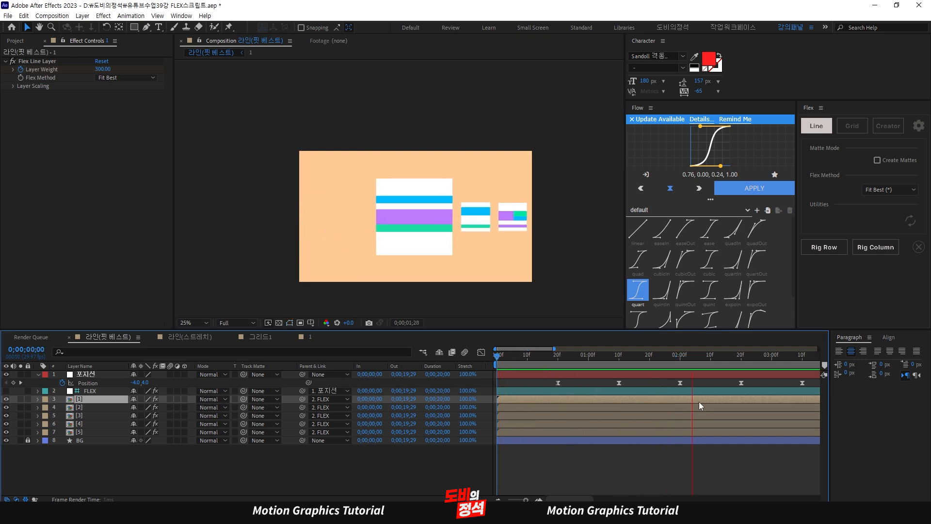
pyautogui.press('space')
# Step: Open precomp [2] at 0;00;02;00 and add Position keyframes to its blue and green bars
pyautogui.moveTo(732, 361); pyautogui.dragTo(681, 386)
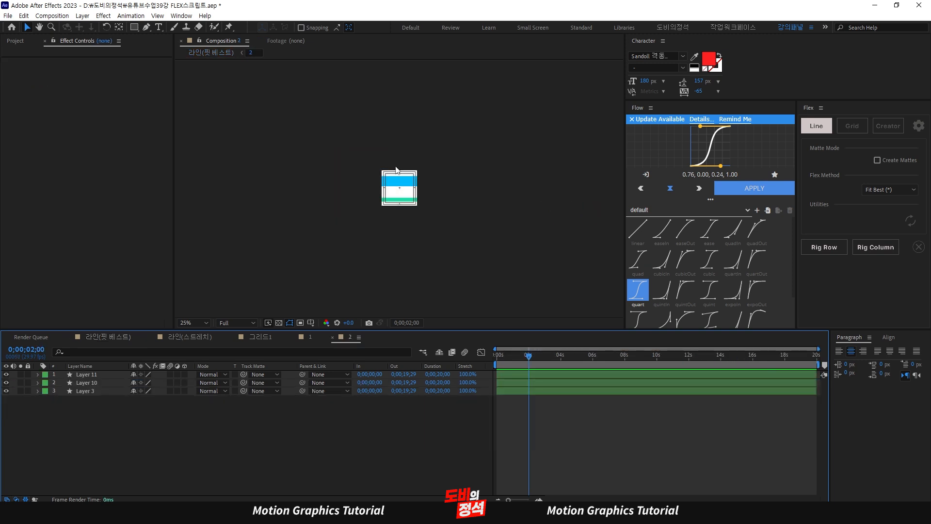
pyautogui.click(399, 182)
pyautogui.scroll(4, 399, 194)
pyautogui.keyDown('shift'); pyautogui.click(425, 251); pyautogui.keyUp('shift')
pyautogui.hotkey('alt', 'shift', 'p')
# Step: At 0;00;02;20, move the blue bar down to 147, 130 and the green bar up to 147, 188
pyautogui.hotkey('shift', 'pagedown')
pyautogui.hotkey('shift', 'pagedown')
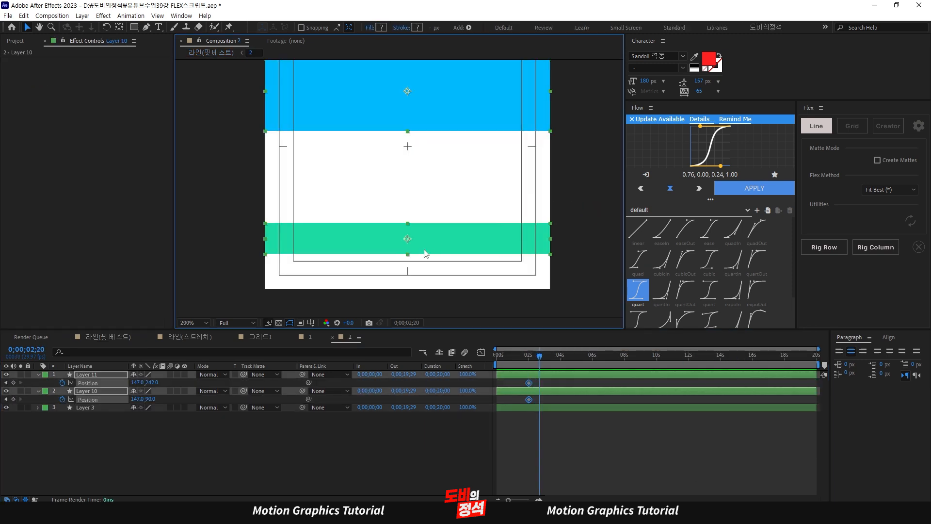
pyautogui.click(481, 117)
pyautogui.scroll(-1, 488, 182)
pyautogui.hotkey('shift', 'Down')
pyautogui.hotkey('shift', 'Down')
pyautogui.hotkey('shift', 'Down')
pyautogui.hotkey('shift', 'Down')
pyautogui.click(501, 211)
pyautogui.hotkey('shift', 'Up')
pyautogui.hotkey('shift', 'Up')
pyautogui.hotkey('shift', 'Up')
pyautogui.hotkey('shift', 'Up')
pyautogui.hotkey('shift', 'Up')
pyautogui.press('Up')
pyautogui.press('Up')
pyautogui.press('Up')
pyautogui.press('Up')
pyautogui.scroll(1, 432, 227)
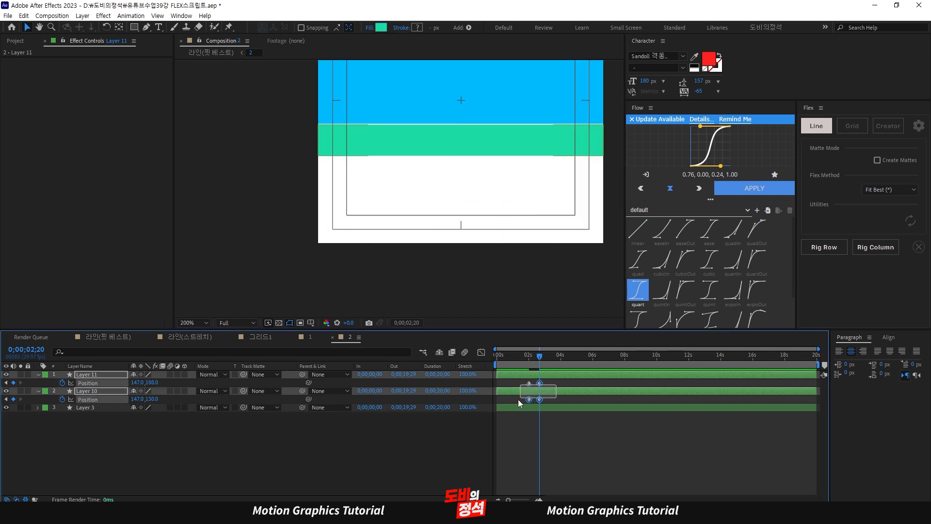
# Step: Apply the quart easing curve to both bars' Position keyframes and delay the blue bar's keyframes by 3 frames
pyautogui.moveTo(556, 385); pyautogui.dragTo(519, 403)
pyautogui.click(755, 189)
pyautogui.moveTo(561, 395); pyautogui.dragTo(496, 404)
pyautogui.hotkey('alt', 'Right')
pyautogui.hotkey('alt', 'Right')
pyautogui.hotkey('alt', 'Right')
pyautogui.click(525, 446)
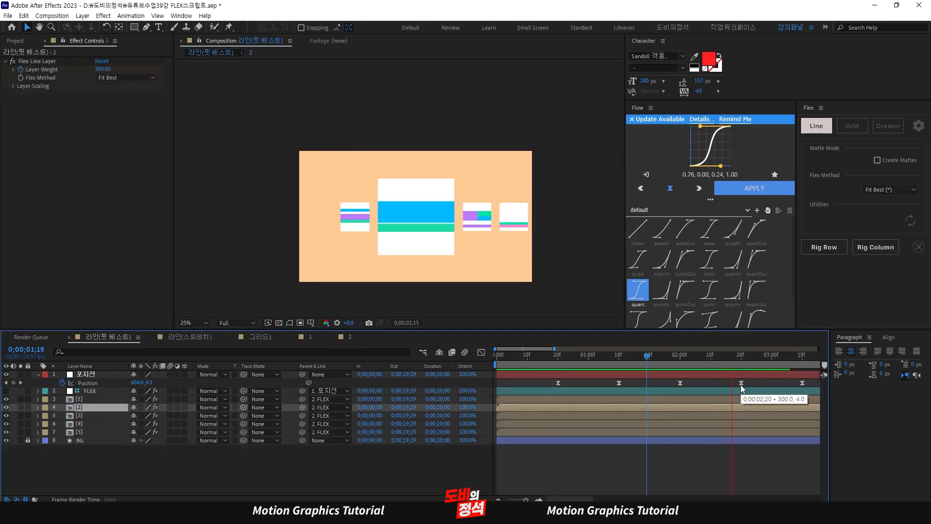
# Step: Preview the enlargement of layer [2] with its moving bars in the 라인(핏 베스트) composition
pyautogui.press('space')
pyautogui.press('-')
pyautogui.press('-')
pyautogui.press('space')
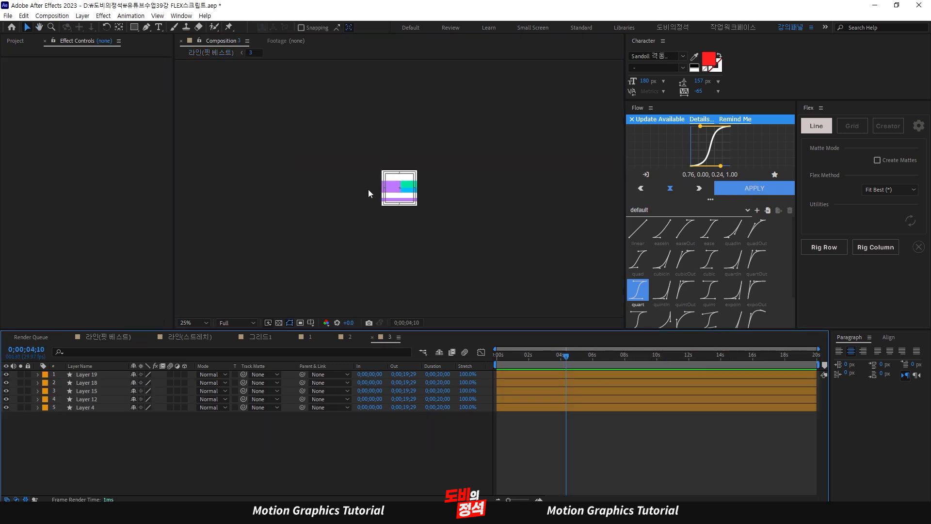
# Step: Switch Flex to Grid mode and rig precomp [3]'s large purple and green blocks into a grid row with the Stretch method
pyautogui.scroll(6, 369, 192)
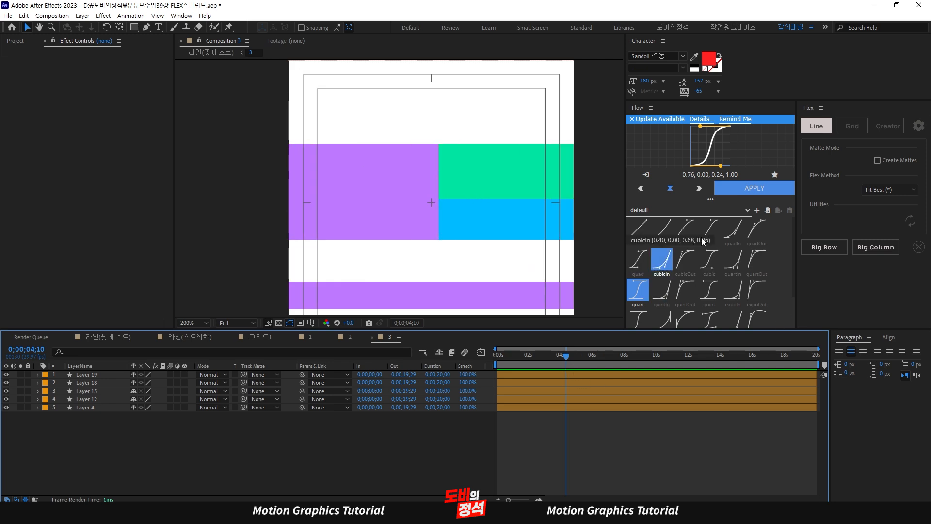
pyautogui.click(853, 126)
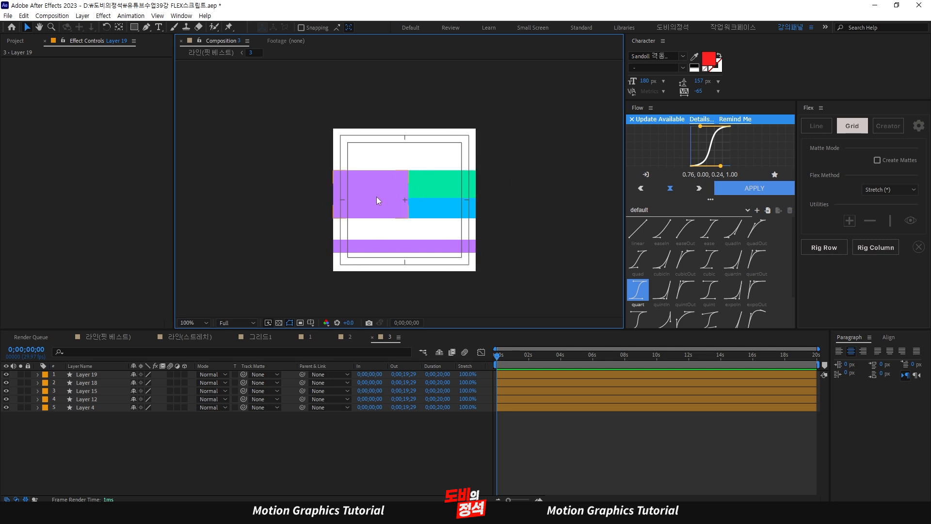
pyautogui.click(447, 184)
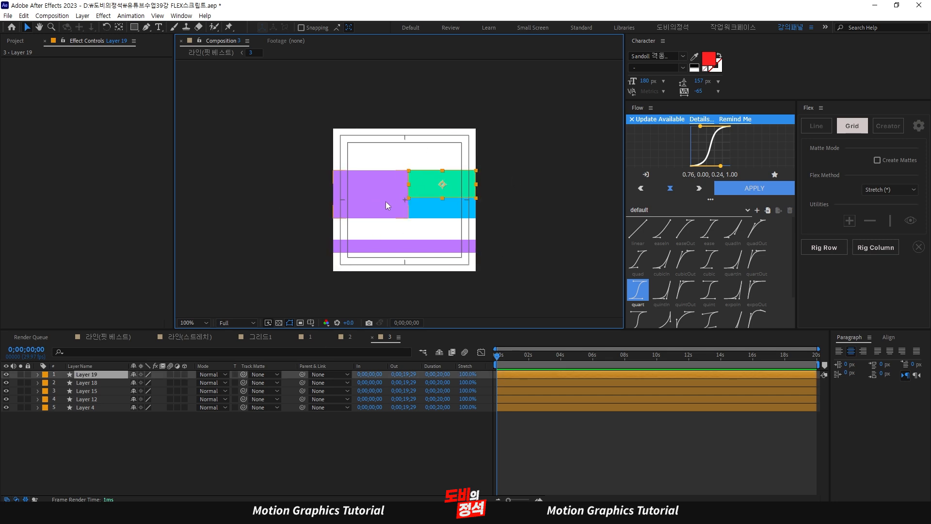
pyautogui.keyDown('shift'); pyautogui.click(380, 189); pyautogui.keyUp('shift')
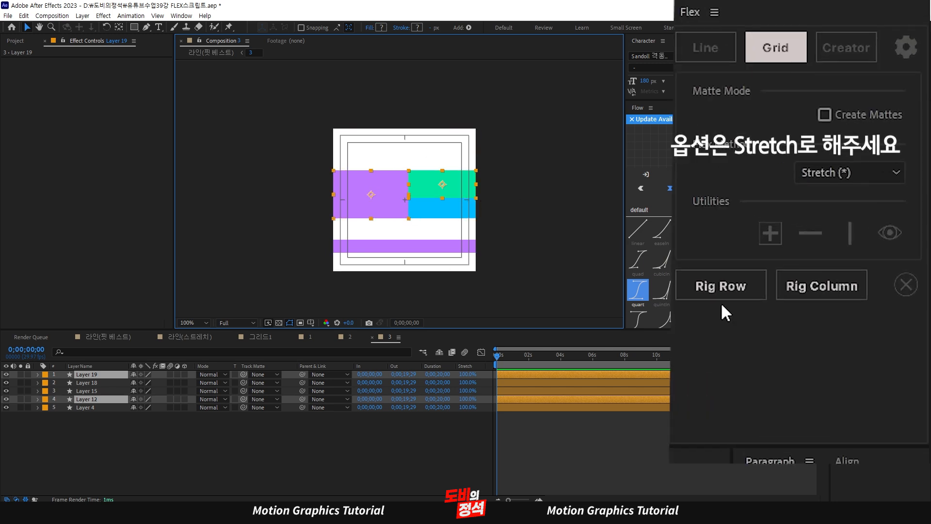
pyautogui.click(722, 289)
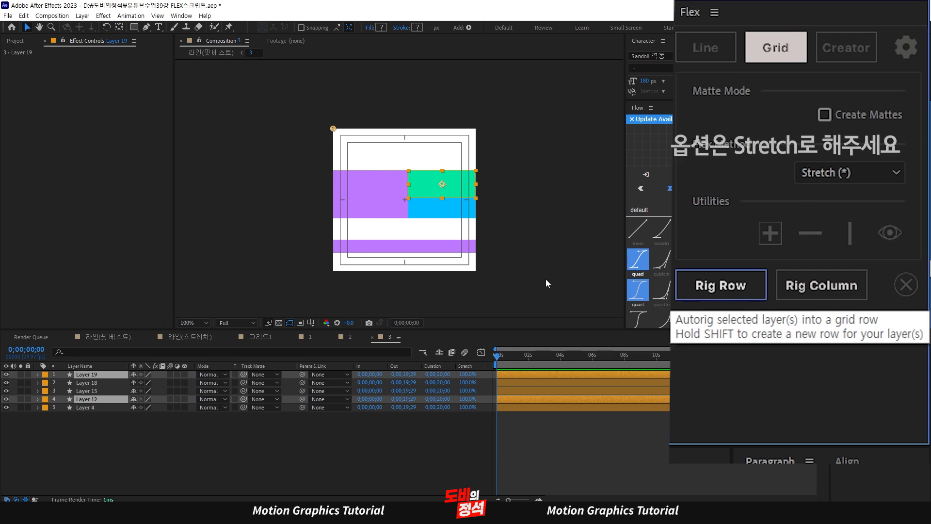
pyautogui.click(566, 275)
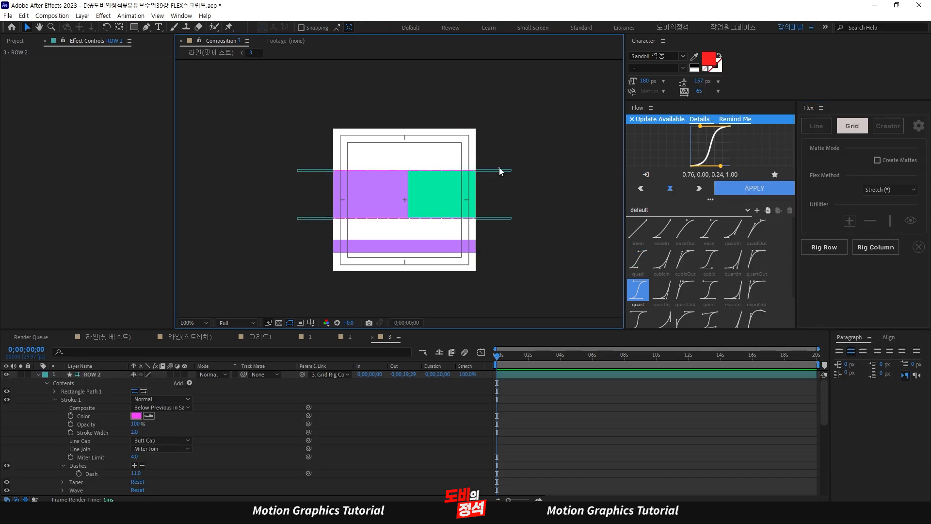
# Step: Try moving the horizontal grid guides to resize the purple and green blocks, and undo the moves
pyautogui.moveTo(536, 200); pyautogui.dragTo(499, 181)
pyautogui.click(497, 218)
pyautogui.hotkey('ctrl', 'z')
pyautogui.hotkey('ctrl', 'z')
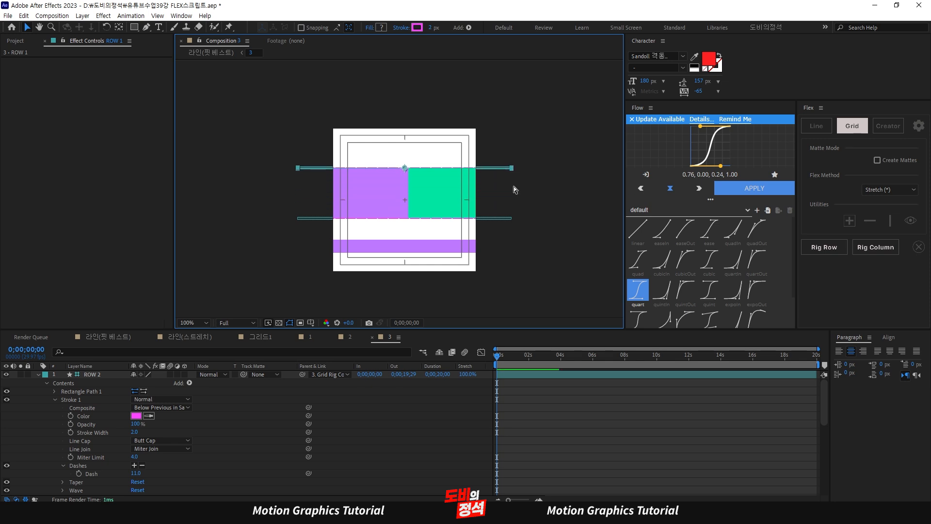
# Step: Collapse all layer properties and move the blue block, Layer 18, above the green Layer 19 in the layer stack
pyautogui.click(587, 445)
pyautogui.scroll(-7, 587, 443)
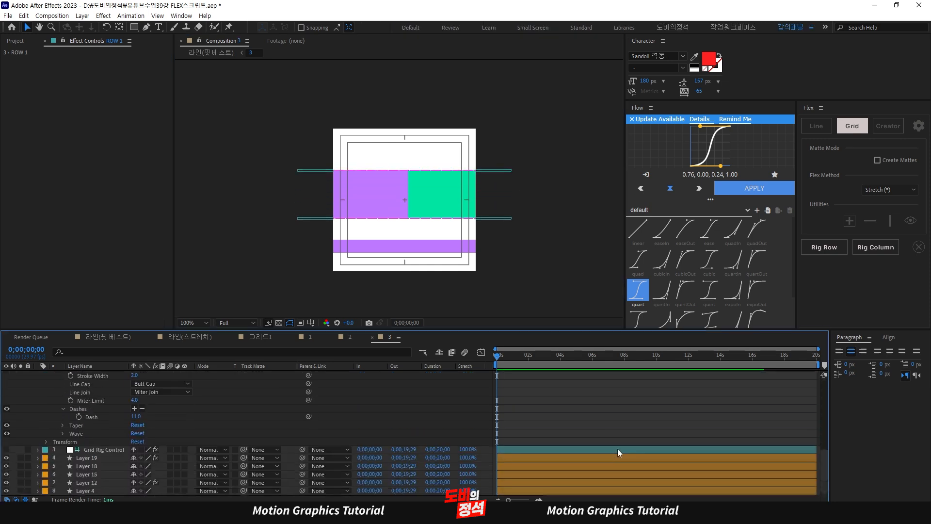
pyautogui.hotkey('ctrl', 'a')
pyautogui.press('e')
pyautogui.press('e')
pyautogui.click(92, 409)
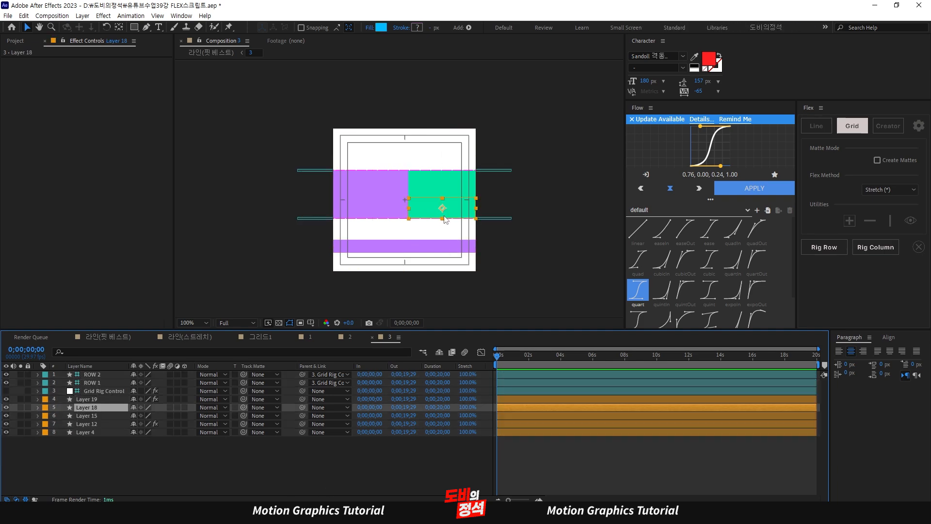
pyautogui.hotkey('ctrl', ']')
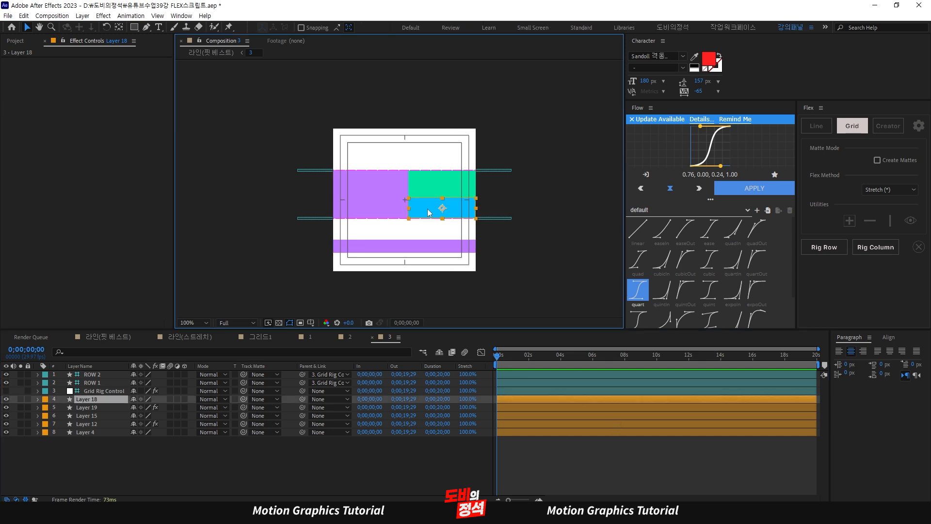
# Step: Rig the blue block into a Flex grid column and move its inner vertical guide out past the composition's right edge
pyautogui.scroll(1, 437, 204)
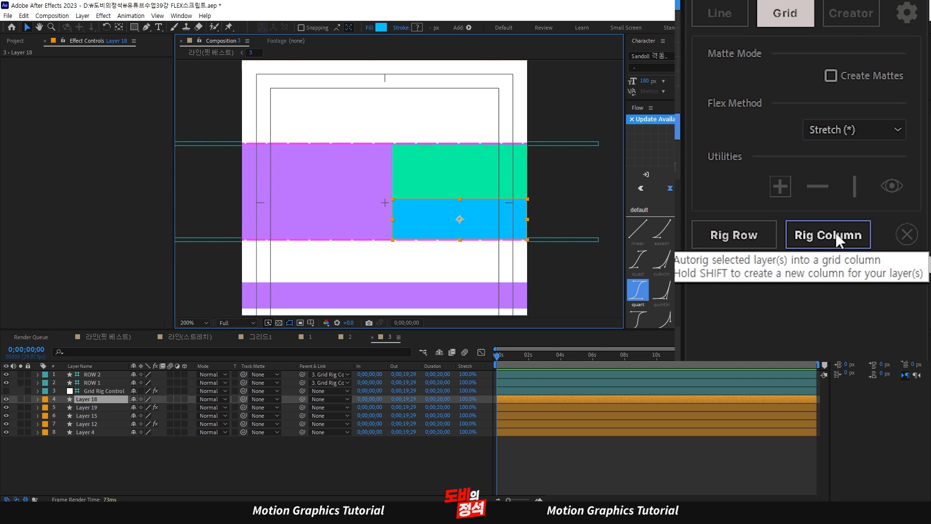
pyautogui.click(836, 232)
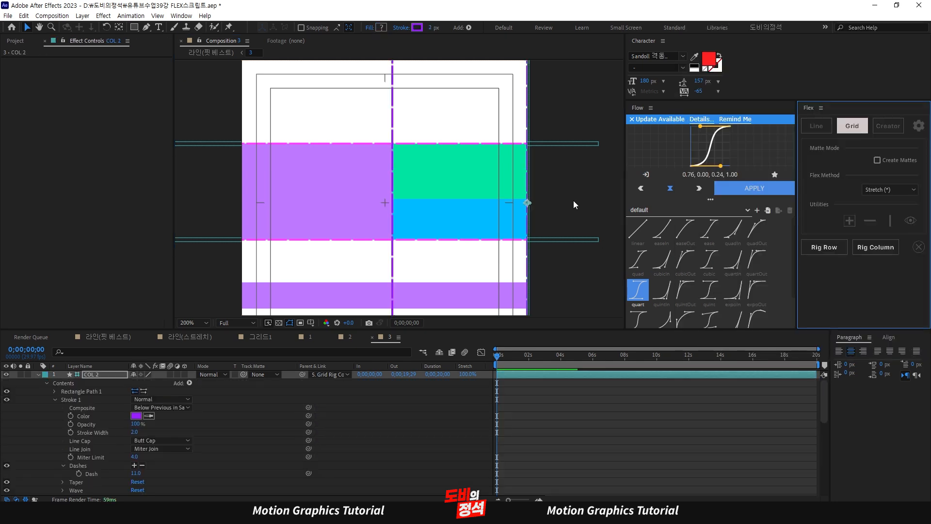
pyautogui.scroll(-2, 562, 202)
pyautogui.moveTo(470, 188); pyautogui.dragTo(597, 219)
# Step: Rig the green block into a Flex grid column and move its inner vertical guide out past the composition's right edge
pyautogui.click(475, 213)
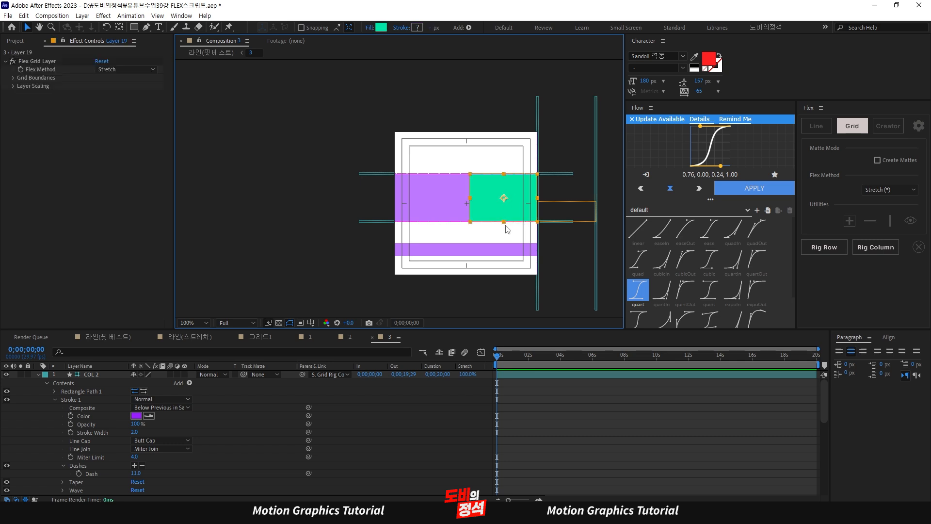
pyautogui.click(868, 247)
pyautogui.moveTo(469, 237); pyautogui.dragTo(577, 258)
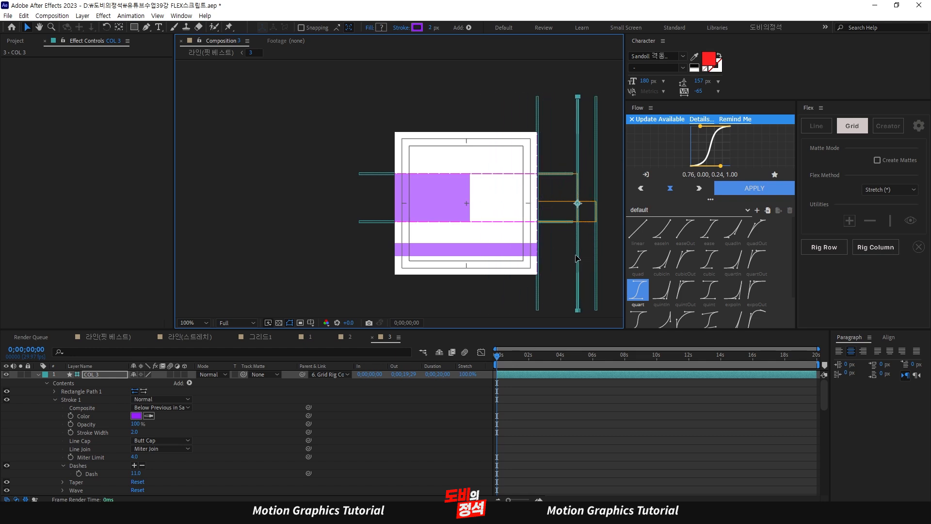
# Step: Try moving the green and blue blocks' column guides back to the purple block's edge, and undo both moves
pyautogui.moveTo(533, 222); pyautogui.dragTo(551, 212)
pyautogui.moveTo(577, 183); pyautogui.dragTo(479, 191)
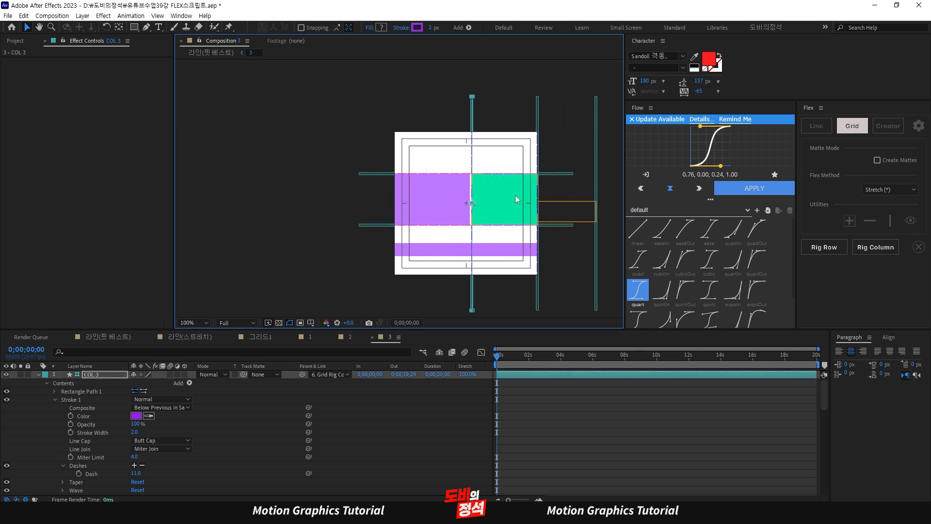
pyautogui.moveTo(597, 176); pyautogui.dragTo(441, 185)
pyautogui.hotkey('ctrl', 'z')
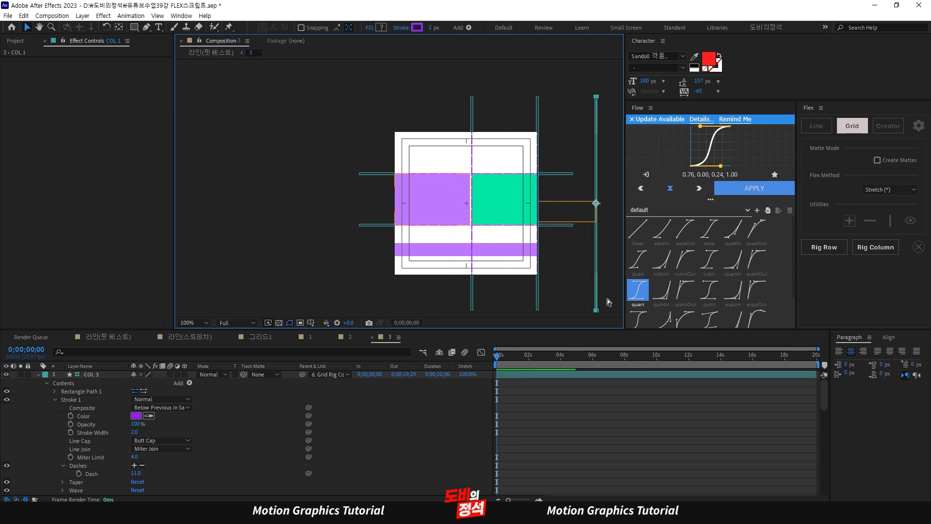
pyautogui.hotkey('ctrl', 'z')
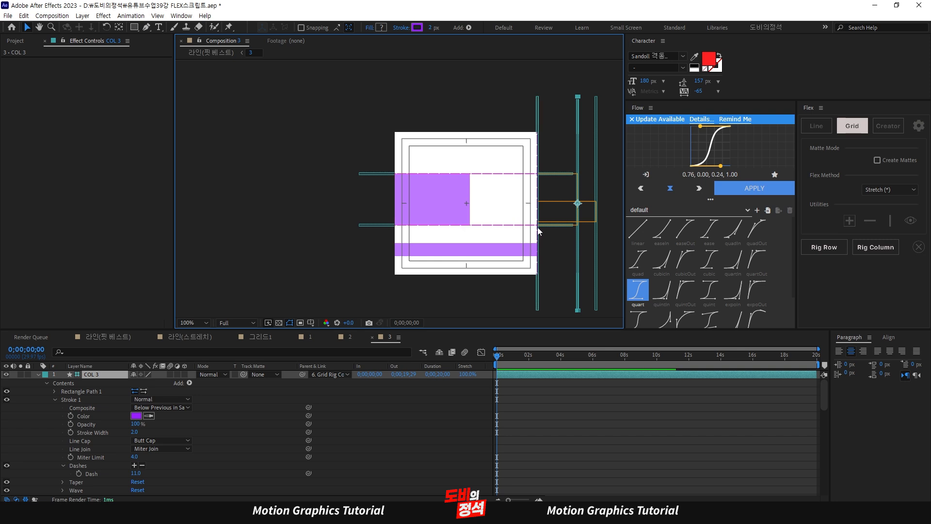
# Step: Raise the ROW 2 guide to Y Position -62 so the row closes up, with keyframes on its separated Position
pyautogui.moveTo(549, 225); pyautogui.dragTo(545, 193)
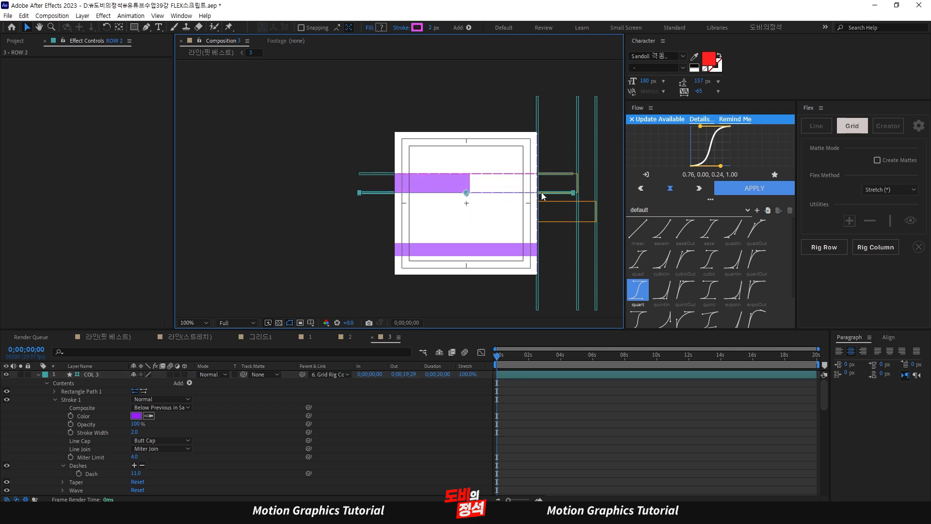
pyautogui.scroll(2, 532, 175)
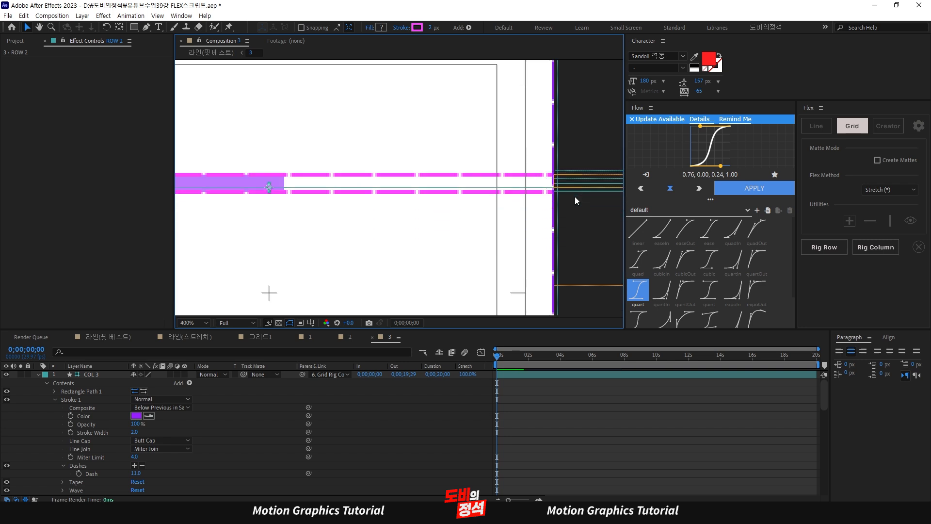
pyautogui.hotkey('shift', 'pagedown')
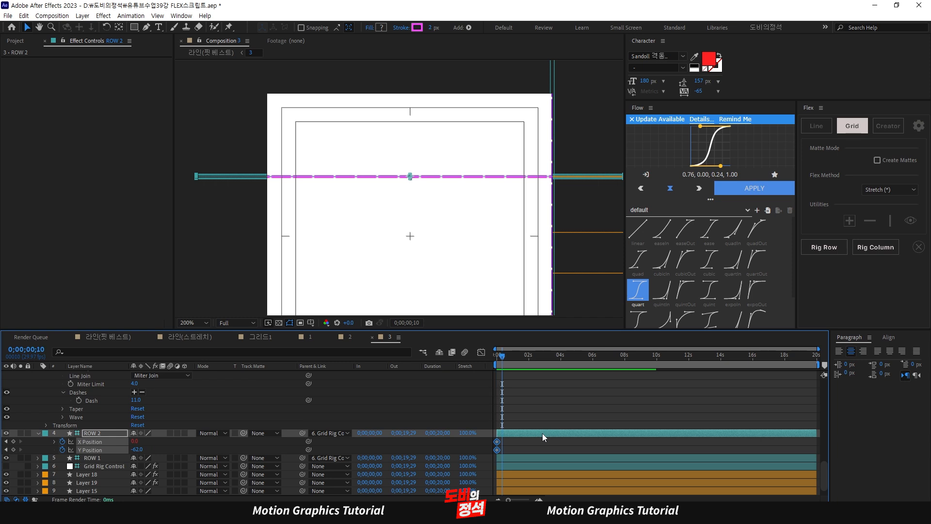
pyautogui.hotkey('shift', 'pageup')
pyautogui.hotkey('shift', 'pagedown')
pyautogui.hotkey('shift', 'pagedown')
pyautogui.hotkey('shift', 'pageup')
pyautogui.hotkey('shift', 'pageup')
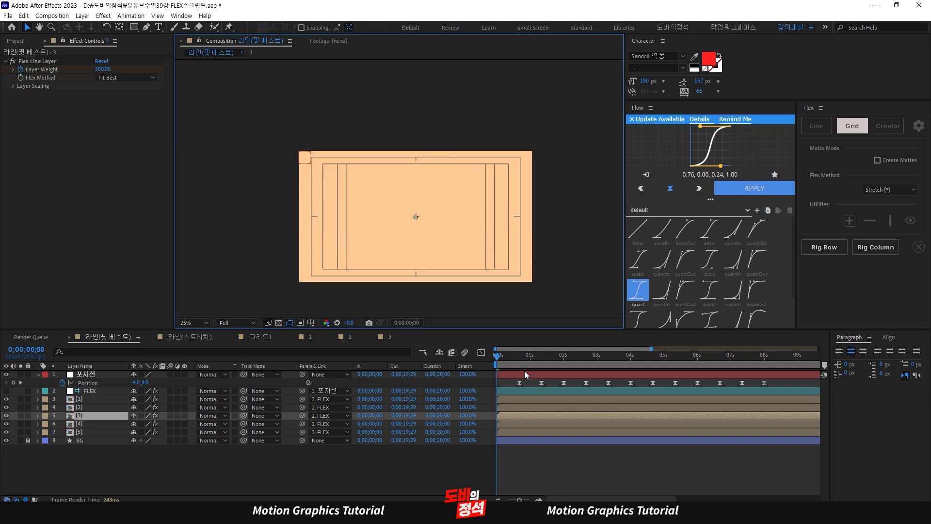
# Step: Locate 0;00;03;10 in the 라인(핏 베스트) composition and move ROW 2's Position keyframes in precomp [3] to that time
pyautogui.moveTo(525, 371); pyautogui.dragTo(604, 369)
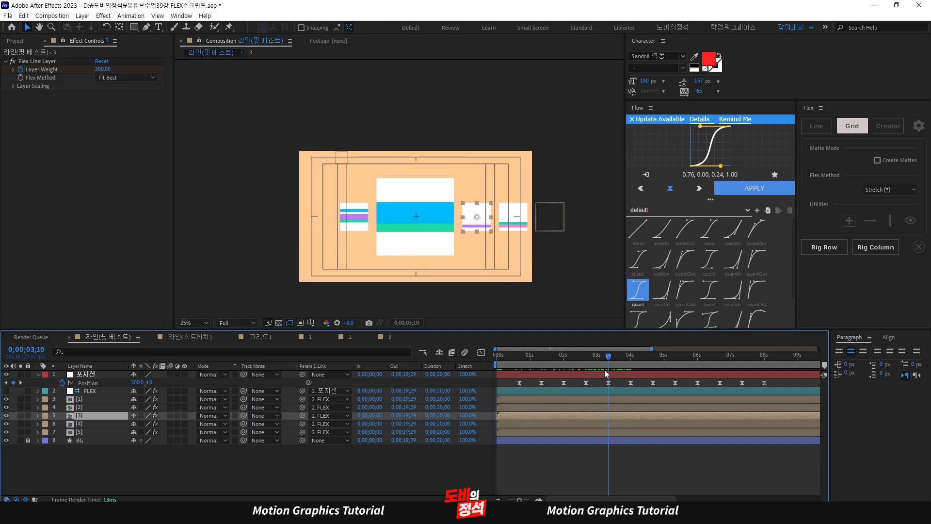
pyautogui.doubleClick(621, 416)
pyautogui.moveTo(483, 436); pyautogui.dragTo(542, 440)
# Step: At 0;00;04;00, lower ROW 2 to a Y Position of 53 to open the row
pyautogui.hotkey('shift', 'pagedown')
pyautogui.hotkey('shift', 'pagedown')
pyautogui.hotkey('shift', 'Down')
pyautogui.hotkey('shift', 'Down')
pyautogui.hotkey('shift', 'Down')
pyautogui.hotkey('shift', 'Down')
pyautogui.hotkey('shift', 'Down')
pyautogui.hotkey('shift', 'Down')
pyautogui.hotkey('shift', 'Down')
pyautogui.hotkey('shift', 'Down')
pyautogui.hotkey('shift', 'Down')
pyautogui.hotkey('shift', 'Down')
pyautogui.hotkey('shift', 'Down')
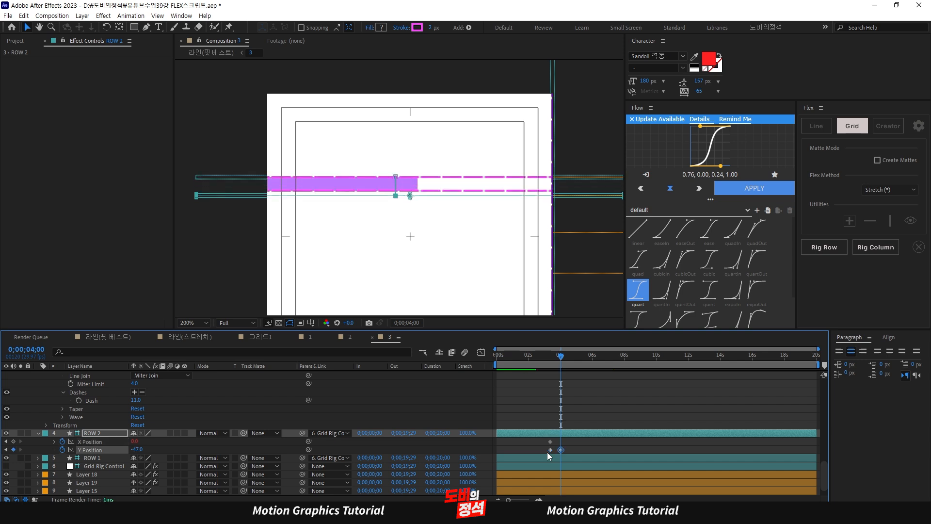
pyautogui.hotkey('shift', 'Down')
pyautogui.hotkey('shift', 'Down')
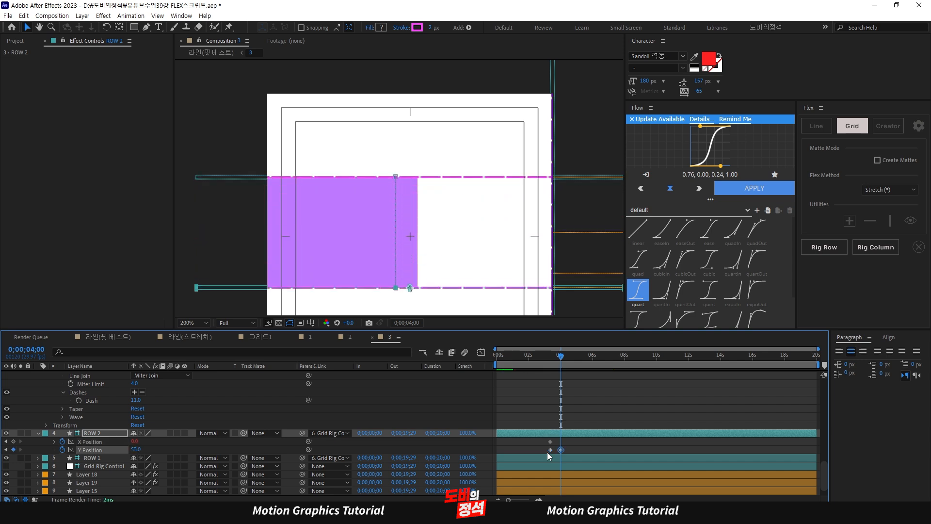
pyautogui.hotkey('shift', 'Up')
pyautogui.hotkey('shift', 'Down')
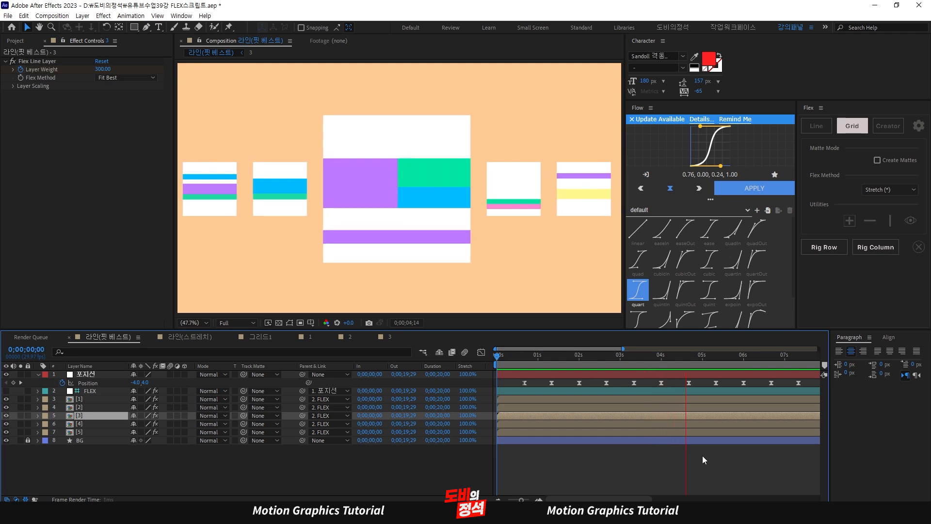
# Step: Preview the grid animation in the 라인(핏 베스트) composition and open the 라인(스트레치) composition
pyautogui.press('space')
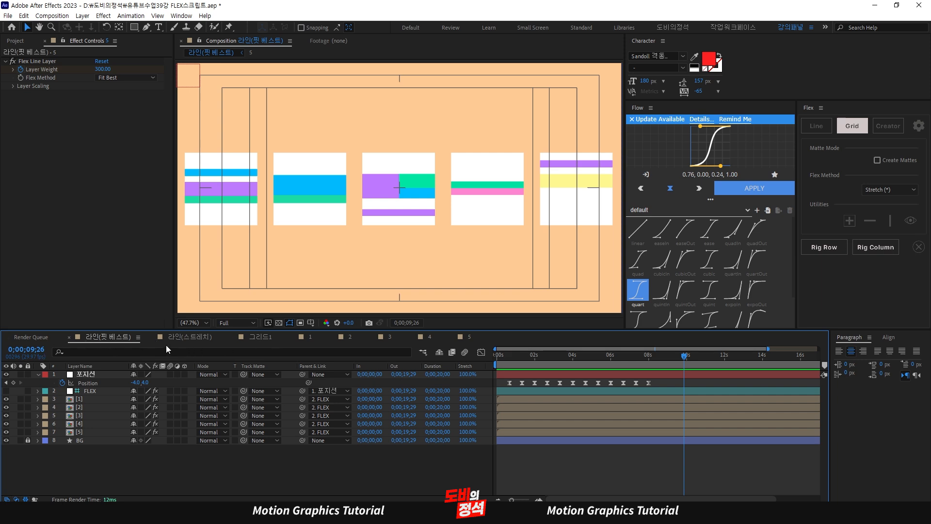
pyautogui.click(191, 338)
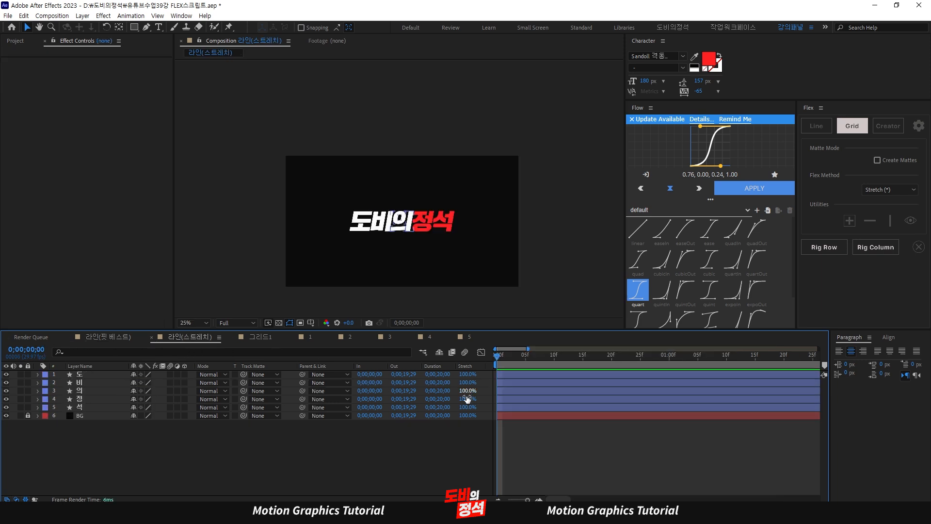
# Step: Examine the separate shape layers that make up the five letters of the 도비의정석 title
pyautogui.click(382, 224)
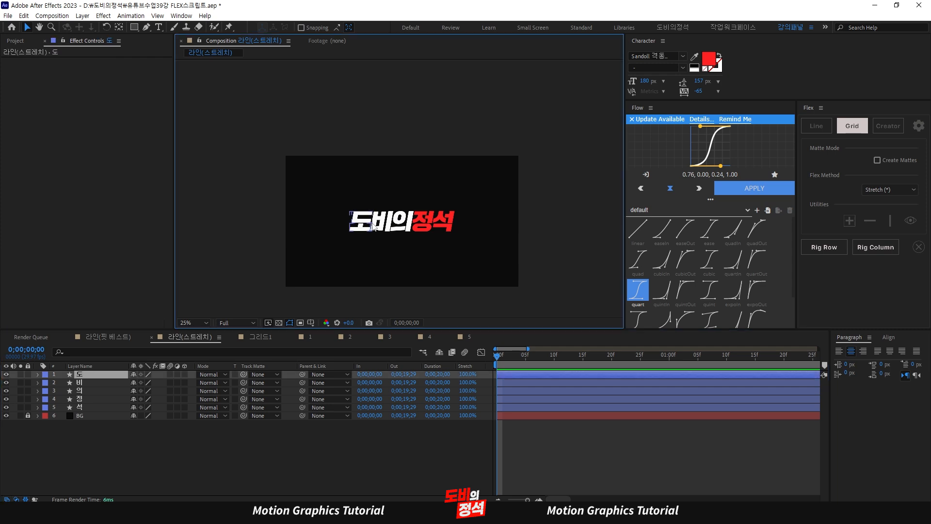
pyautogui.click(401, 226)
pyautogui.click(424, 226)
pyautogui.click(450, 226)
pyautogui.click(529, 240)
pyautogui.click(363, 224)
pyautogui.click(382, 224)
pyautogui.click(401, 225)
pyautogui.click(424, 226)
pyautogui.click(450, 226)
pyautogui.click(538, 238)
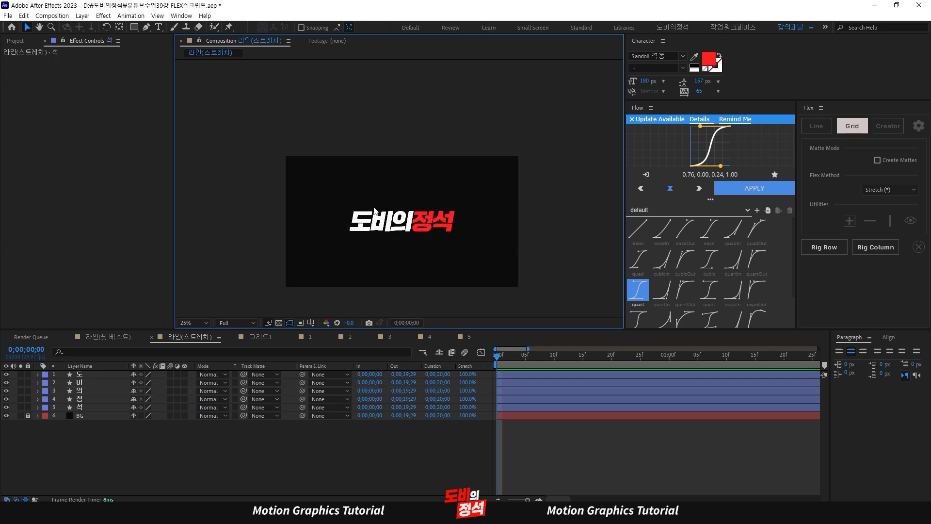
pyautogui.scroll(4, 378, 226)
pyautogui.click(378, 226)
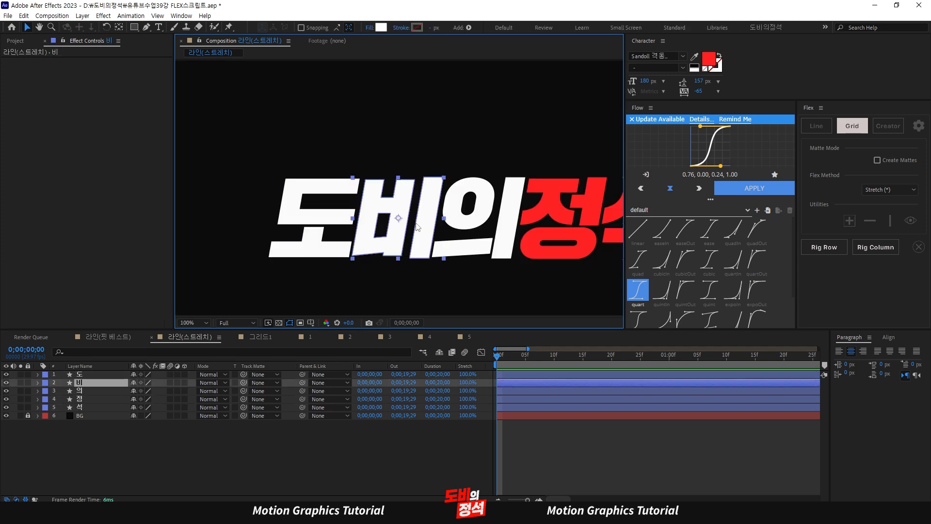
pyautogui.click(310, 229)
pyautogui.click(86, 382)
pyautogui.click(86, 391)
pyautogui.click(86, 399)
pyautogui.click(86, 407)
pyautogui.scroll(-2, 368, 262)
pyautogui.scroll(-1, 367, 262)
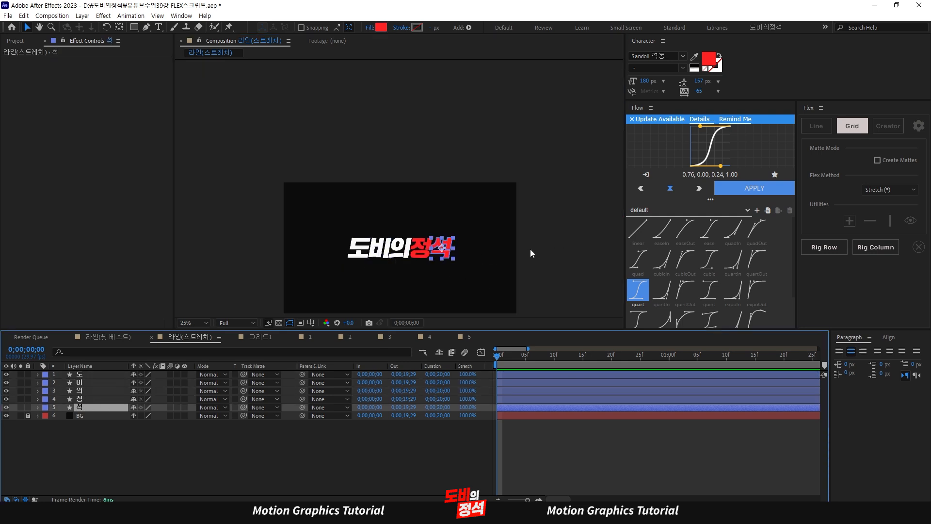
# Step: Switch Flex to Line mode and rig the five letter layers into a row with the Stretch method
pyautogui.click(530, 252)
pyautogui.moveTo(351, 269); pyautogui.dragTo(327, 256)
pyautogui.click(338, 236)
pyautogui.keyDown('shift'); pyautogui.click(363, 241); pyautogui.keyUp('shift')
pyautogui.keyDown('shift'); pyautogui.click(380, 237); pyautogui.keyUp('shift')
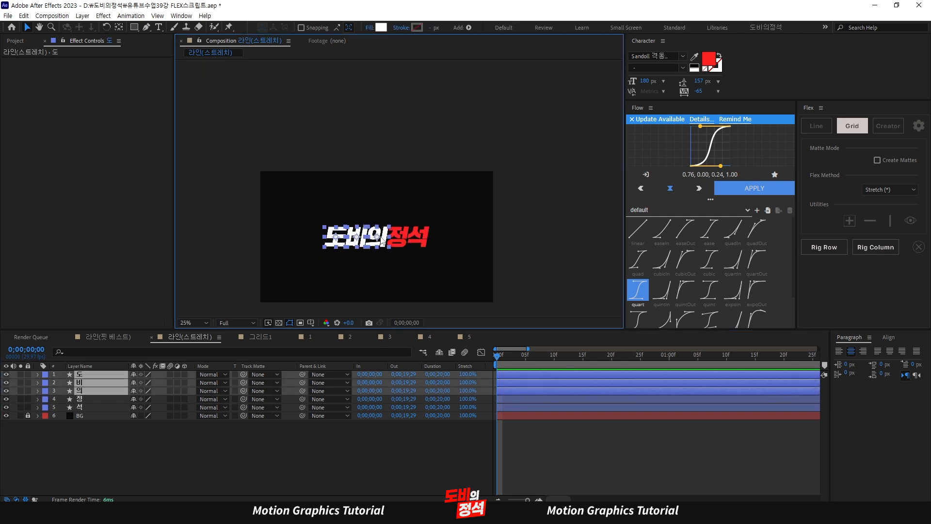
pyautogui.keyDown('shift'); pyautogui.click(398, 237); pyautogui.keyUp('shift')
pyautogui.keyDown('shift'); pyautogui.click(420, 236); pyautogui.keyUp('shift')
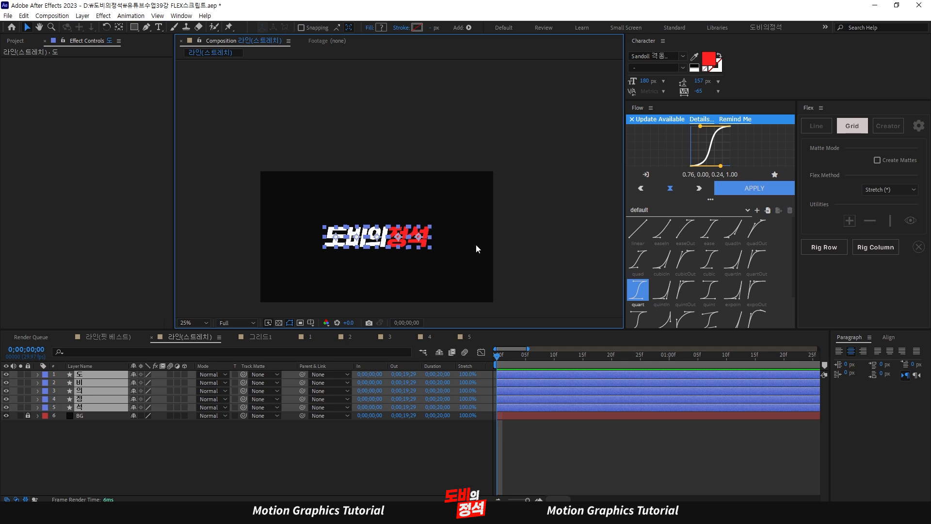
pyautogui.click(812, 127)
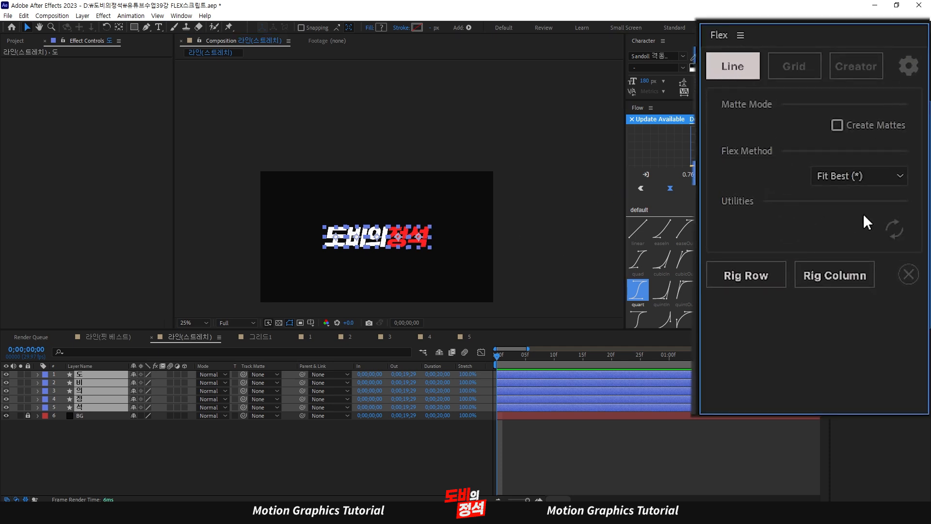
pyautogui.click(870, 175)
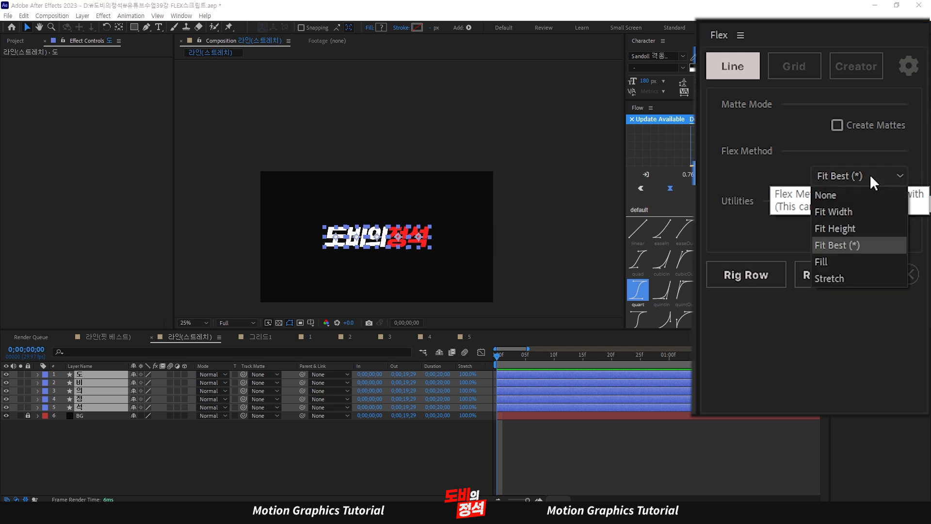
pyautogui.click(825, 280)
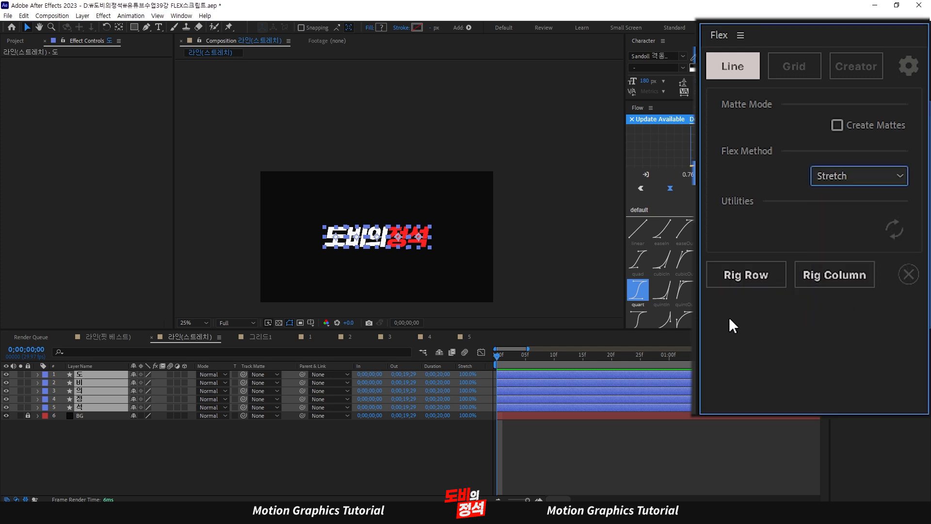
pyautogui.click(757, 277)
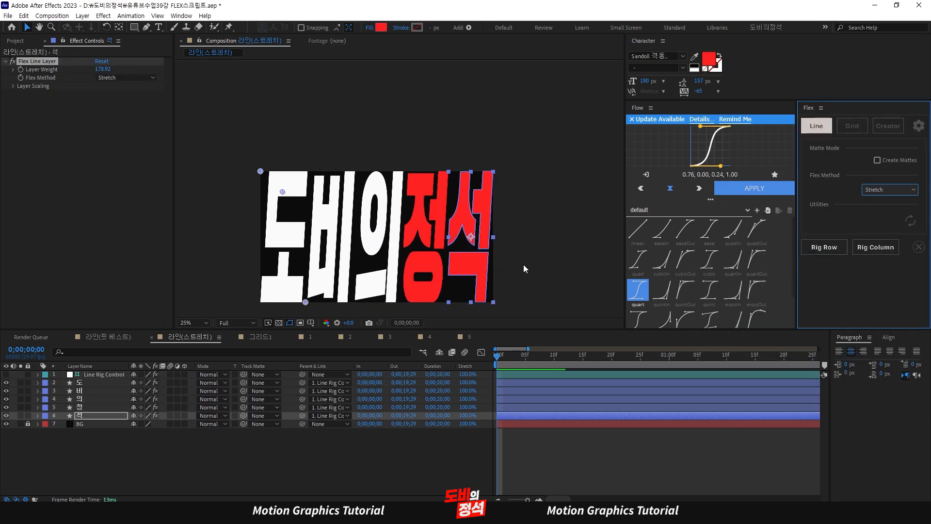
pyautogui.click(547, 259)
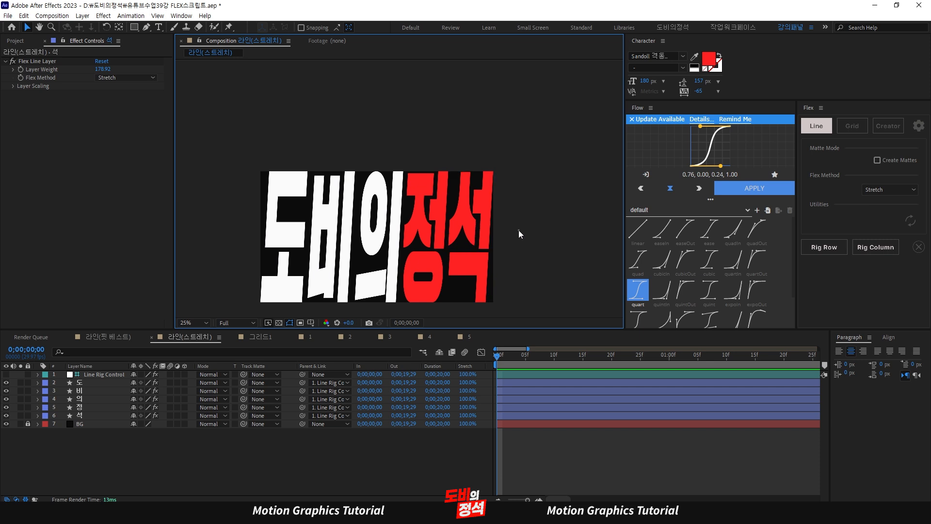
# Step: Try changing the Gutter between the letters on the Line Rig Control layer
pyautogui.click(534, 374)
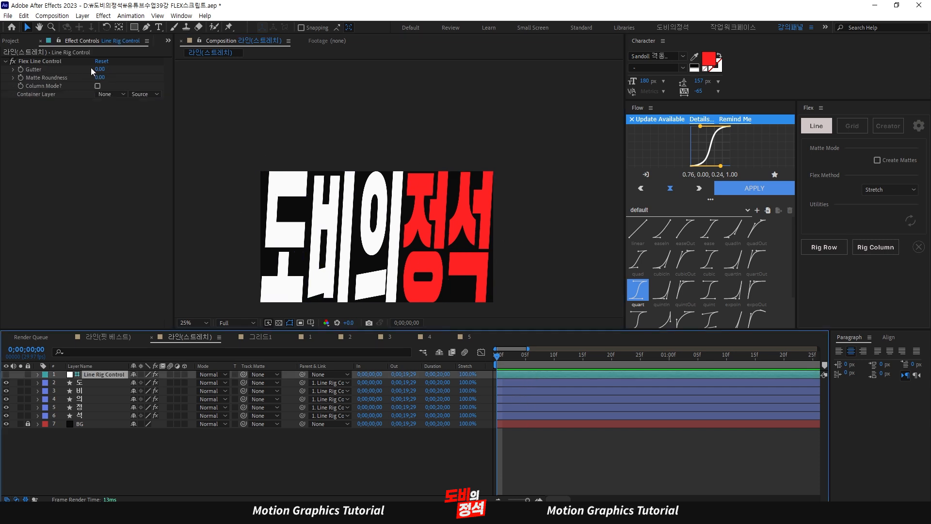
pyautogui.moveTo(100, 69); pyautogui.dragTo(137, 108)
pyautogui.click(353, 399)
# Step: Check the Flex settings of each letter layer and raise the 도 letter's Layer Weight to about 2920
pyautogui.click(92, 385)
pyautogui.click(88, 391)
pyautogui.click(83, 399)
pyautogui.click(89, 408)
pyautogui.click(90, 416)
pyautogui.click(82, 383)
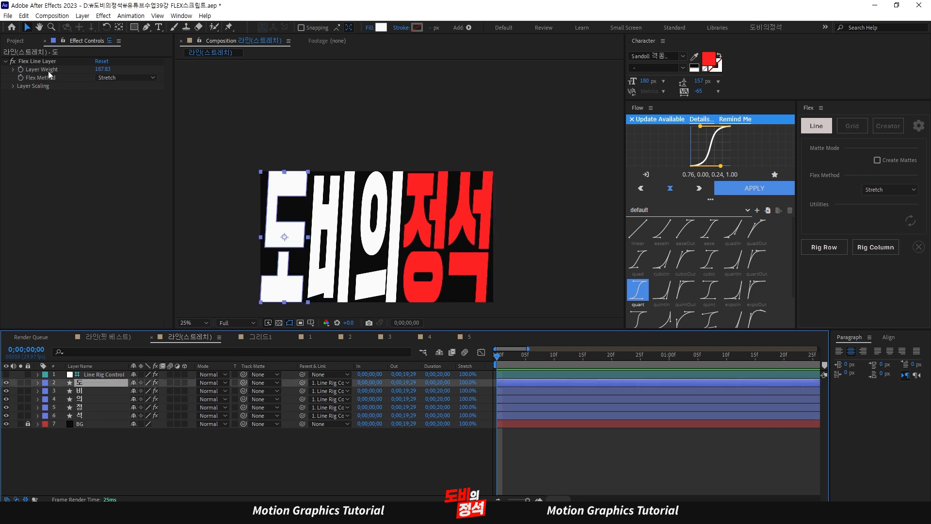
pyautogui.moveTo(111, 71); pyautogui.dragTo(208, 80)
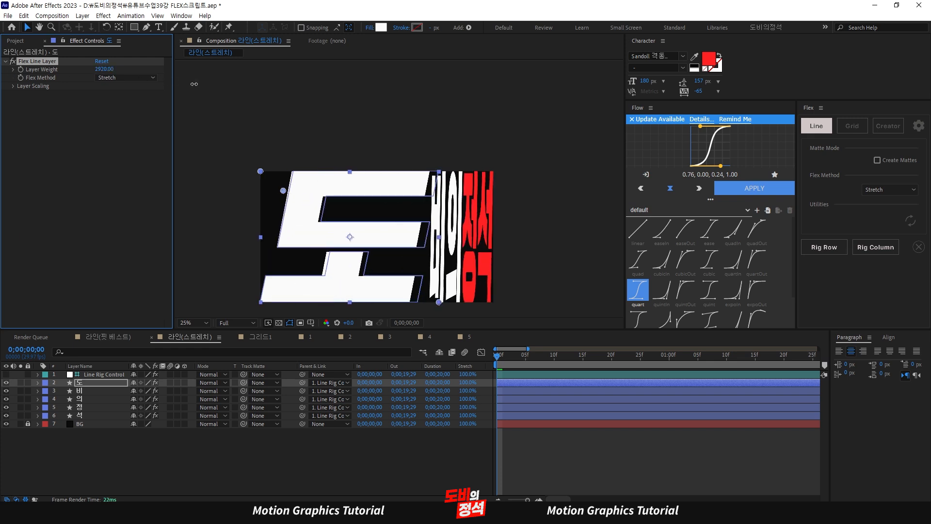
# Step: Set the Flex Layer Weight of the 도 and 비 letter layers to 200
pyautogui.moveTo(194, 97); pyautogui.dragTo(62, 75)
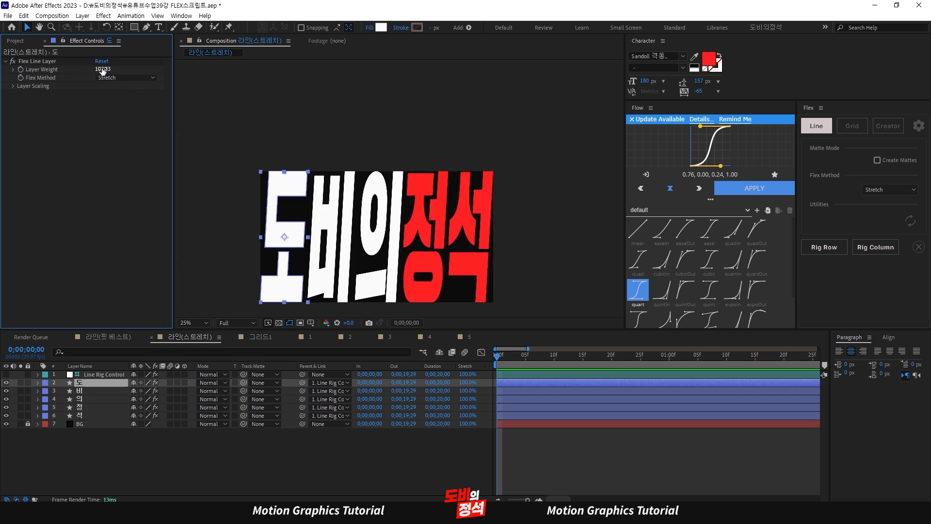
pyautogui.write('200')
pyautogui.press('Return')
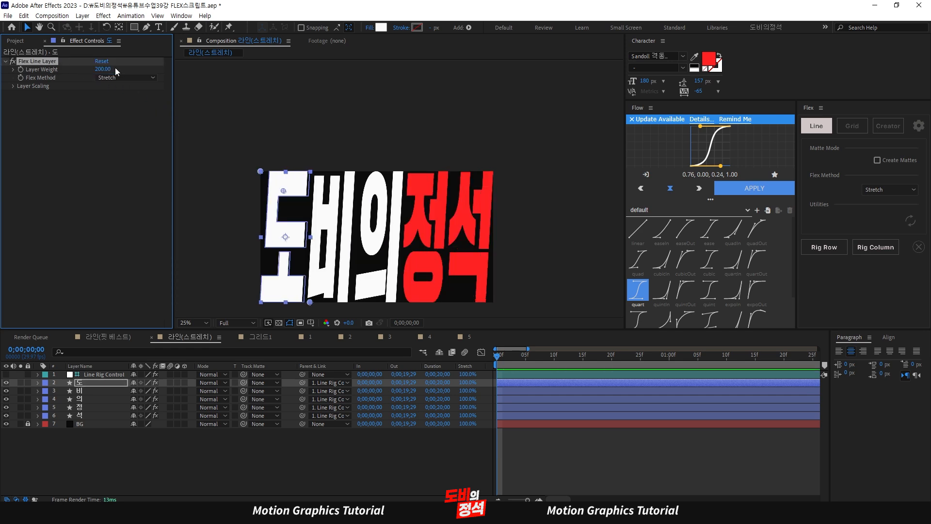
pyautogui.click(99, 391)
pyautogui.click(104, 69)
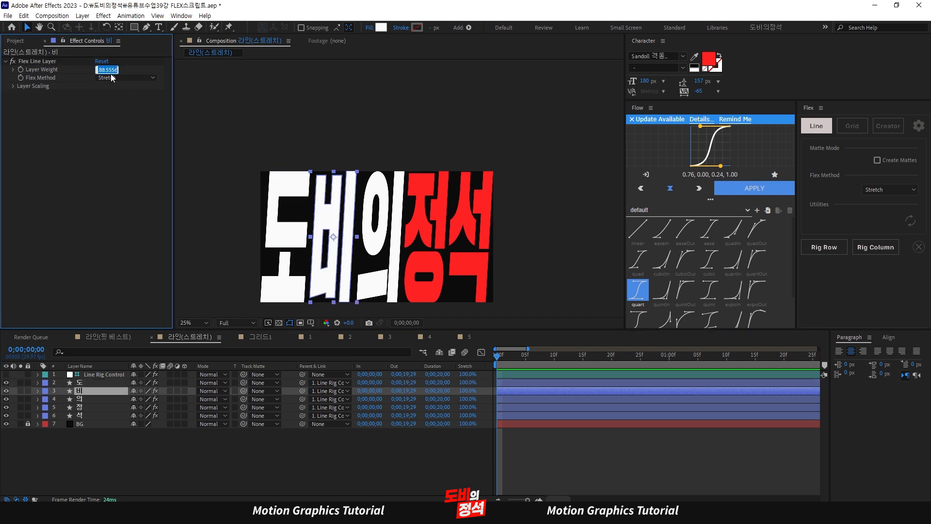
pyautogui.write('200')
pyautogui.press('Return')
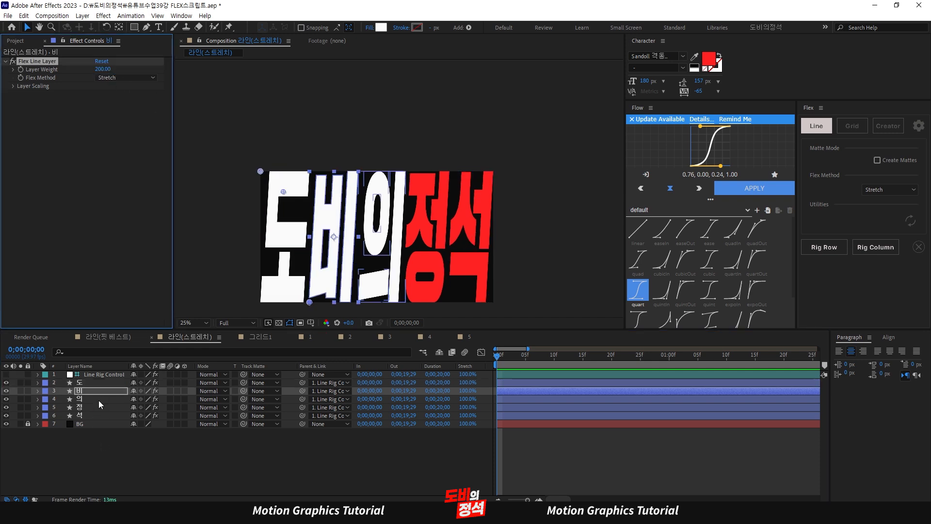
# Step: Set the Flex Layer Weight of the 의, 정 and 석 letter layers to 200 as well
pyautogui.click(98, 399)
pyautogui.click(104, 69)
pyautogui.write('200')
pyautogui.press('Return')
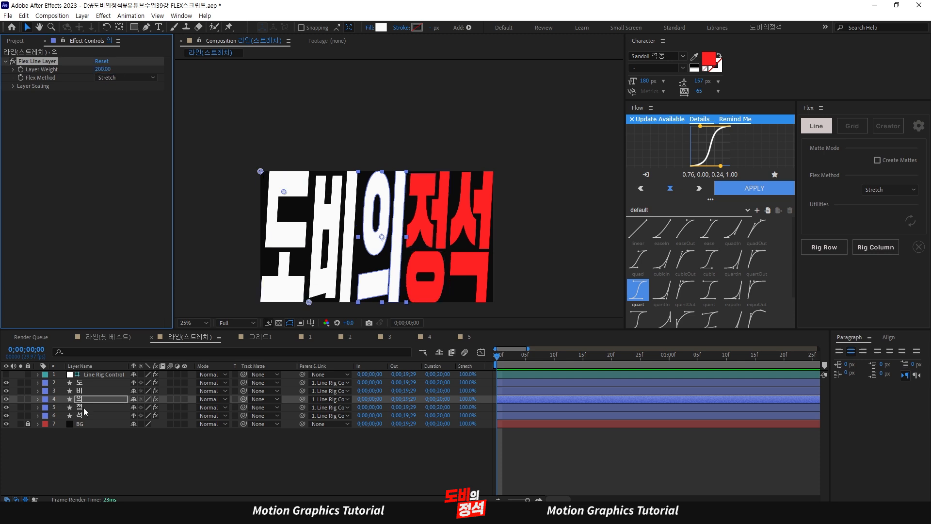
pyautogui.click(79, 407)
pyautogui.click(106, 71)
pyautogui.write('200')
pyautogui.press('Return')
pyautogui.click(94, 415)
pyautogui.click(104, 69)
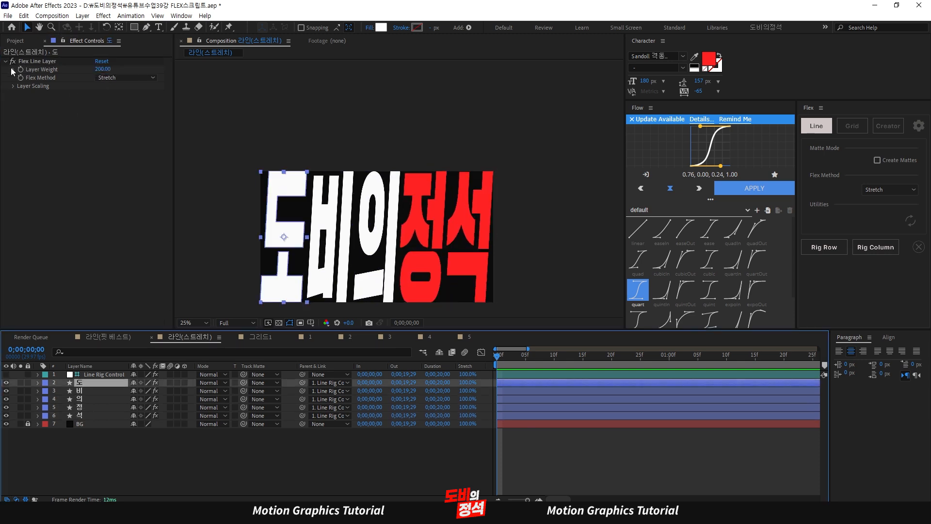
# Step: Keyframe the 도 letter's Layer Weight from 200 at frame 0 to 7000 at frame 10 and preview the stretch
pyautogui.click(37, 61)
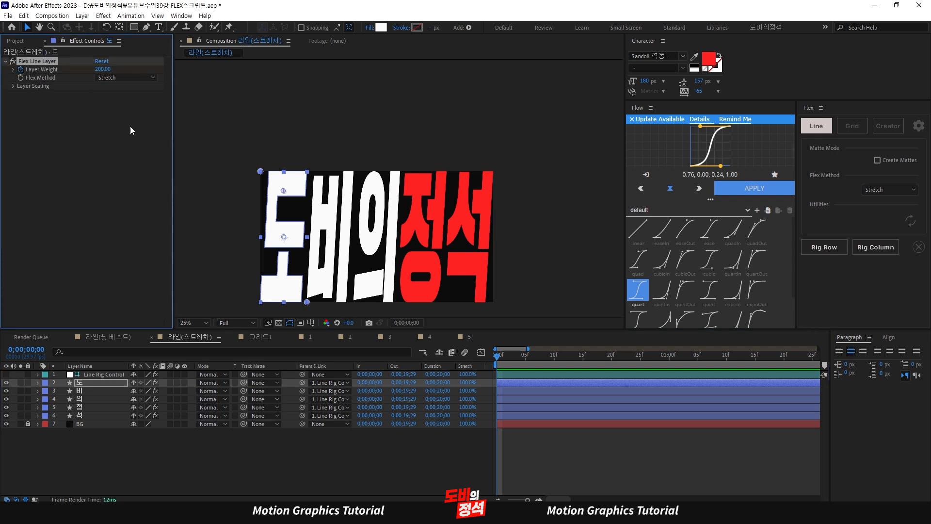
pyautogui.press('u')
pyautogui.press('=')
pyautogui.press('=')
pyautogui.hotkey('shift', 'pagedown')
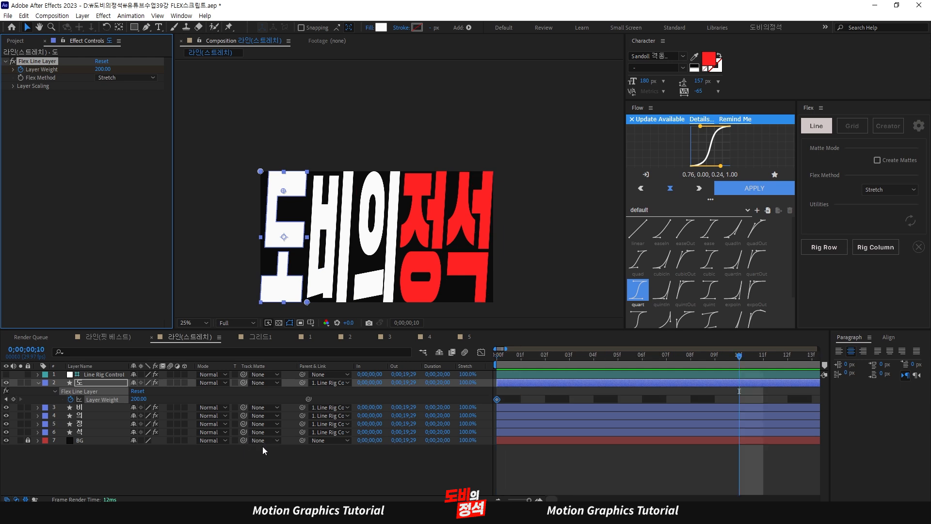
pyautogui.press('-')
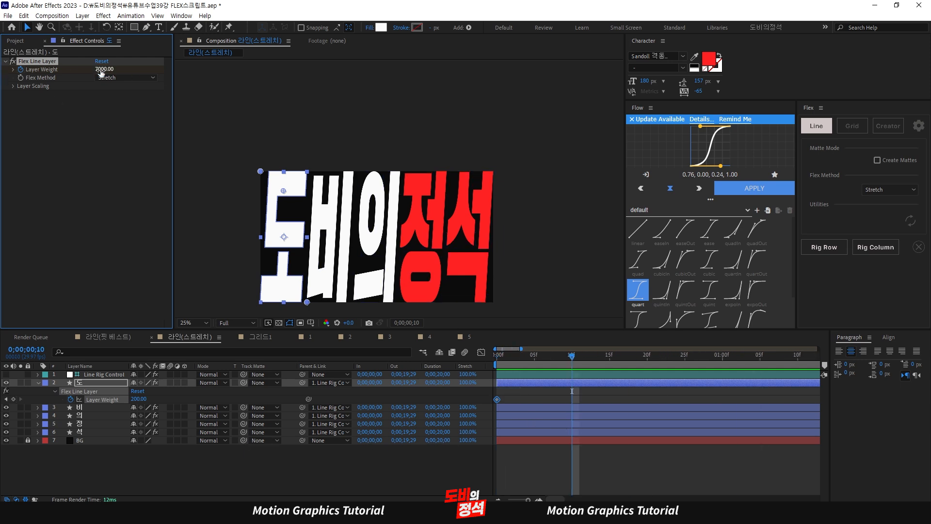
pyautogui.press('Return')
pyautogui.press('Home')
pyautogui.press('space')
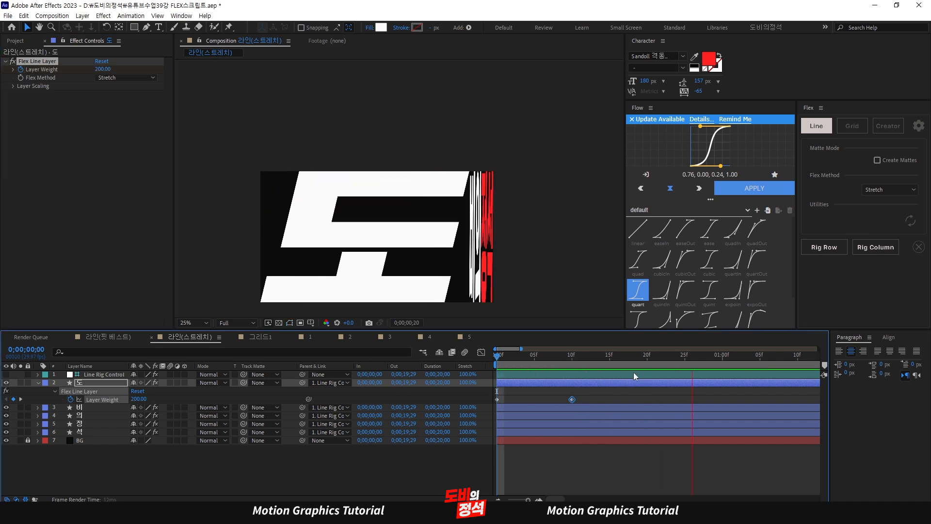
# Step: Copy the 도 letter's first Layer Weight keyframe of 200 to frame 20 and scrub through the animation
pyautogui.moveTo(685, 357); pyautogui.dragTo(561, 367)
pyautogui.click(579, 388)
pyautogui.click(607, 382)
pyautogui.hotkey('shift', 'pagedown')
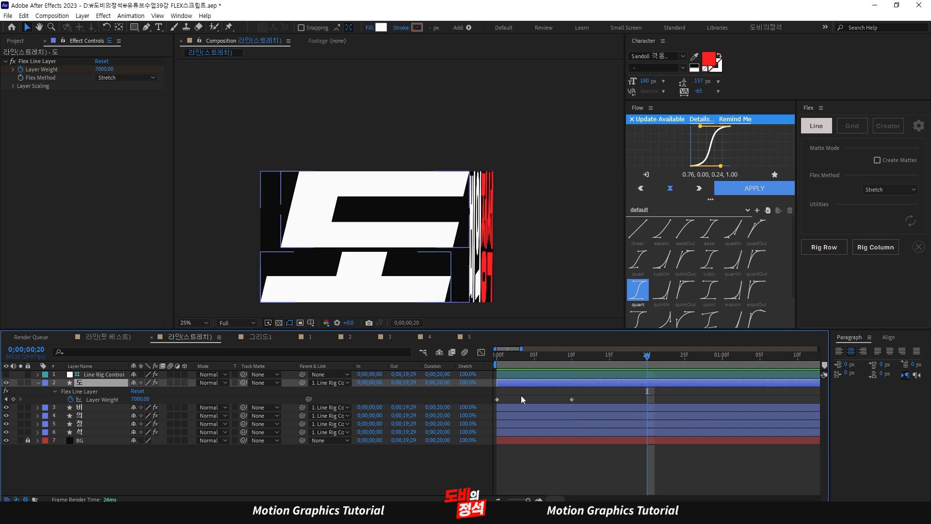
pyautogui.moveTo(523, 396); pyautogui.dragTo(472, 407)
pyautogui.hotkey('ctrl', 'v')
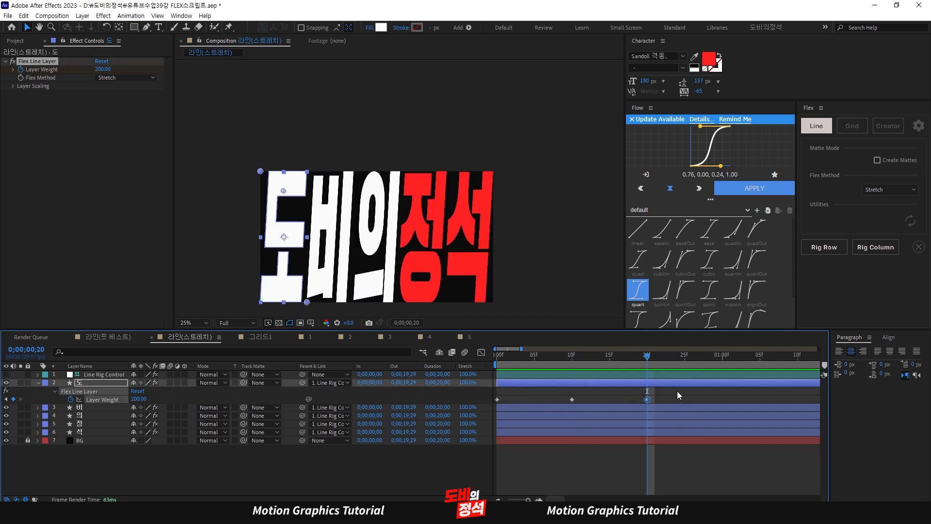
pyautogui.click(692, 393)
pyautogui.moveTo(648, 360); pyautogui.dragTo(426, 369)
# Step: Set the Keyframe Velocity of all three 도 Layer Weight keyframes to 99% incoming and outgoing Influence, with outgoing velocity 99 /sec
pyautogui.moveTo(680, 398); pyautogui.dragTo(439, 409)
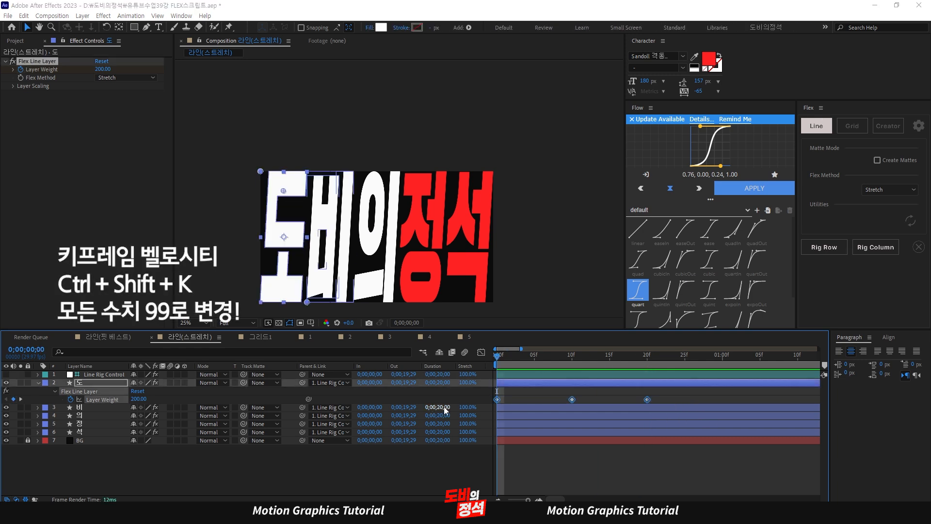
pyautogui.hotkey('ctrl', 'shift', 'k')
pyautogui.click(379, 252)
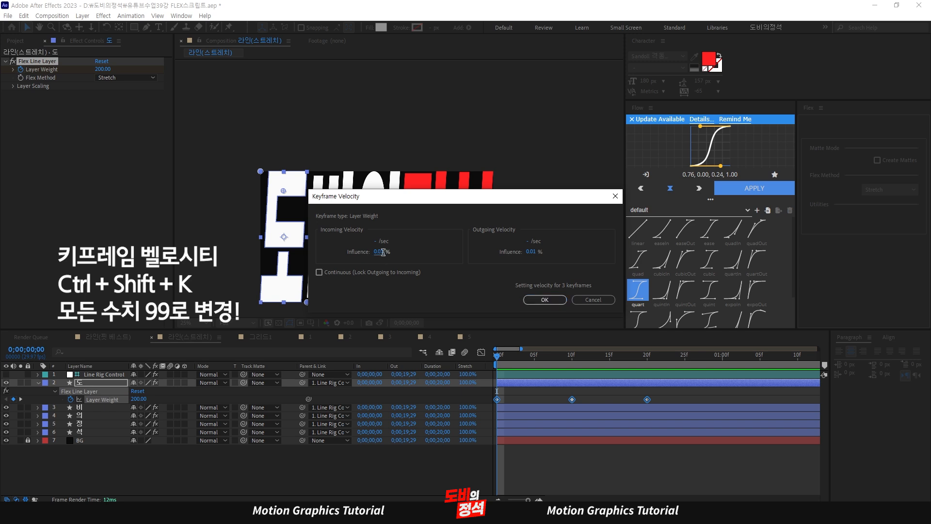
pyautogui.write('99')
pyautogui.press('Tab')
pyautogui.write('99')
pyautogui.press('Tab')
pyautogui.press('Tab')
pyautogui.press('Tab')
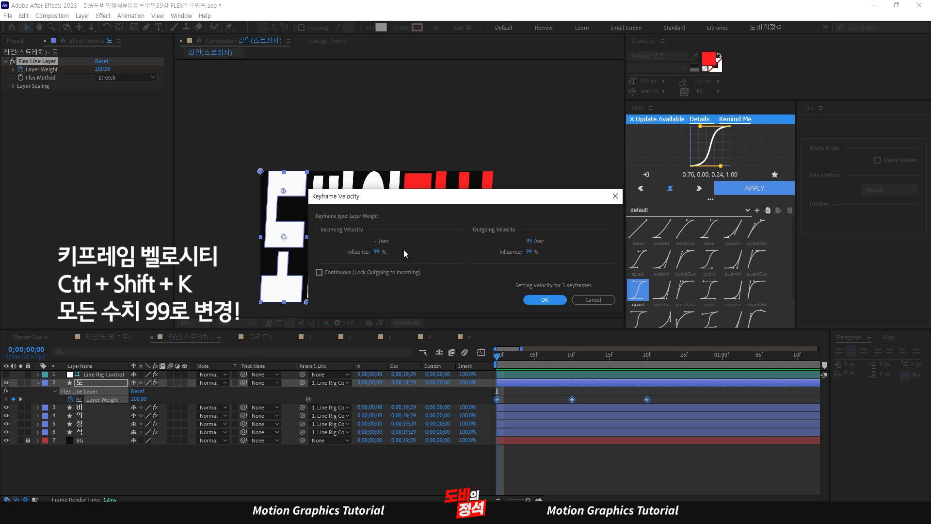
pyautogui.write('99')
pyautogui.press('Return')
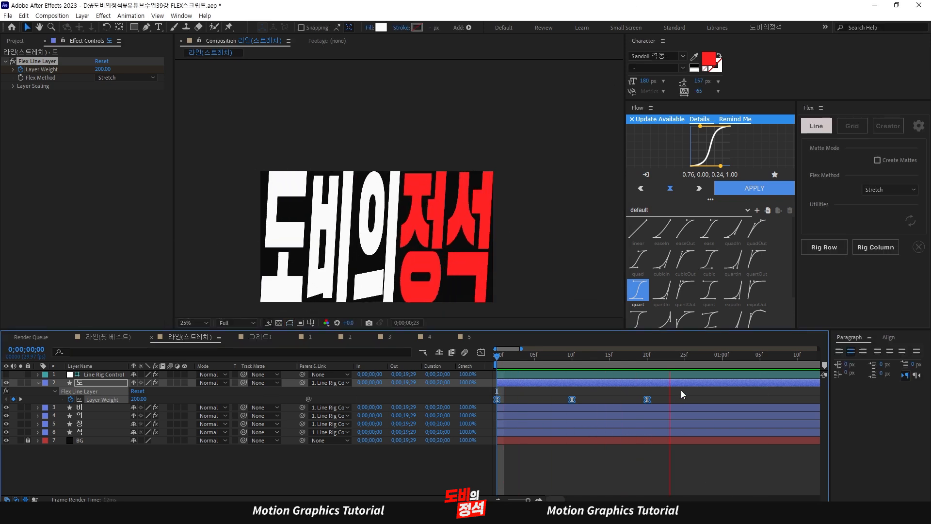
# Step: Copy the 도 letter's three Layer Weight keyframes to the 비, 의, 정 and 석 layers and reveal their keyframes
pyautogui.moveTo(677, 398); pyautogui.dragTo(434, 415)
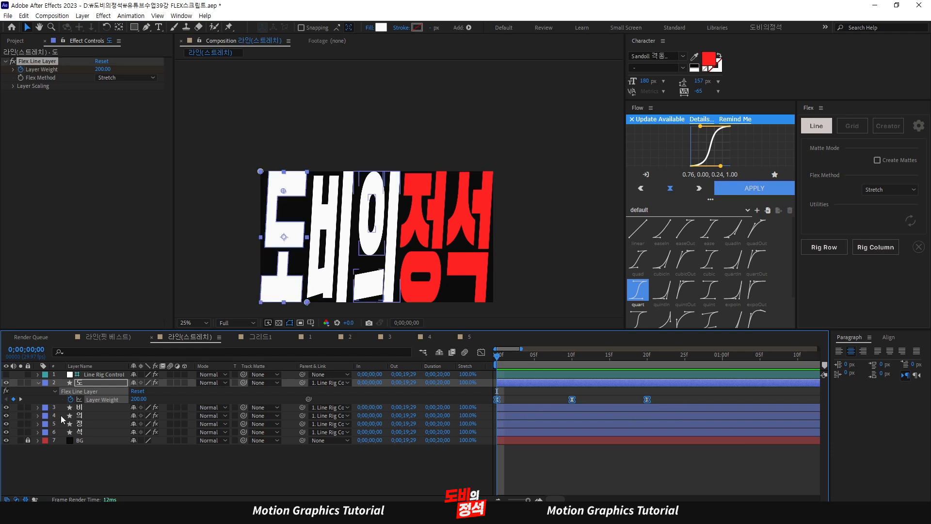
pyautogui.click(95, 409)
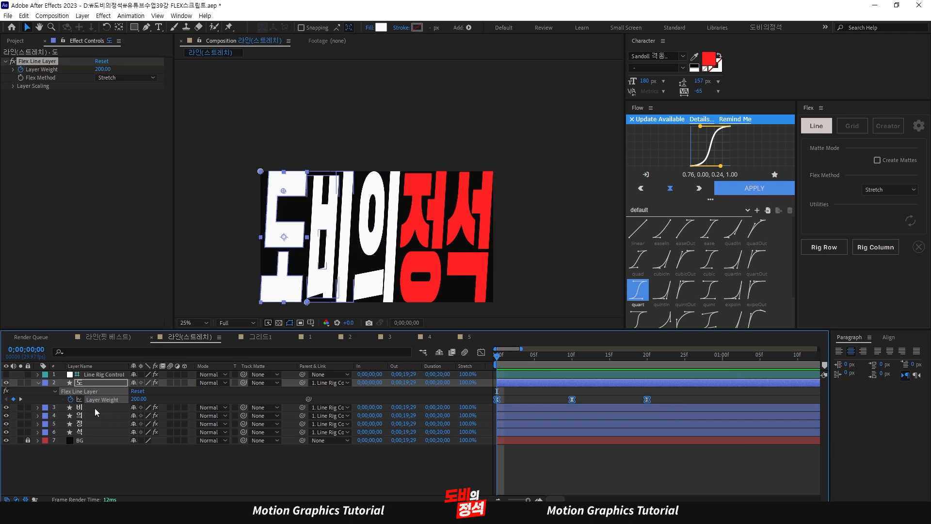
pyautogui.click(94, 415)
pyautogui.hotkey('ctrl', 'v')
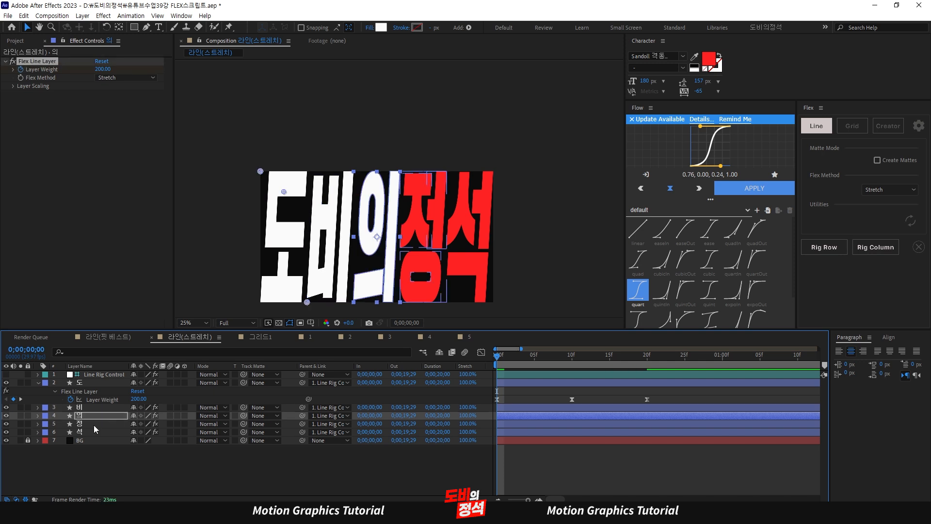
pyautogui.click(94, 425)
pyautogui.hotkey('ctrl', 'v')
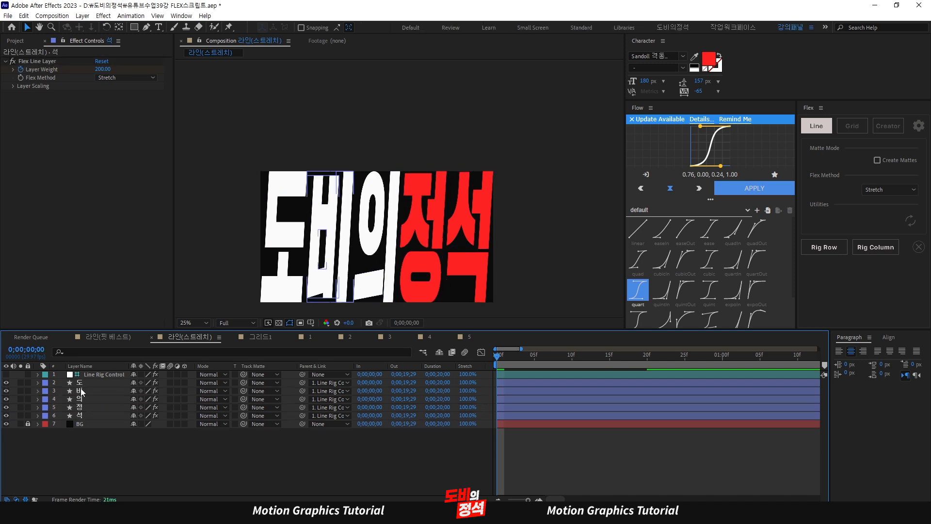
pyautogui.click(81, 389)
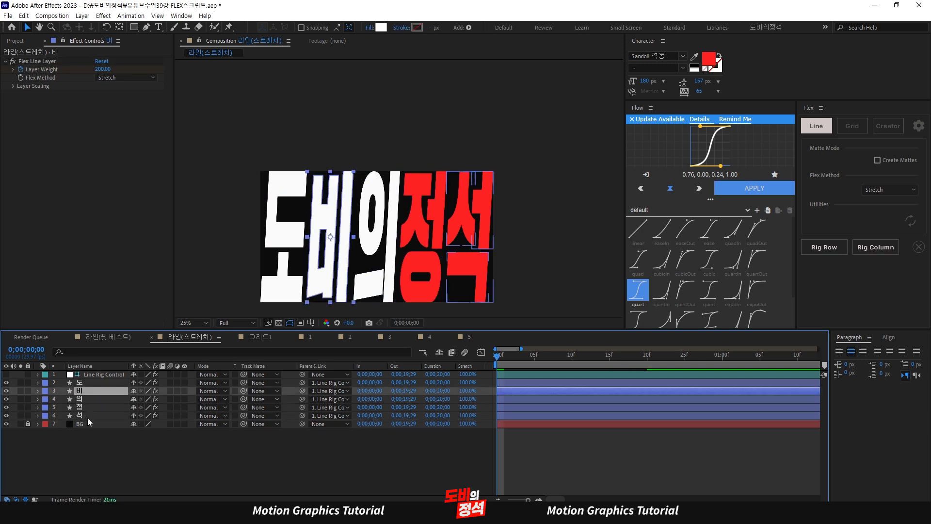
pyautogui.keyDown('shift'); pyautogui.click(95, 415); pyautogui.keyUp('shift')
pyautogui.press('u')
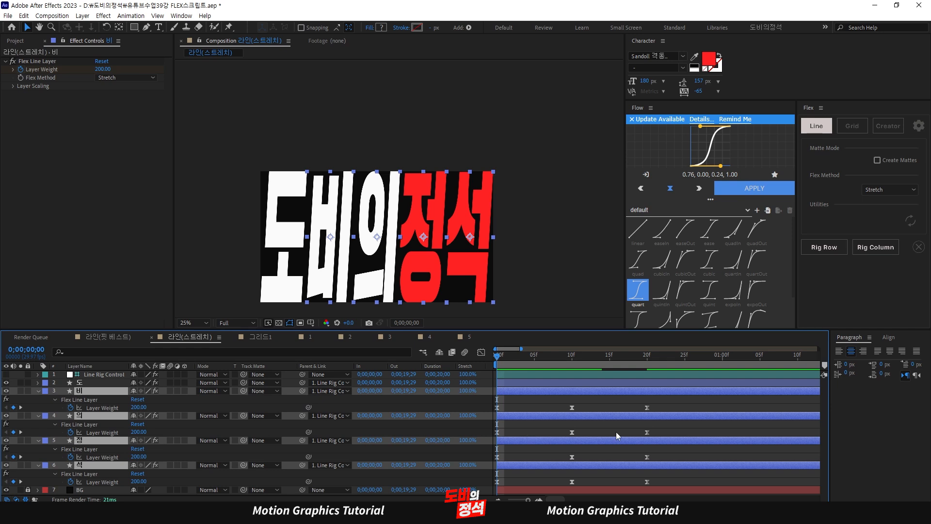
# Step: Delay the Layer Weight keyframes of 비 by 10 frames, 의 by 20 frames and 정 by 30 frames
pyautogui.moveTo(672, 402); pyautogui.dragTo(484, 420)
pyautogui.hotkey('alt', 'shift', 'Right')
pyautogui.moveTo(697, 425); pyautogui.dragTo(480, 440)
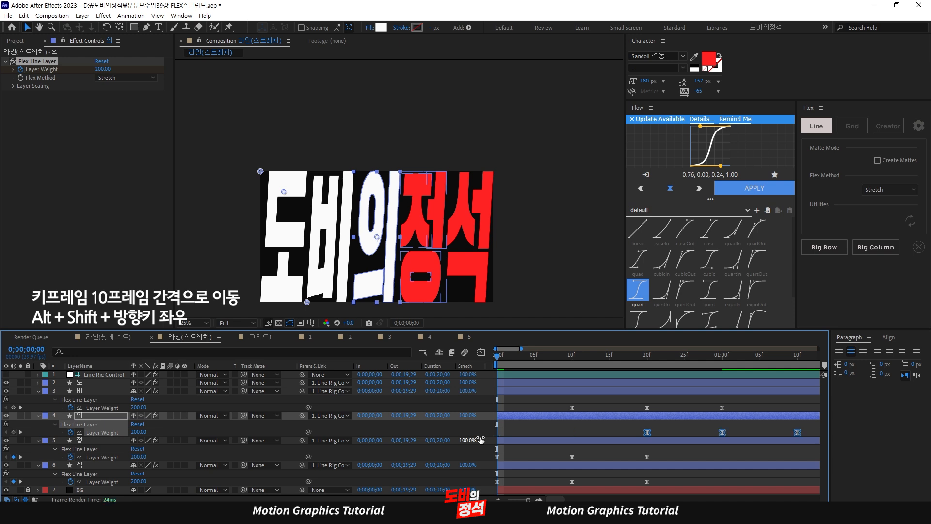
pyautogui.moveTo(670, 456); pyautogui.dragTo(494, 463)
pyautogui.hotkey('alt', 'shift', 'Right')
# Step: Delay the 석 letter's Layer Weight keyframes by 40 frames and preview the staggered stretch animation
pyautogui.moveTo(671, 477); pyautogui.dragTo(461, 496)
pyautogui.scroll(-1, 691, 449)
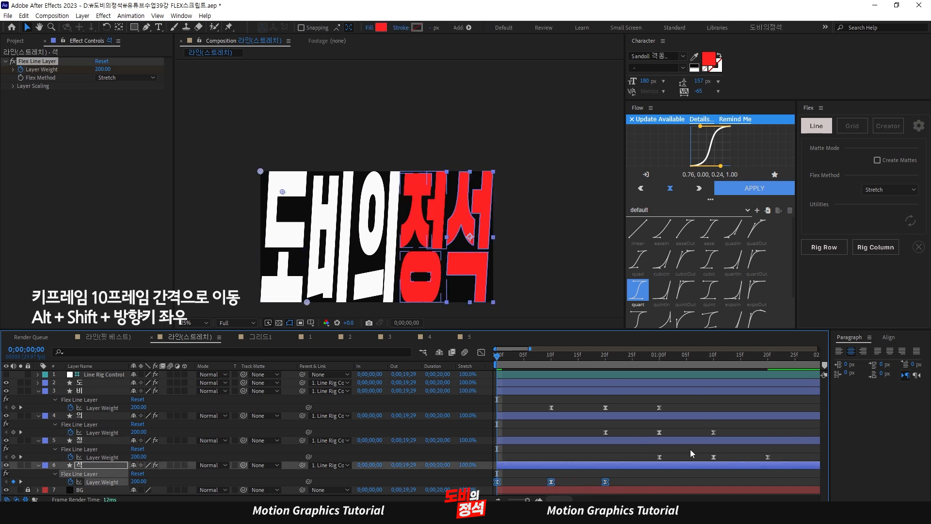
pyautogui.hotkey('alt', 'shift', 'Right')
pyautogui.hotkey('alt', 'shift', 'Right')
pyautogui.hotkey('alt', 'shift', 'Right')
pyautogui.hotkey('alt', 'shift', 'Right')
pyautogui.press('space')
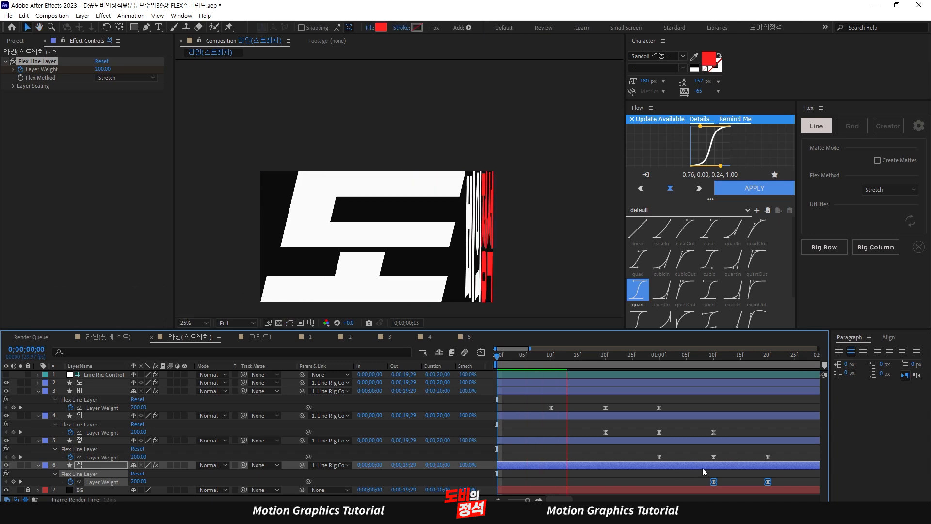
pyautogui.press('space')
# Step: Try changing the Gutter between the animated letters on the Line Rig Control layer
pyautogui.press('-')
pyautogui.press('-')
pyautogui.moveTo(649, 357); pyautogui.dragTo(254, 383)
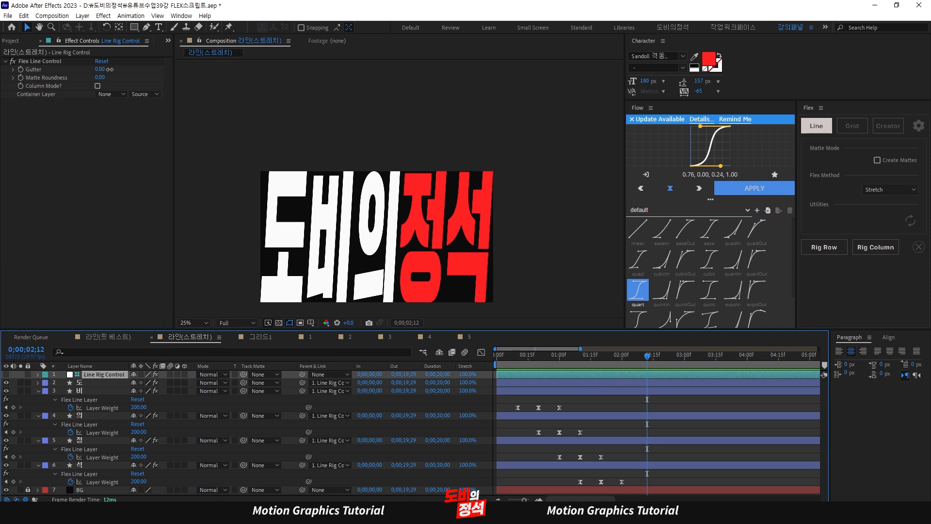
pyautogui.moveTo(109, 69); pyautogui.dragTo(49, 85)
pyautogui.hotkey('ctrl', 'z')
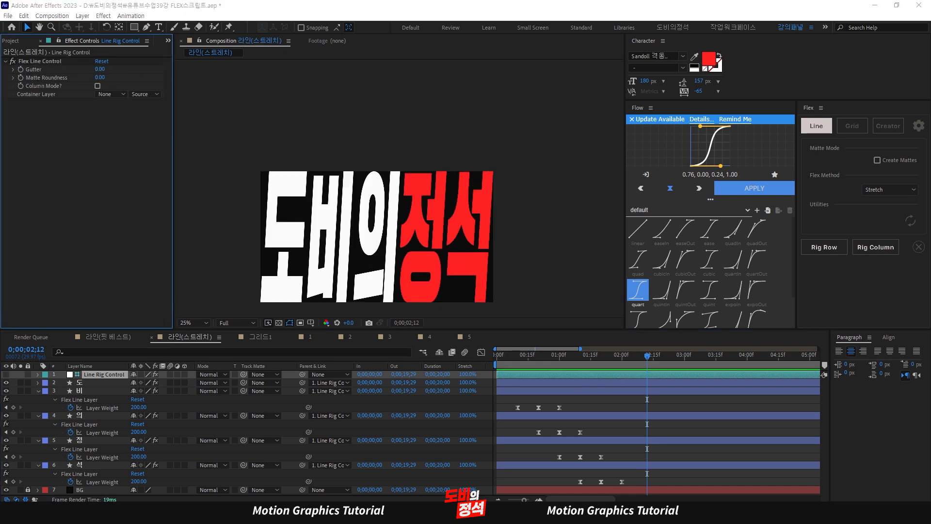
pyautogui.moveTo(136, 95)
pyautogui.mouseDown()
pyautogui.moveTo(89, 92)
pyautogui.moveTo(113, 60)
pyautogui.moveTo(122, 90)
pyautogui.mouseUp()
pyautogui.moveTo(173, 75); pyautogui.dragTo(119, 100)
pyautogui.moveTo(141, 70); pyautogui.dragTo(161, 121)
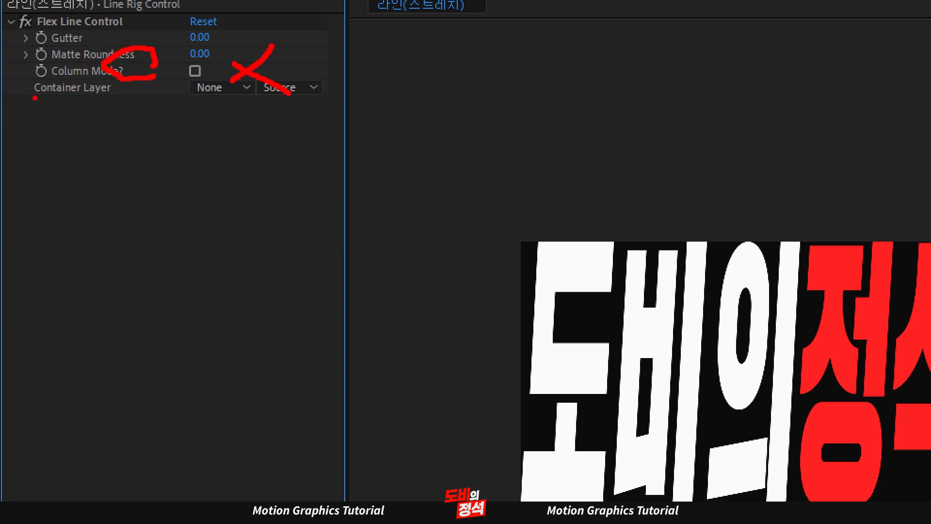
pyautogui.moveTo(35, 98); pyautogui.dragTo(140, 98)
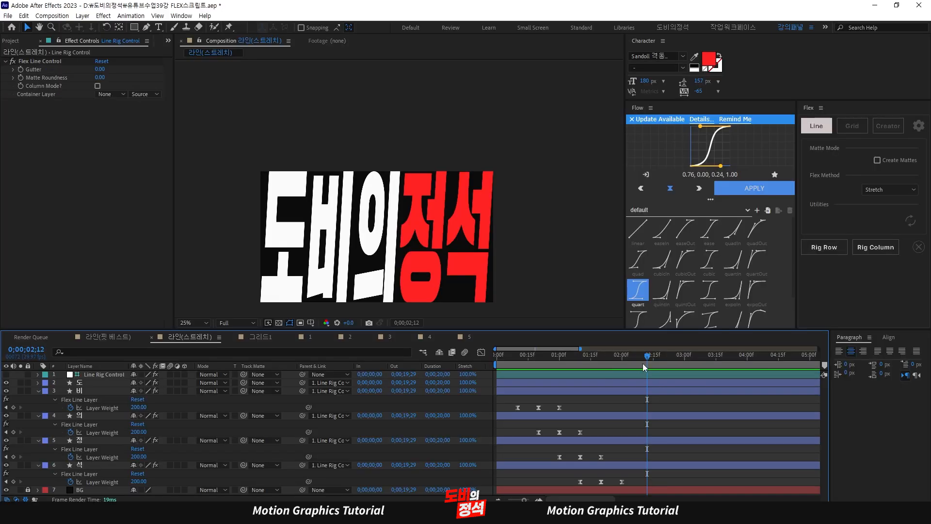
# Step: Draw a wide rectangle as a new shape layer over the title and centre it in the composition
pyautogui.moveTo(642, 362)
pyautogui.mouseDown()
pyautogui.moveTo(606, 366)
pyautogui.moveTo(627, 365)
pyautogui.mouseUp()
pyautogui.click(136, 28)
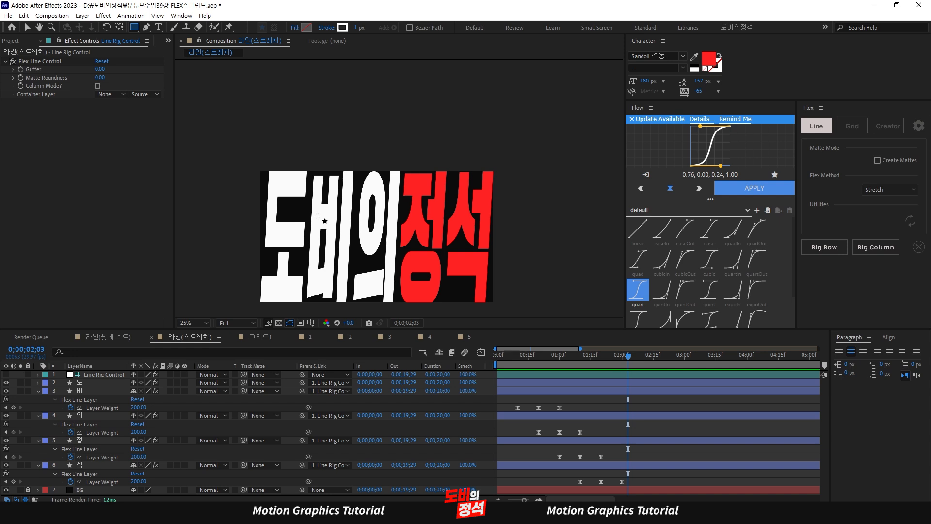
pyautogui.moveTo(318, 217)
pyautogui.mouseDown()
pyautogui.moveTo(365, 240)
pyautogui.moveTo(457, 258)
pyautogui.mouseUp()
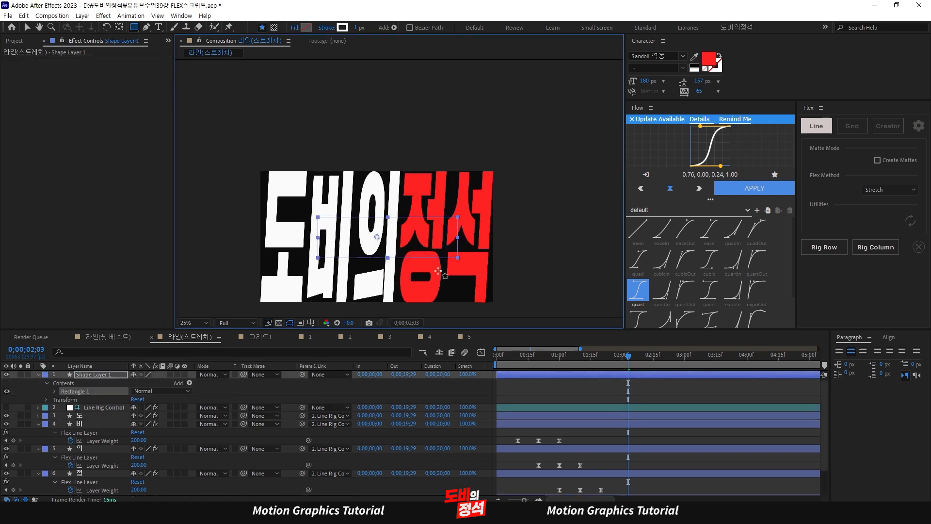
pyautogui.hotkey('ctrl', 'Home')
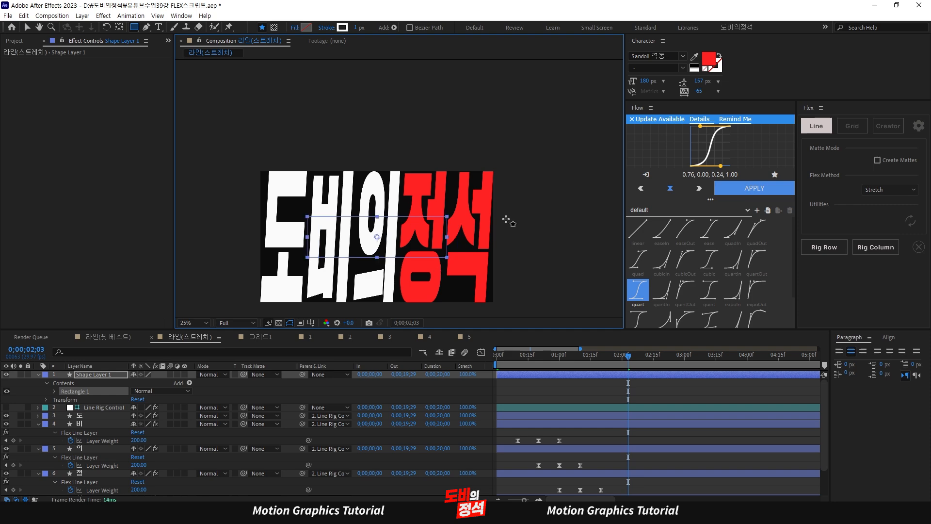
# Step: Set the Container Layer of the Line Rig Control's Flex Line Control effect to Shape Layer 1
pyautogui.click(590, 406)
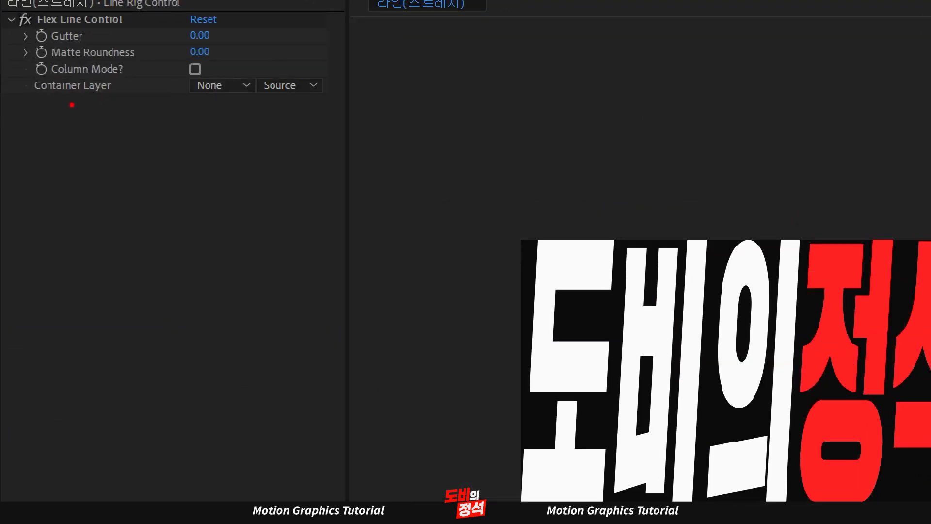
pyautogui.moveTo(39, 102); pyautogui.dragTo(117, 104)
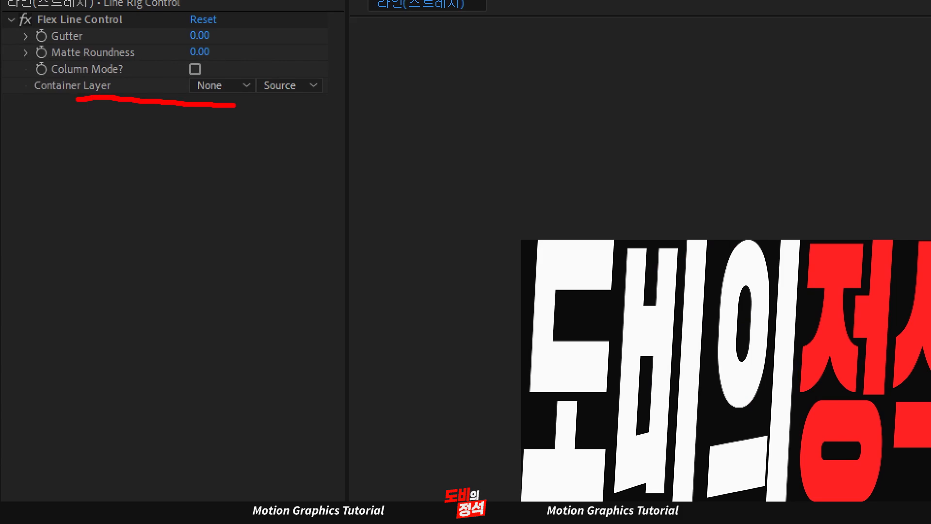
pyautogui.click(112, 95)
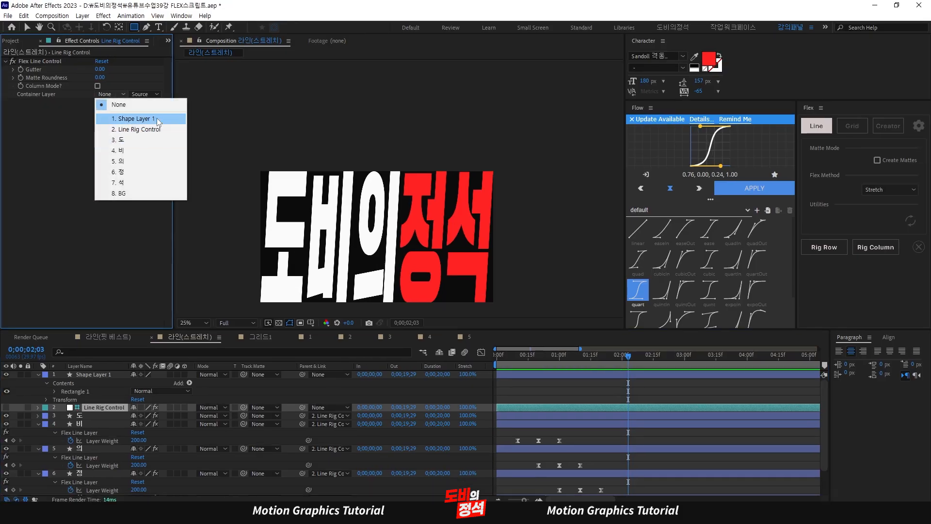
pyautogui.click(156, 118)
# Step: Resize Shape Layer 1 by its corner in the composition and preview the title animation inside the container
pyautogui.click(609, 405)
pyautogui.click(613, 375)
pyautogui.moveTo(624, 357); pyautogui.dragTo(495, 374)
pyautogui.click(627, 387)
pyautogui.press('space')
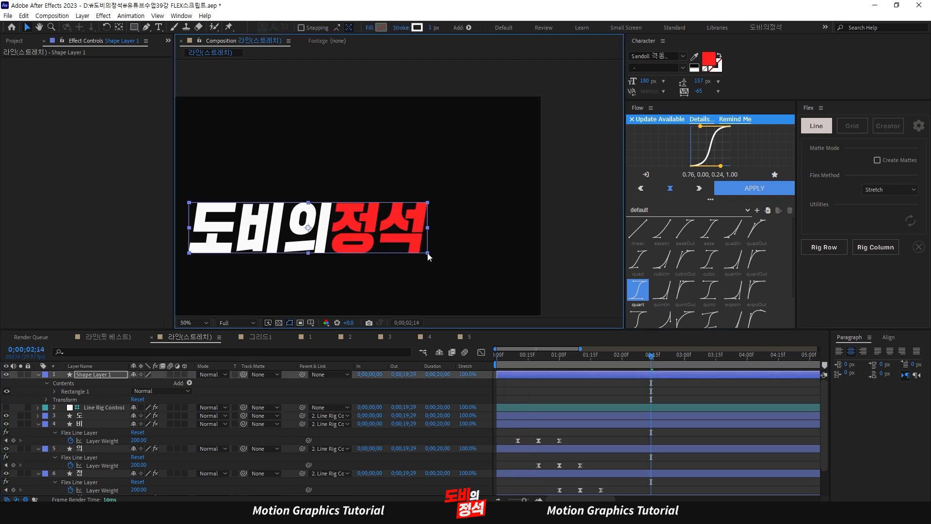
pyautogui.moveTo(428, 254); pyautogui.dragTo(423, 252)
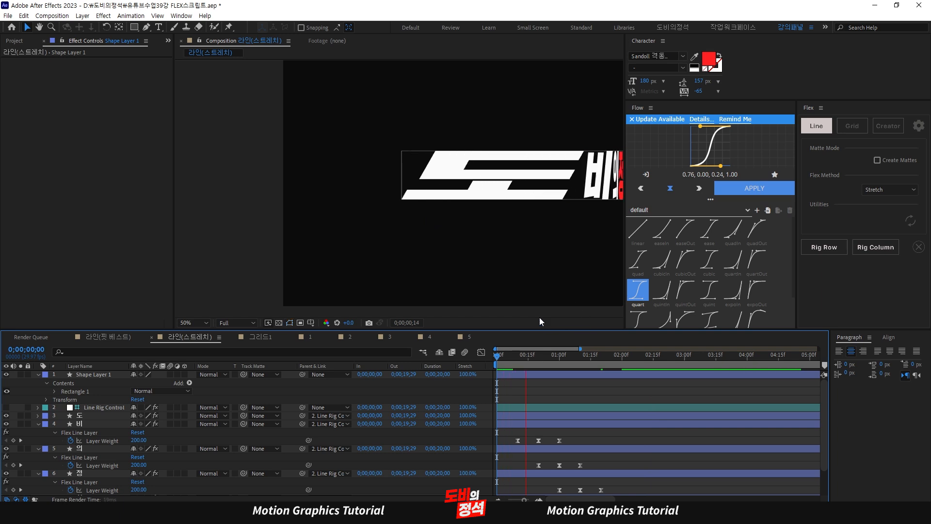
pyautogui.scroll(-1, 515, 234)
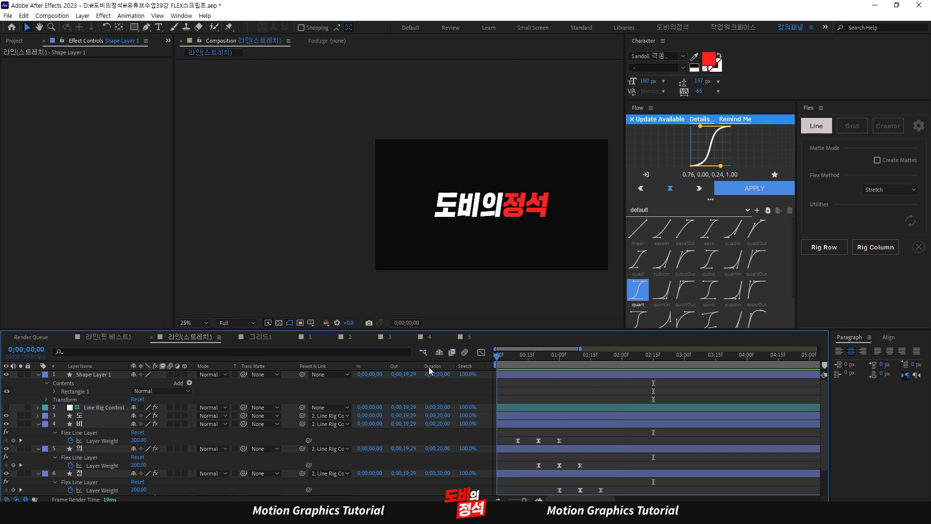
pyautogui.press('space')
# Step: Add a Scale keyframe to Shape Layer 1 at the first frame
pyautogui.click(535, 376)
pyautogui.click(54, 391)
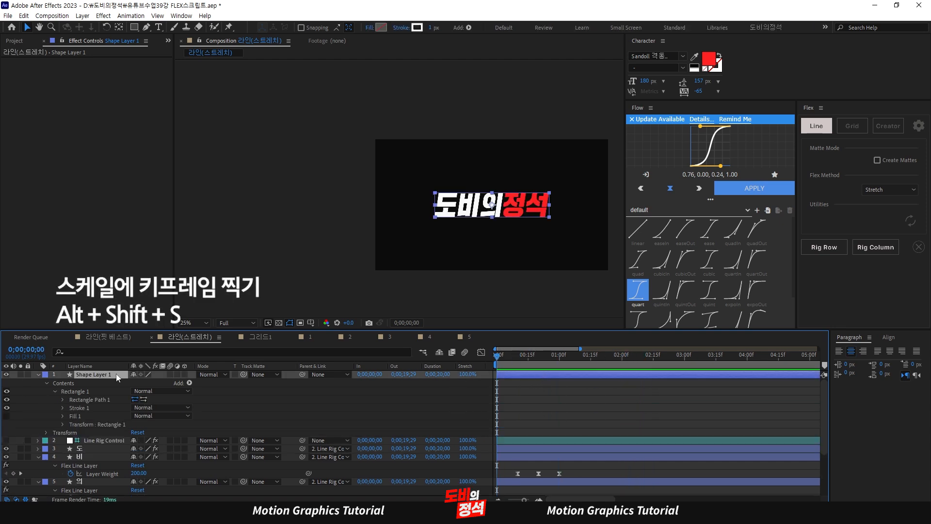
pyautogui.hotkey('alt', 'shift', 's')
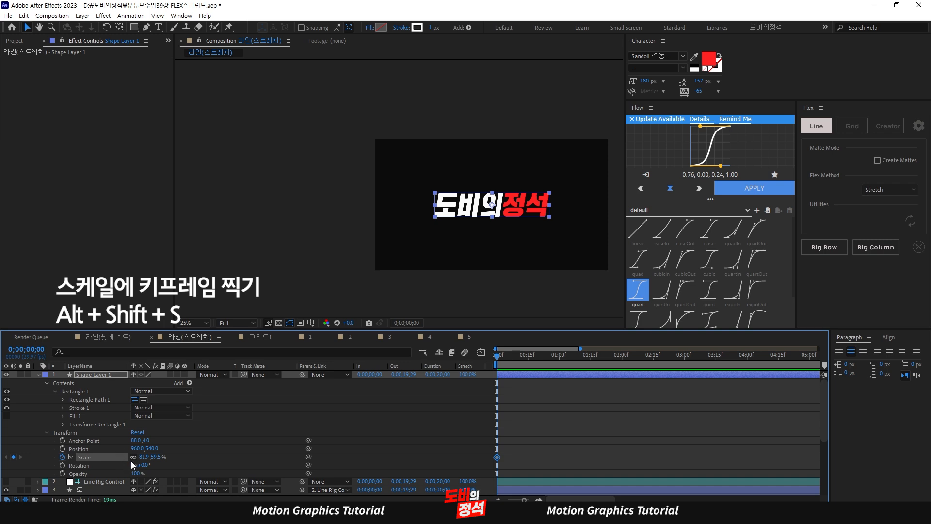
# Step: Move the Scale keyframe of Shape Layer 1 forward to 2 seconds
pyautogui.moveTo(519, 450); pyautogui.dragTo(494, 467)
pyautogui.scroll(-1, 631, 425)
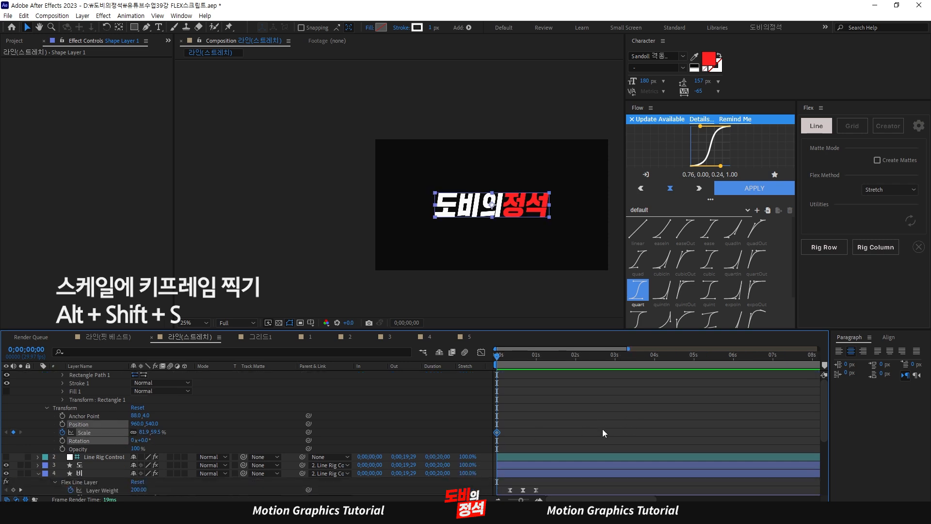
pyautogui.scroll(-2, 605, 427)
pyautogui.scroll(2, 610, 420)
pyautogui.hotkey('alt', 'shift', 'Right')
pyautogui.hotkey('alt', 'shift', 'Right')
pyautogui.hotkey('alt', 'shift', 'Right')
pyautogui.hotkey('alt', 'shift', 'Right')
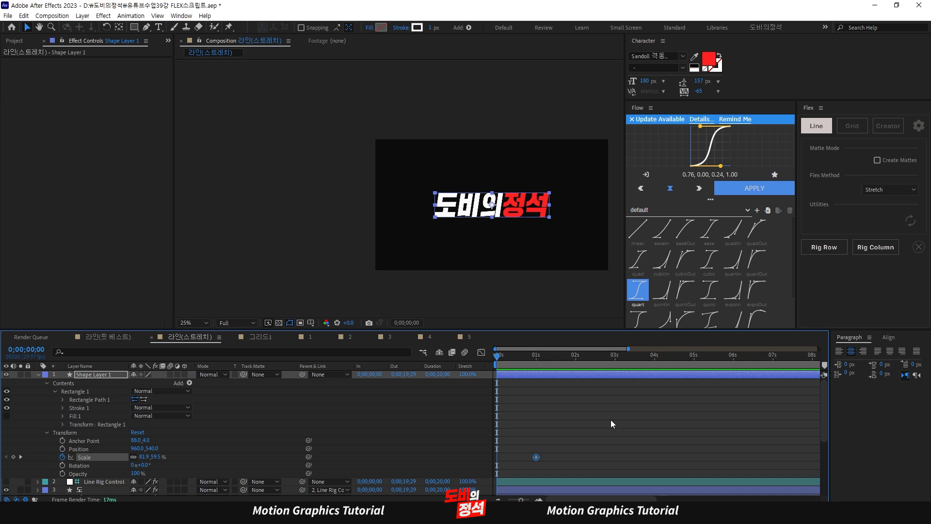
pyautogui.hotkey('alt', 'shift', 'Right')
pyautogui.hotkey('alt', 'shift', 'Right')
pyautogui.press(';')
pyautogui.press('-')
pyautogui.press('-')
pyautogui.press('-')
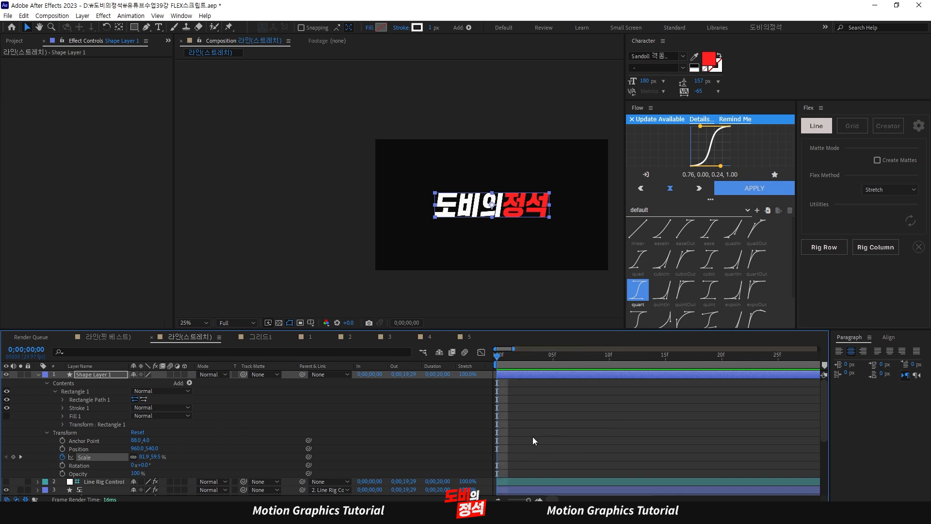
# Step: Set Shape Layer 1's Scale to 0% at the first frame and unlink its proportions
pyautogui.click(144, 457)
pyautogui.write('0')
pyautogui.press('Return')
pyautogui.click(155, 457)
# Step: Set Shape Layer 1's Scale to 60% wide and 45% high at frame 10
pyautogui.hotkey('shift', 'pagedown')
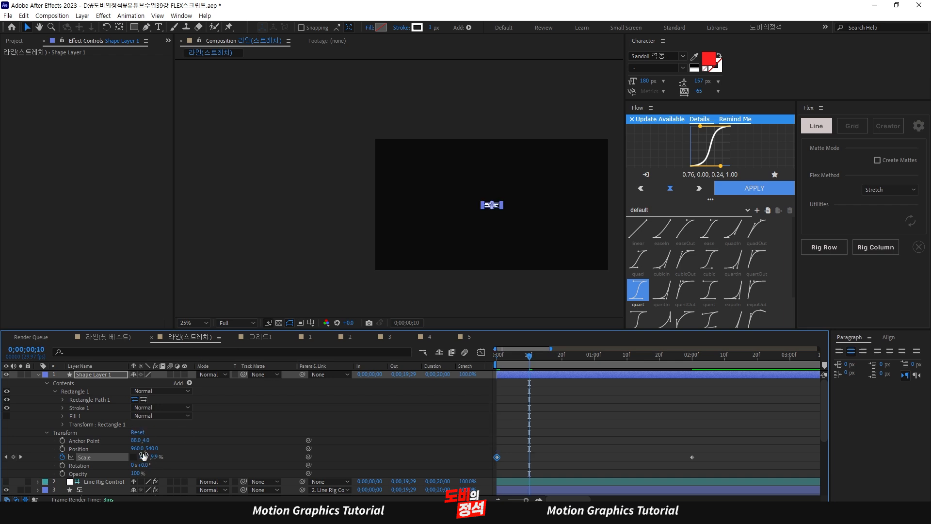
pyautogui.click(144, 456)
pyautogui.write('60')
pyautogui.click(165, 458)
pyautogui.write('45')
pyautogui.press('Return')
# Step: Set Shape Layer 1's horizontal Scale to 45% at frame 20
pyautogui.hotkey('shift', 'pagedown')
pyautogui.click(146, 456)
pyautogui.write('45')
pyautogui.press('Return')
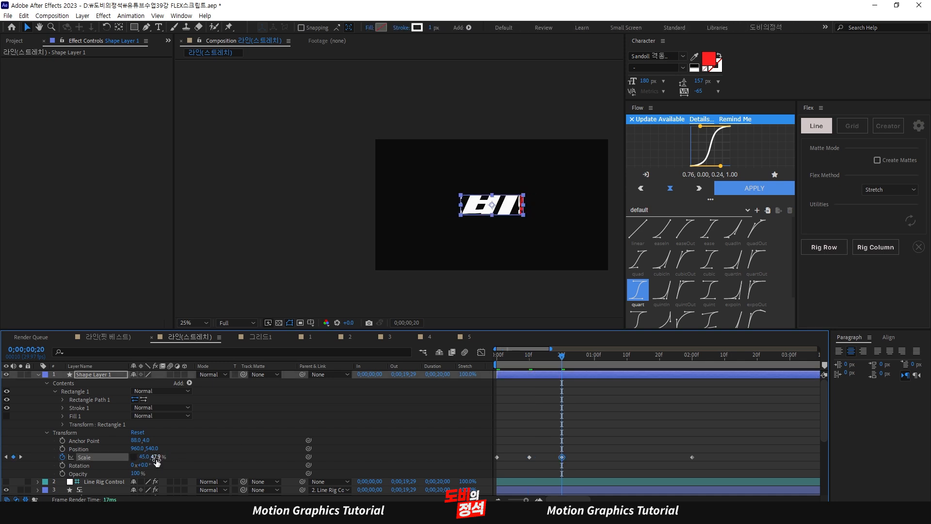
# Step: Set Shape Layer 1's Scale to 85% wide and 30% high at 1 second
pyautogui.hotkey('shift', 'pagedown')
pyautogui.click(144, 457)
pyautogui.write('85')
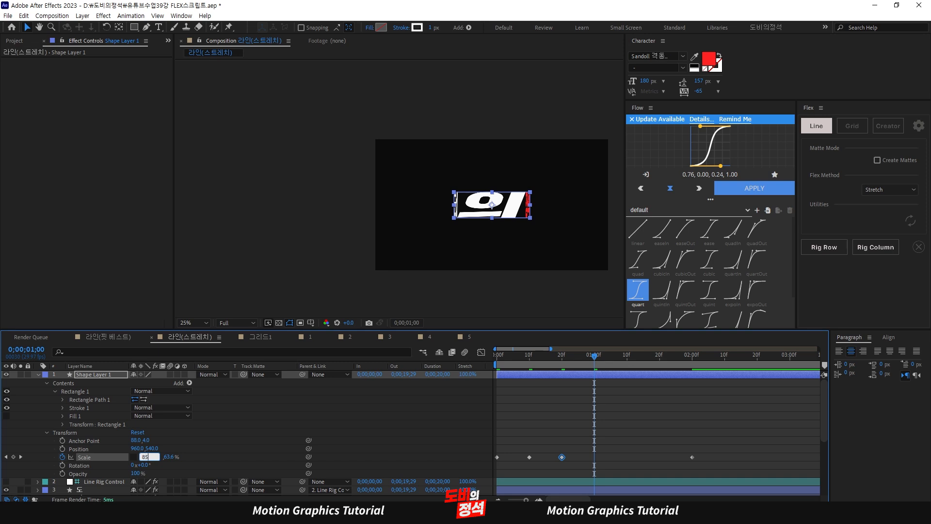
pyautogui.press('Tab')
pyautogui.write('30')
pyautogui.press('Return')
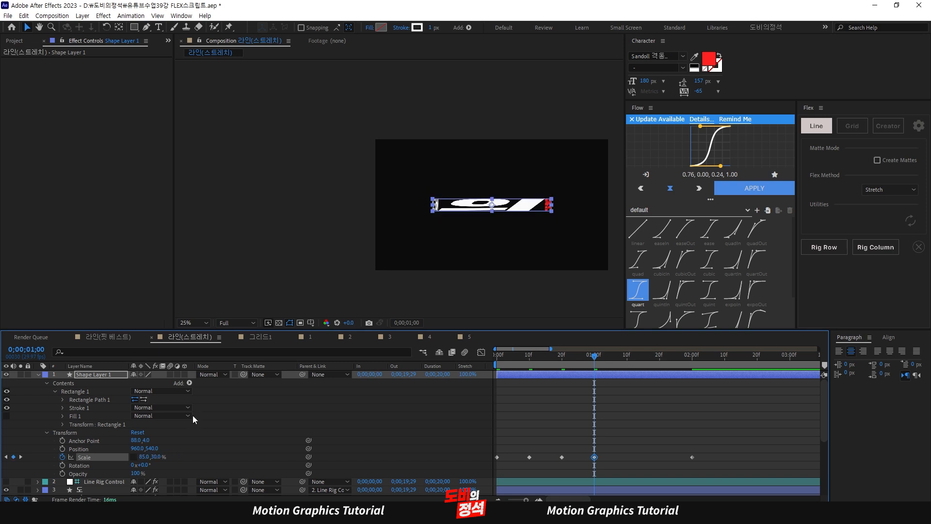
# Step: Set Shape Layer 1's Scale to 55% wide and 85% high 10 frames after the 1-second keyframe
pyautogui.hotkey('shift', 'pagedown')
pyautogui.click(144, 456)
pyautogui.write('55')
pyautogui.press('Tab')
pyautogui.write('85')
pyautogui.press('Return')
# Step: Set Shape Layer 1's Scale to 45% wide and 65% high at 20 frames past 1 second and preview the animation
pyautogui.hotkey('shift', 'pagedown')
pyautogui.click(144, 457)
pyautogui.write('45')
pyautogui.press('Tab')
pyautogui.write('65')
pyautogui.press('Return')
pyautogui.press('space')
# Step: Set the incoming velocity to 99 percent/sec and influence to 99% for all Shape Layer 1 Scale keyframes
pyautogui.moveTo(764, 435); pyautogui.dragTo(456, 467)
pyautogui.hotkey('ctrl', 'shift', 'k')
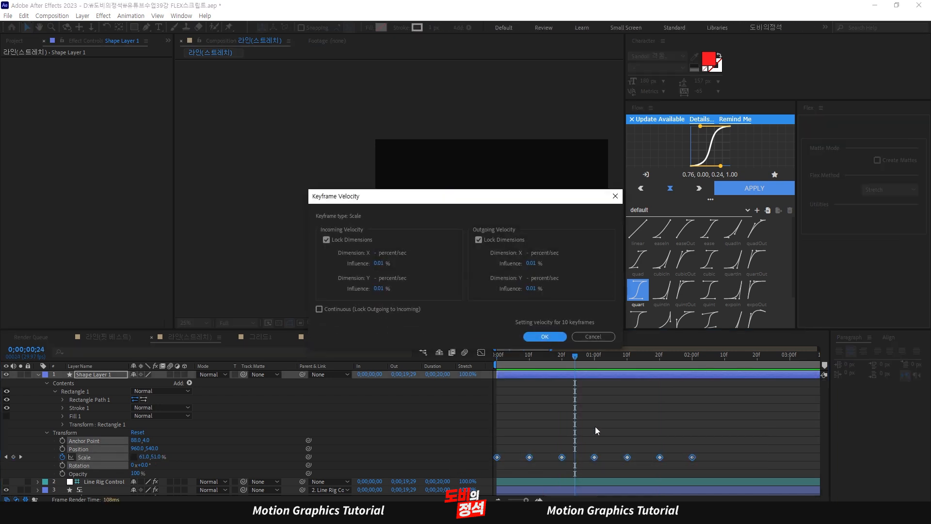
pyautogui.click(378, 264)
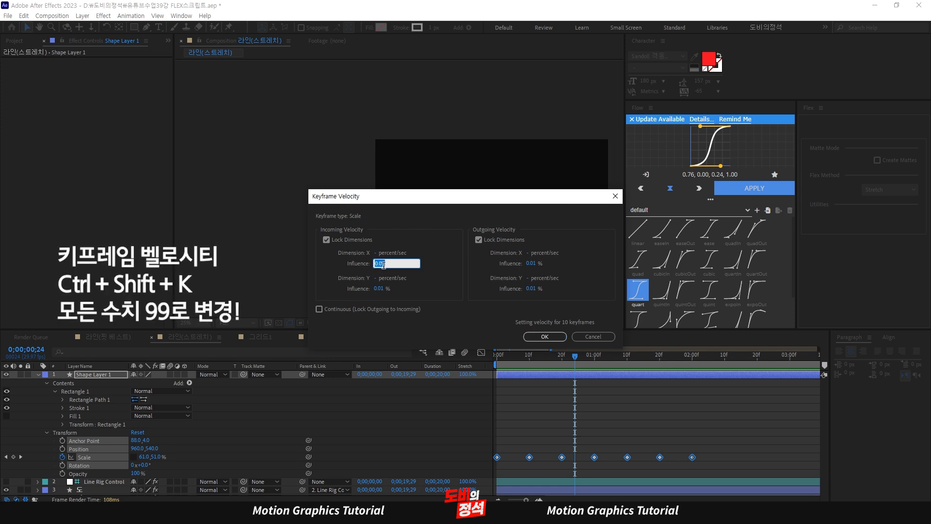
pyautogui.click(378, 252)
pyautogui.write('99')
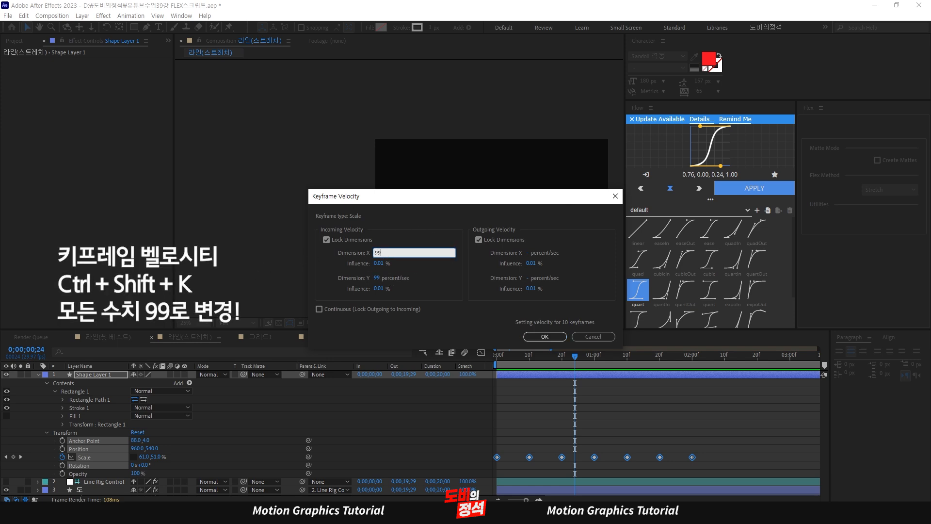
pyautogui.press('Tab')
pyautogui.write('99')
pyautogui.press('Tab')
pyautogui.write('99')
pyautogui.press('Tab')
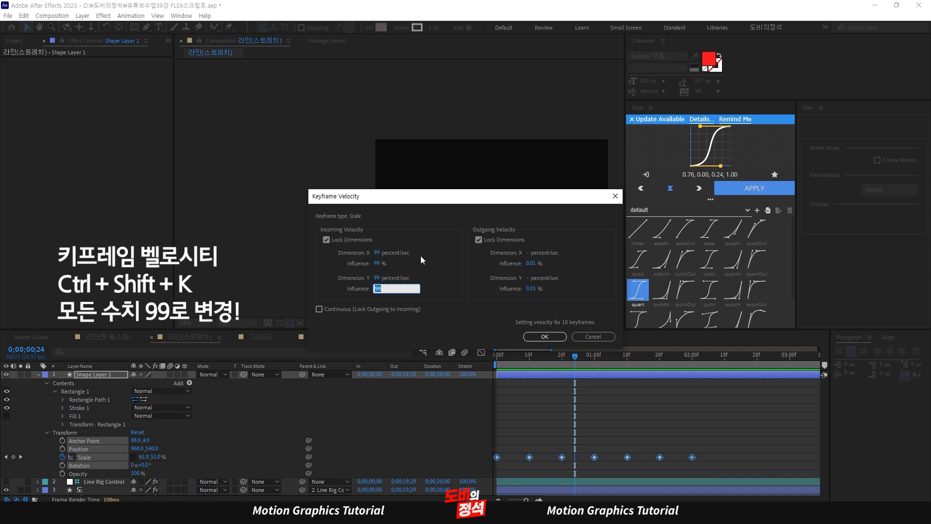
# Step: Set the same keyframes' outgoing velocity to 99 percent/sec and influence to 99%, and preview from the start
pyautogui.press('Tab')
pyautogui.write('99')
pyautogui.press('Tab')
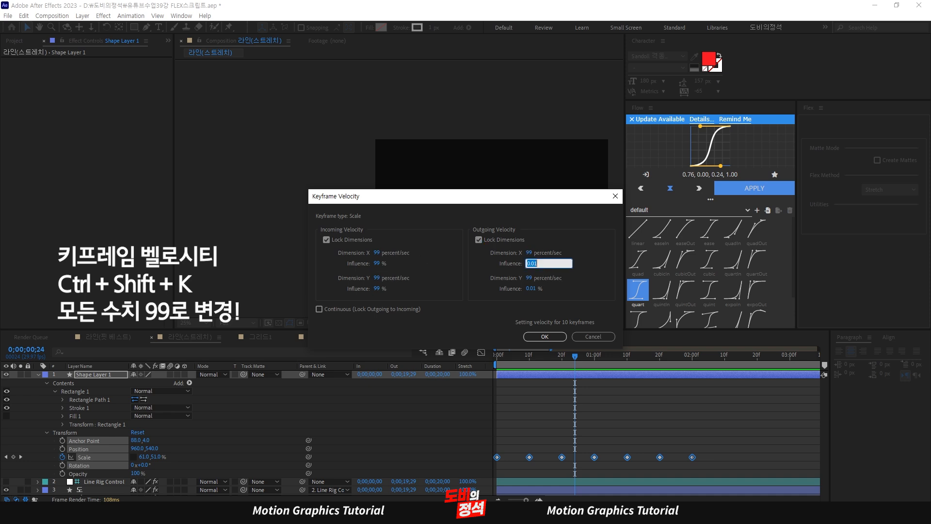
pyautogui.write('99')
pyautogui.press('Tab')
pyautogui.press('Return')
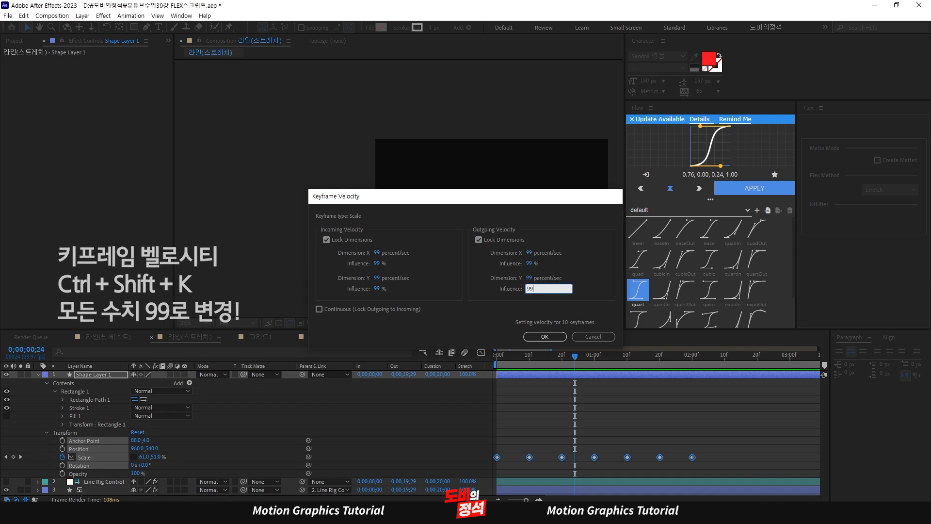
pyautogui.press('Home')
pyautogui.press('space')
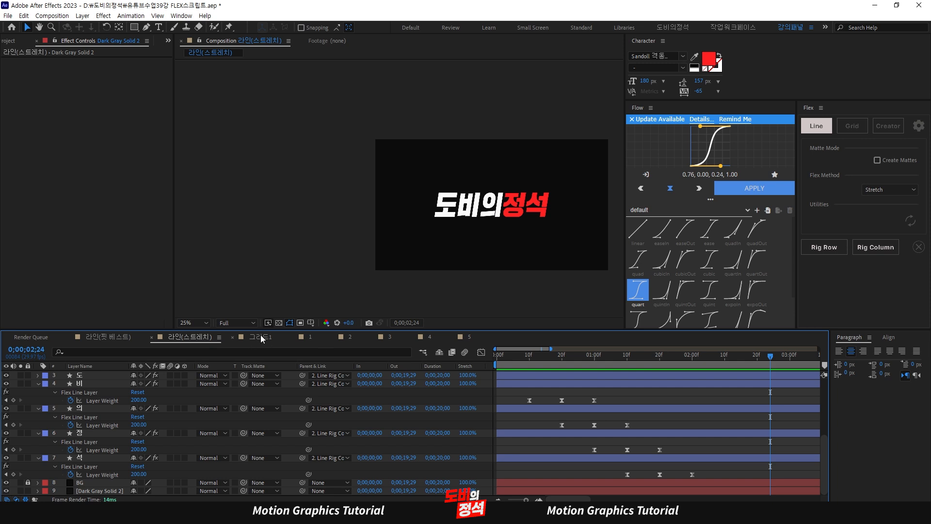
# Step: Open the 그리드1 composition and show the start of its timeline
pyautogui.click(262, 337)
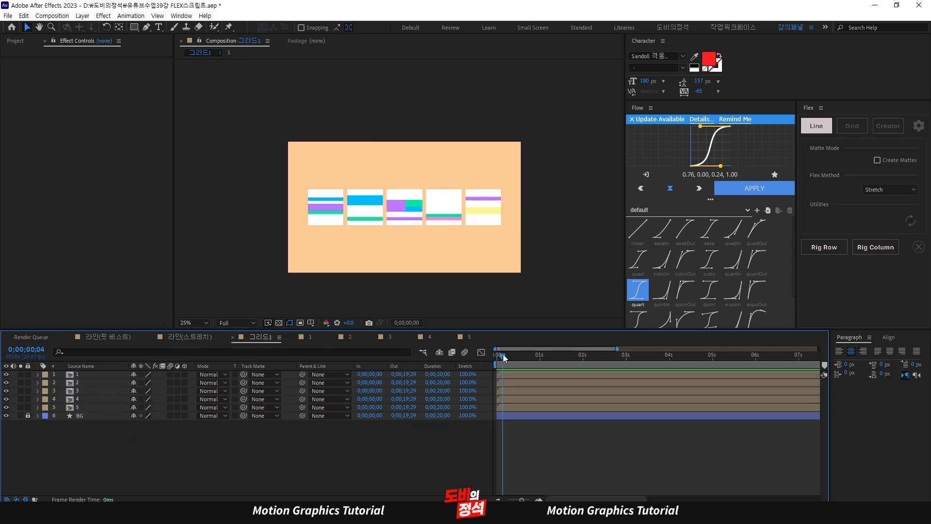
pyautogui.hscroll(5, 769, 477)
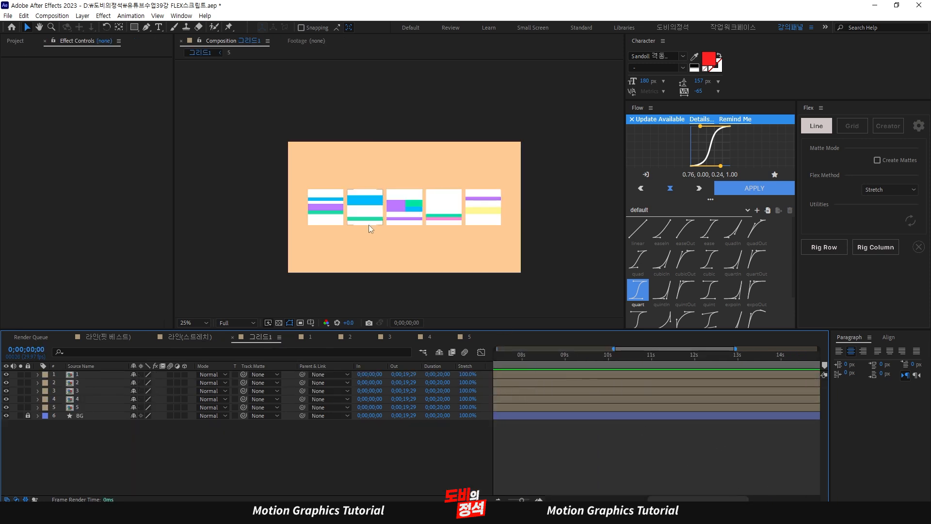
pyautogui.hscroll(-5, 465, 476)
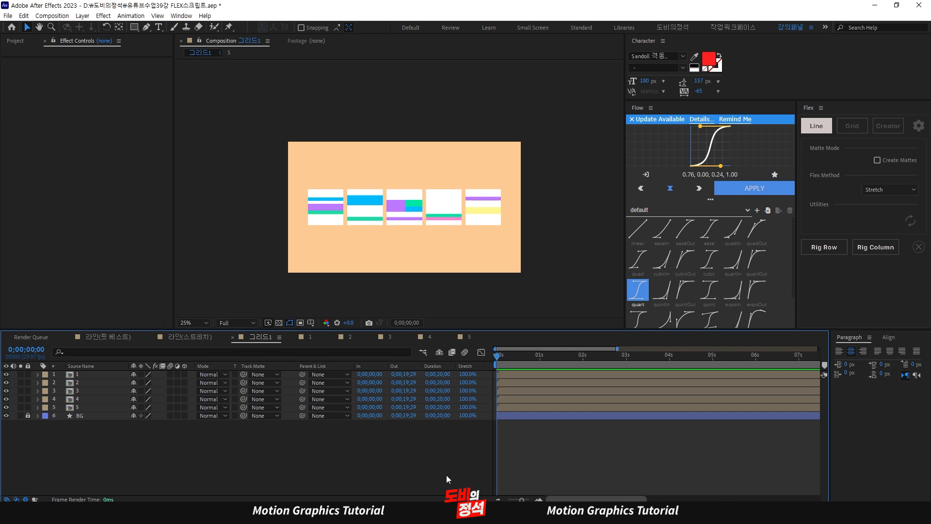
# Step: Rig layers 1 to 5 as a Flex Grid row using the Fit Best flex method
pyautogui.hotkey('ctrl', 'a')
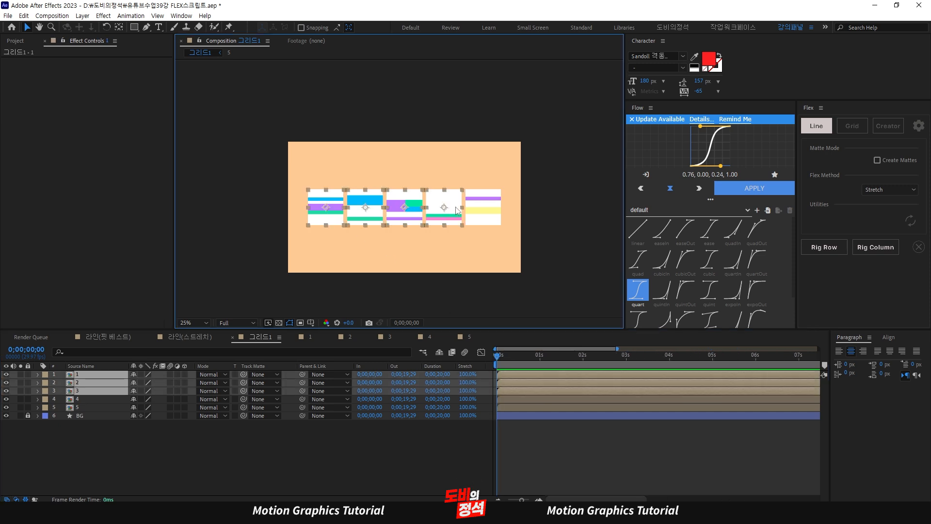
pyautogui.click(603, 459)
pyautogui.click(627, 376)
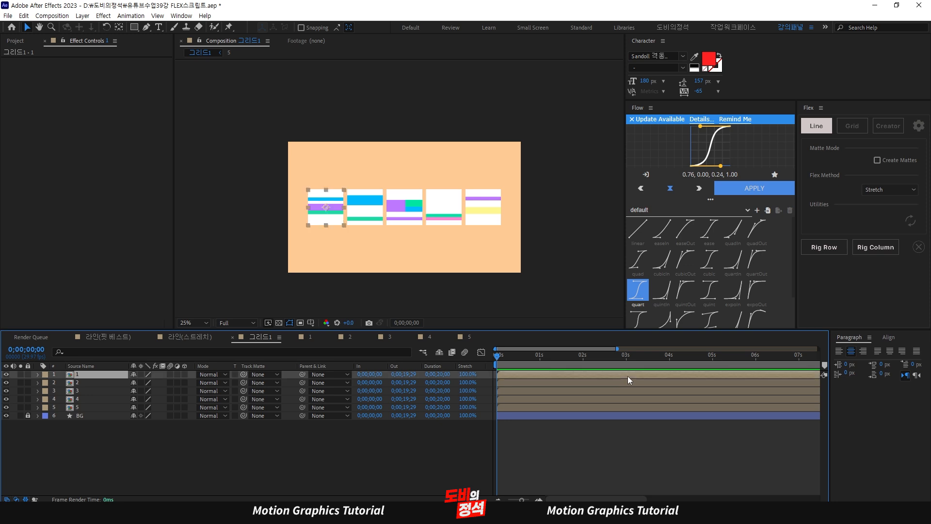
pyautogui.keyDown('shift'); pyautogui.click(648, 405); pyautogui.keyUp('shift')
pyautogui.click(852, 125)
pyautogui.click(895, 178)
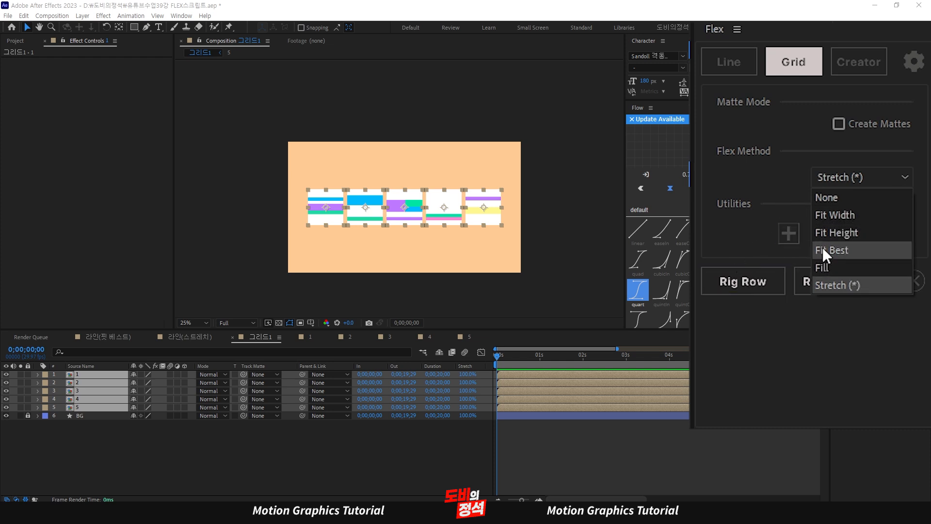
pyautogui.click(854, 257)
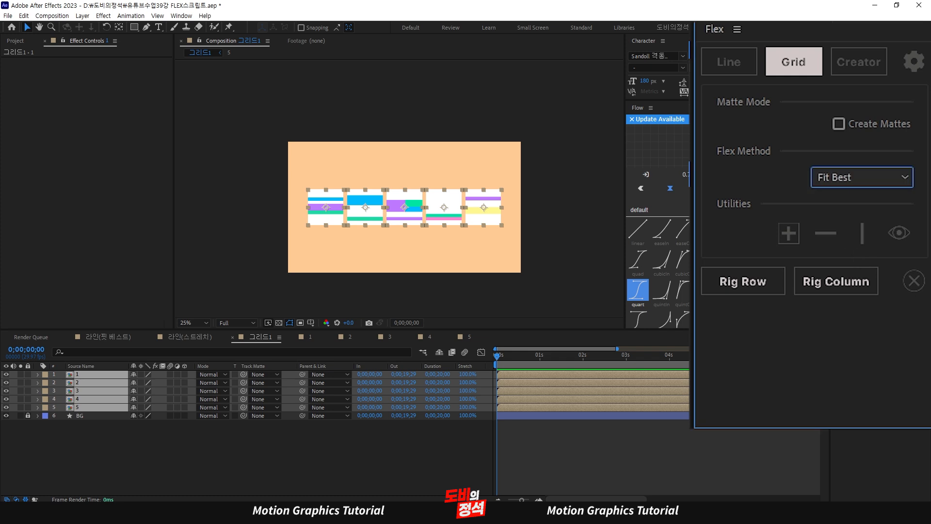
pyautogui.click(753, 287)
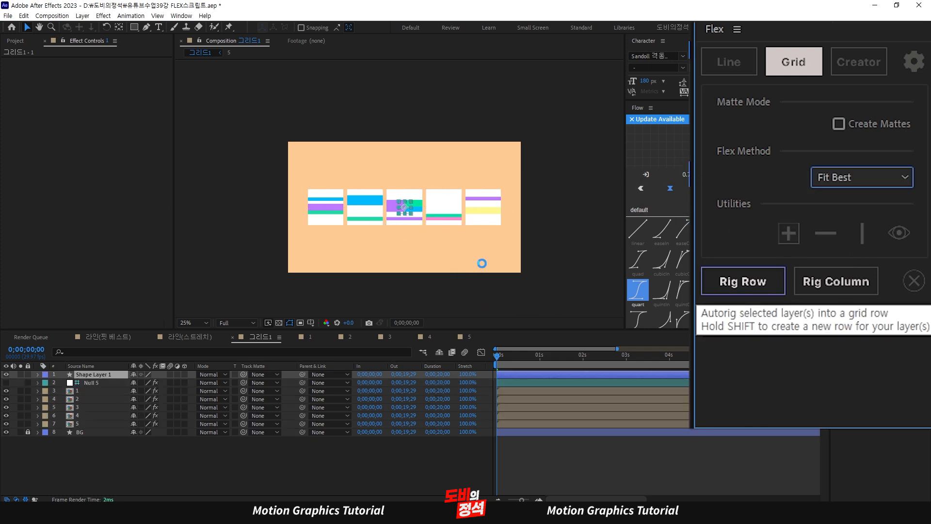
# Step: Try moving the upper grid row line up and the lower one down, undoing each move
pyautogui.click(556, 262)
pyautogui.moveTo(559, 189)
pyautogui.mouseDown()
pyautogui.moveTo(551, 131)
pyautogui.moveTo(560, 175)
pyautogui.mouseUp()
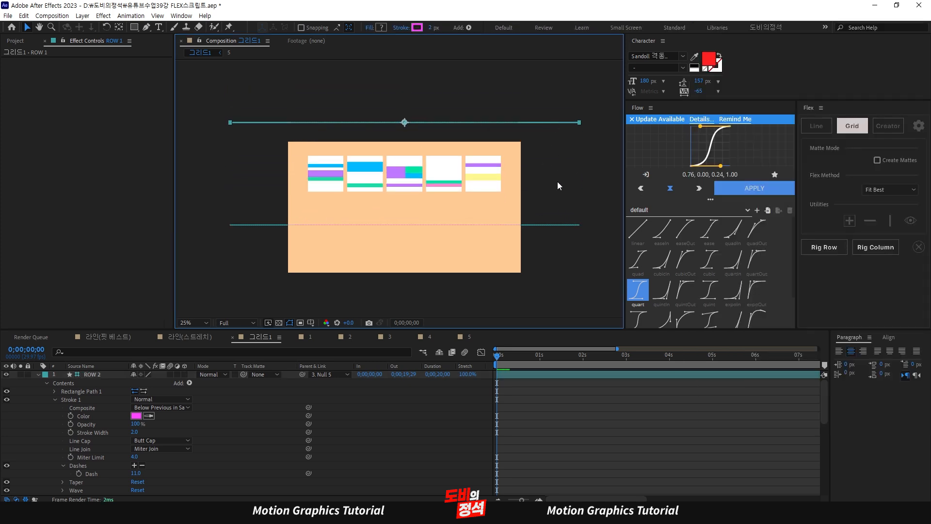
pyautogui.hotkey('ctrl', 'z')
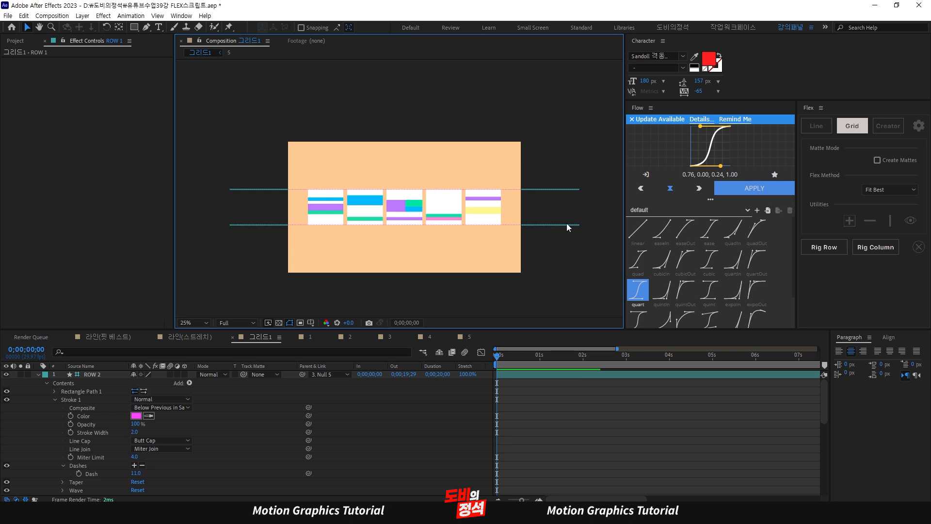
pyautogui.click(563, 226)
pyautogui.moveTo(566, 225); pyautogui.dragTo(561, 263)
pyautogui.hotkey('ctrl', 'z')
pyautogui.click(494, 215)
pyautogui.keyDown('shift'); pyautogui.click(444, 214); pyautogui.keyUp('shift')
pyautogui.keyDown('shift'); pyautogui.click(405, 214); pyautogui.keyUp('shift')
pyautogui.keyDown('shift'); pyautogui.click(366, 214); pyautogui.keyUp('shift')
pyautogui.keyDown('shift'); pyautogui.click(330, 216); pyautogui.keyUp('shift')
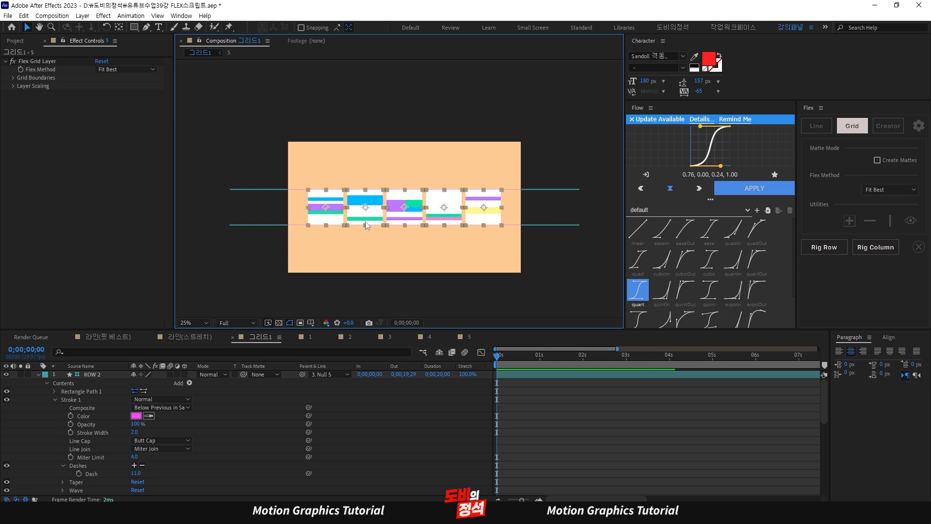
pyautogui.click(528, 248)
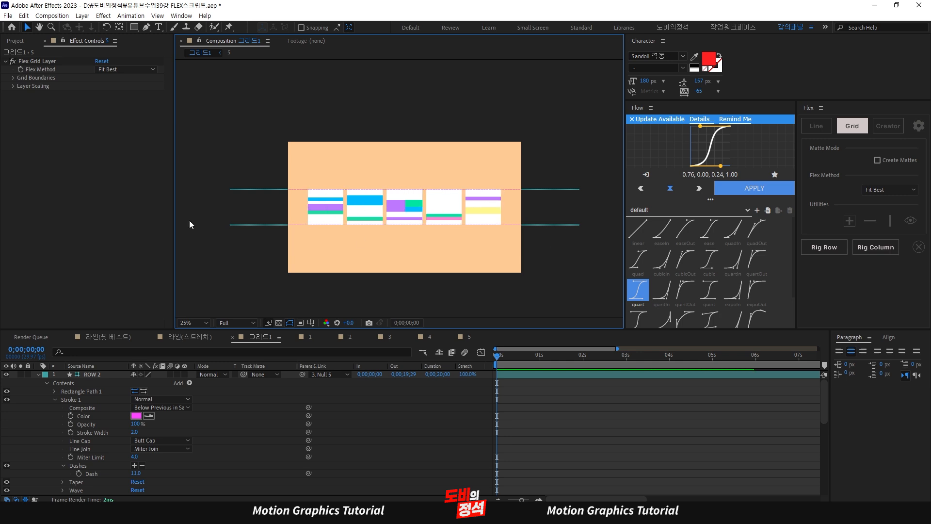
# Step: Rig each of the five boxes individually as a Flex Grid column, working from the first box to the fifth
pyautogui.click(330, 216)
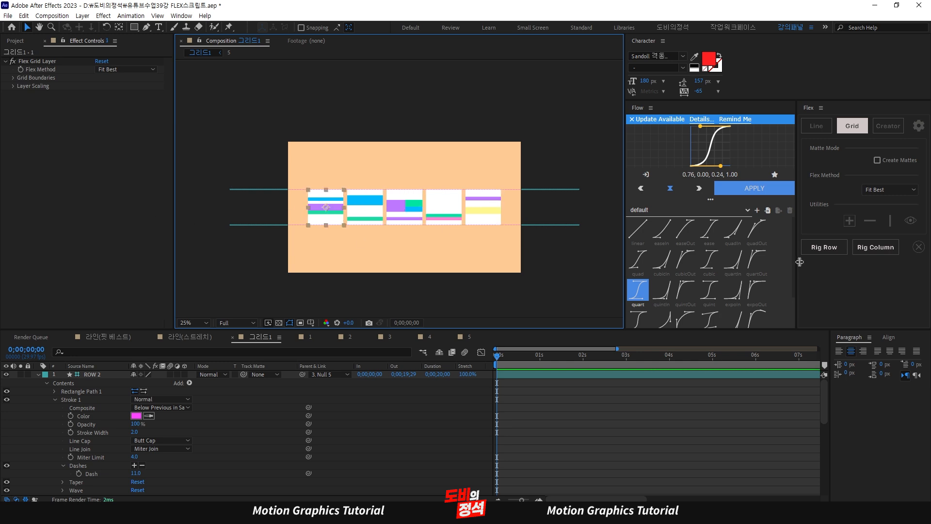
pyautogui.click(873, 252)
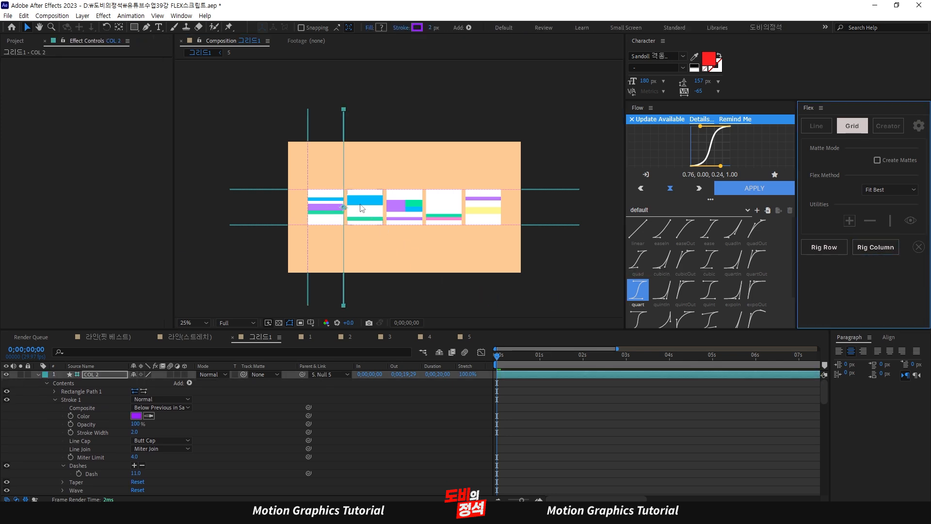
pyautogui.click(887, 245)
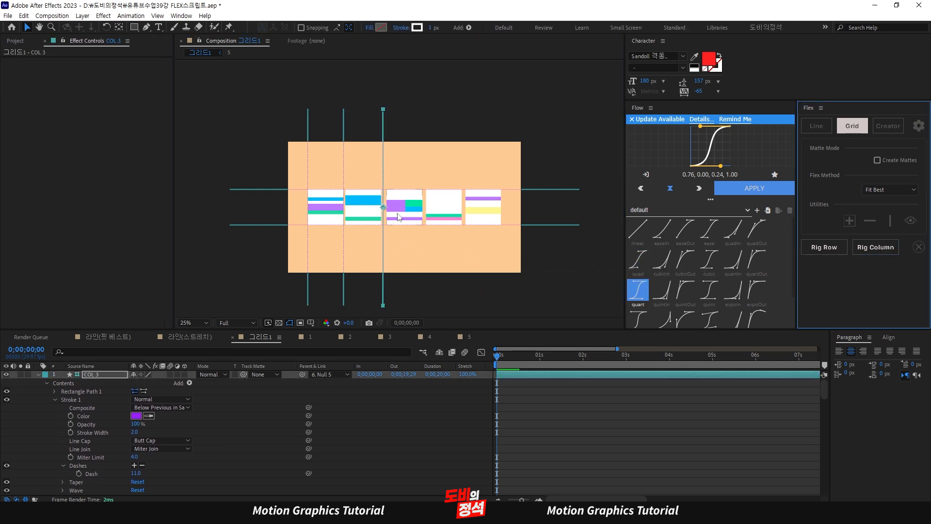
pyautogui.click(875, 251)
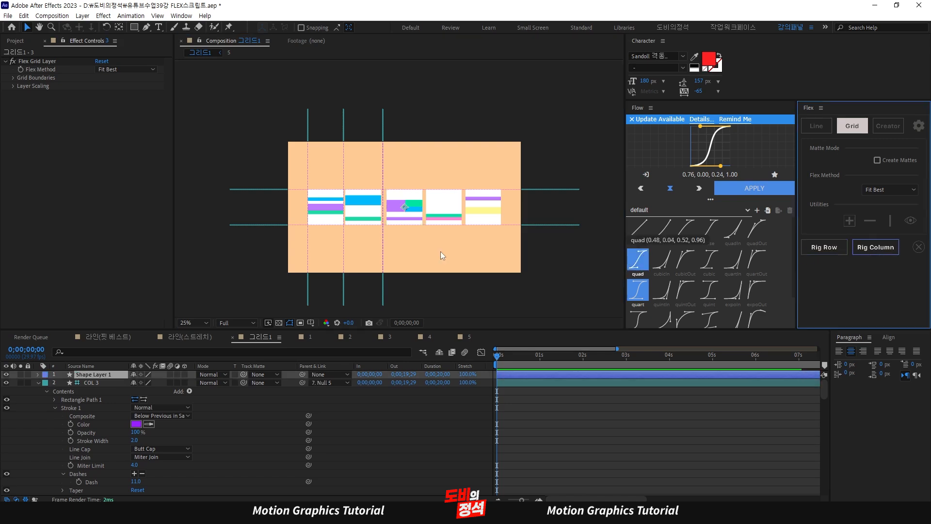
pyautogui.click(447, 217)
pyautogui.click(874, 247)
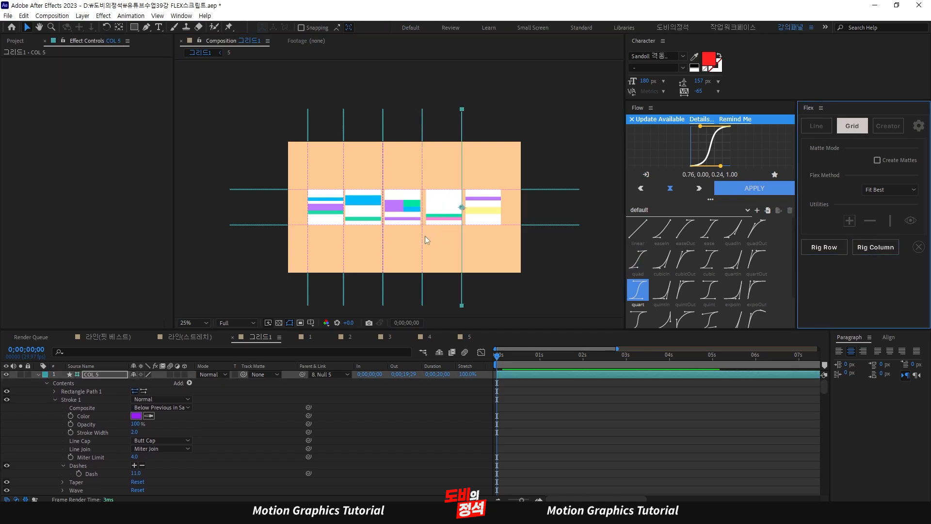
pyautogui.click(480, 219)
pyautogui.click(875, 247)
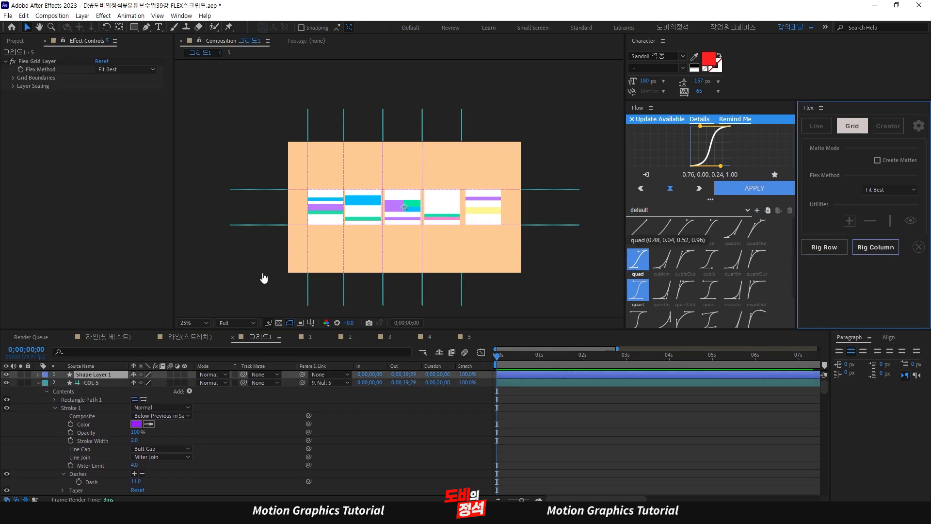
pyautogui.click(515, 277)
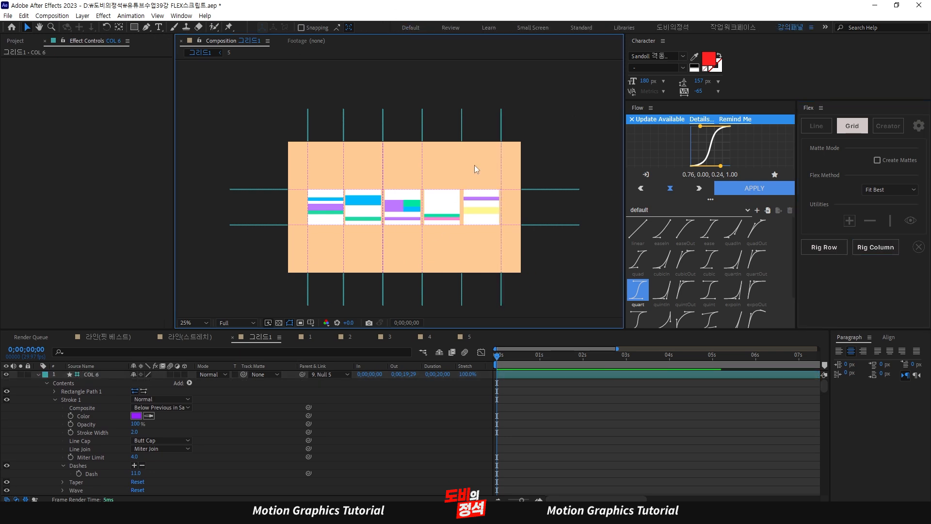
# Step: Try moving the right-hand column lines and the three left-hand column lines outward, undoing each move
pyautogui.moveTo(556, 105); pyautogui.dragTo(401, 144)
pyautogui.moveTo(502, 121); pyautogui.dragTo(531, 132)
pyautogui.hotkey('ctrl', 'z')
pyautogui.moveTo(405, 113); pyautogui.dragTo(301, 125)
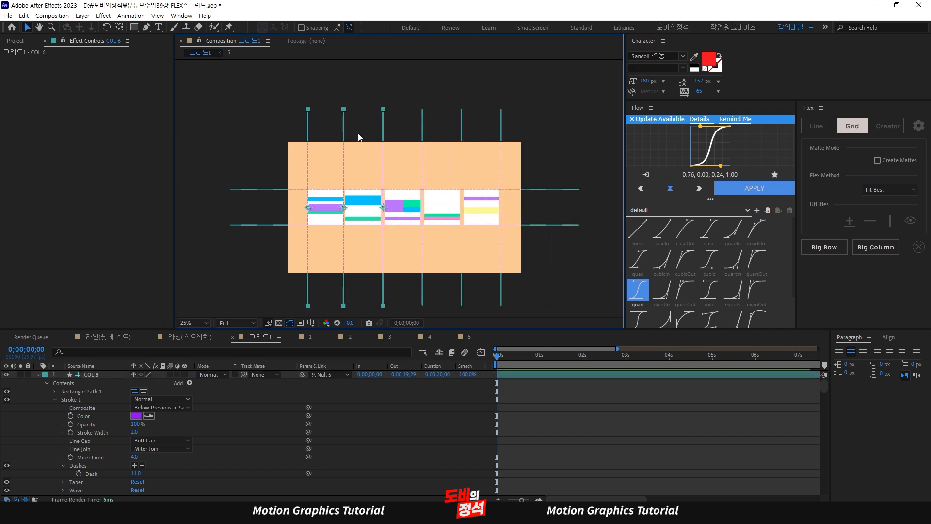
pyautogui.moveTo(382, 132); pyautogui.dragTo(275, 127)
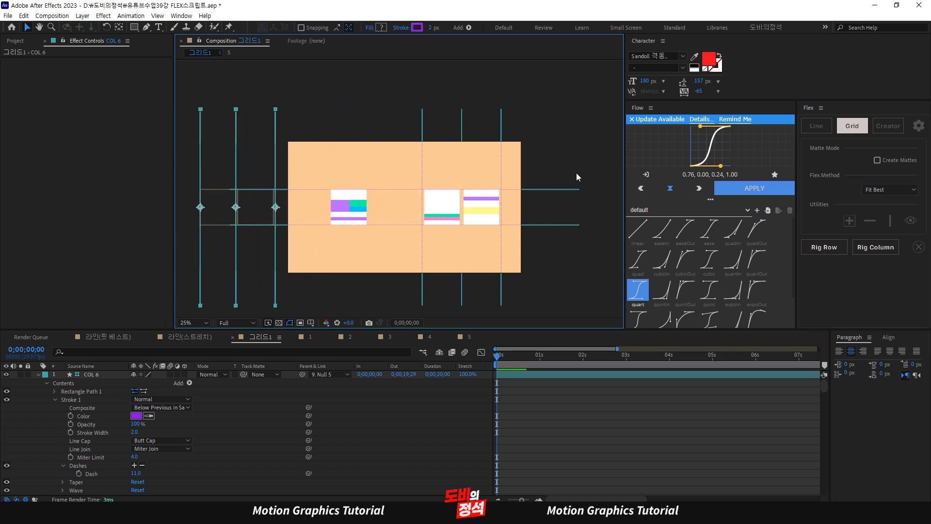
pyautogui.hotkey('ctrl', 'z')
# Step: Select all row and column lines of the grid and reveal their position properties in the timeline
pyautogui.moveTo(554, 120); pyautogui.dragTo(274, 141)
pyautogui.moveTo(562, 156); pyautogui.dragTo(535, 238)
pyautogui.press('p')
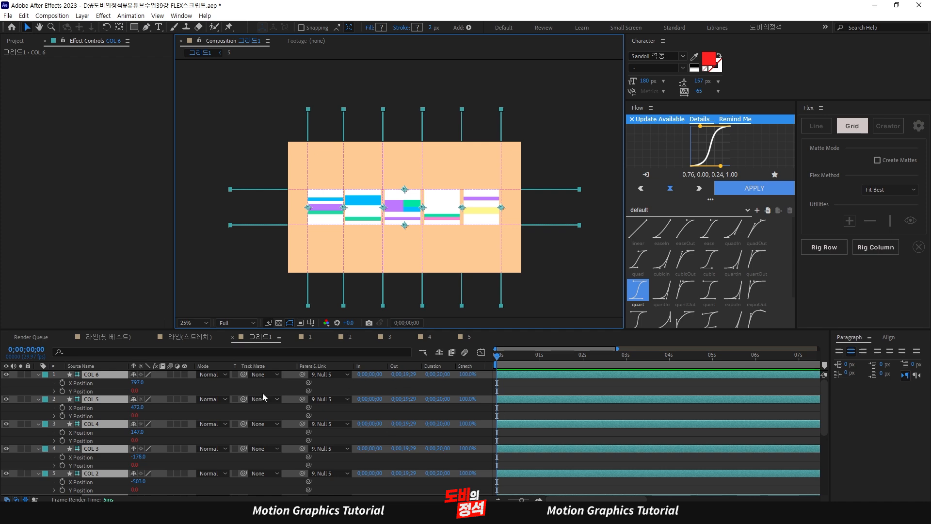
pyautogui.scroll(-6, 289, 428)
pyautogui.scroll(6, 295, 469)
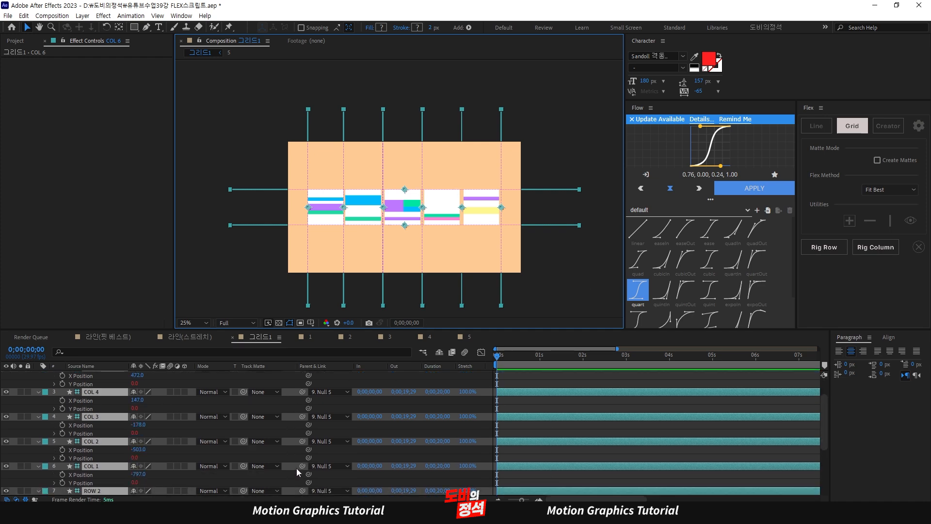
pyautogui.scroll(-5, 222, 390)
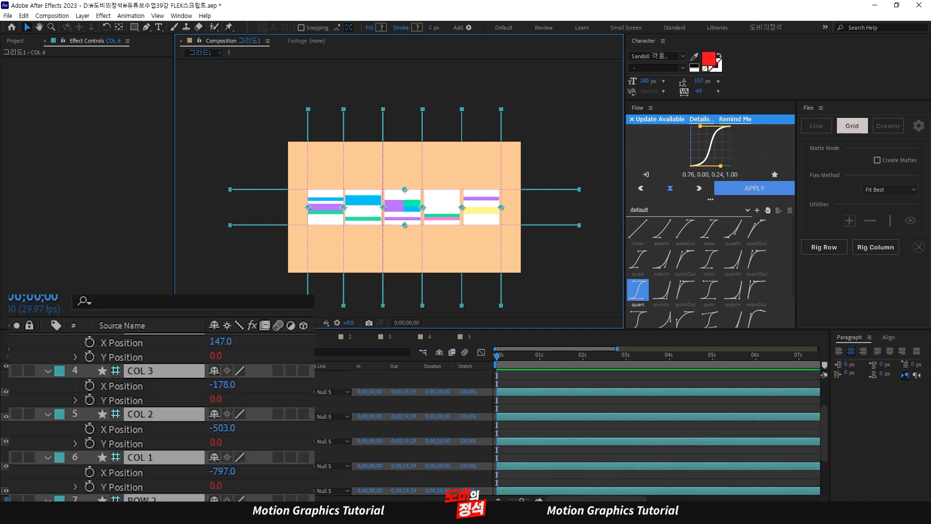
pyautogui.scroll(3, 222, 412)
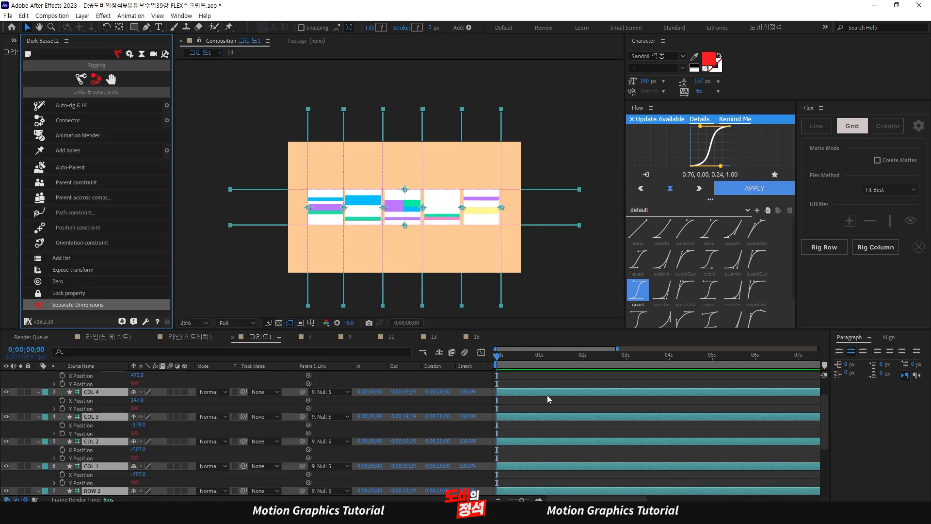
# Step: Zero the positions of all selected row and column layers with Duik's Zero, and deselect them
pyautogui.click(73, 281)
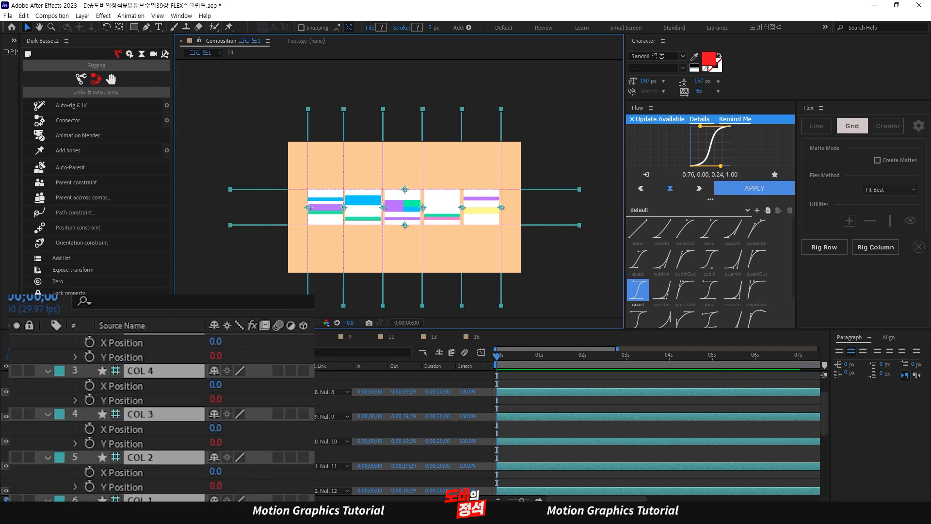
pyautogui.scroll(-4, 243, 436)
pyautogui.scroll(5, 291, 472)
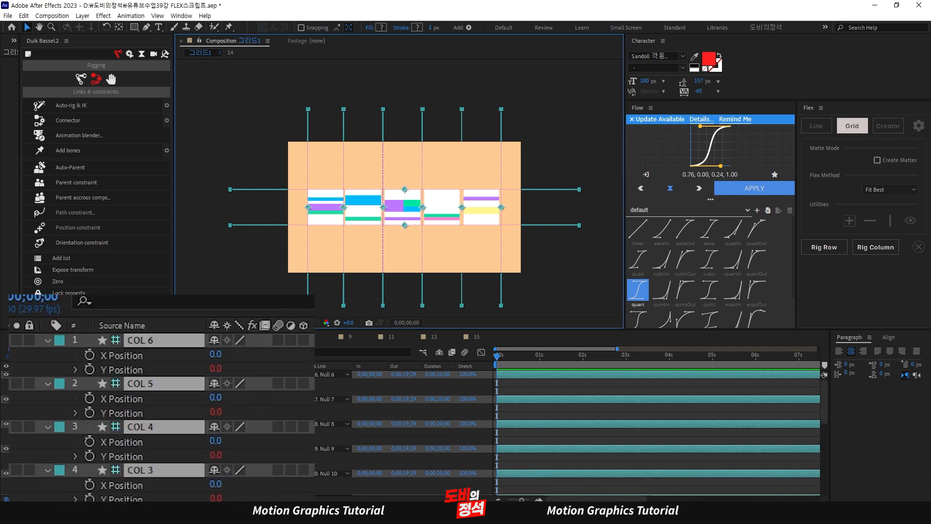
pyautogui.click(592, 390)
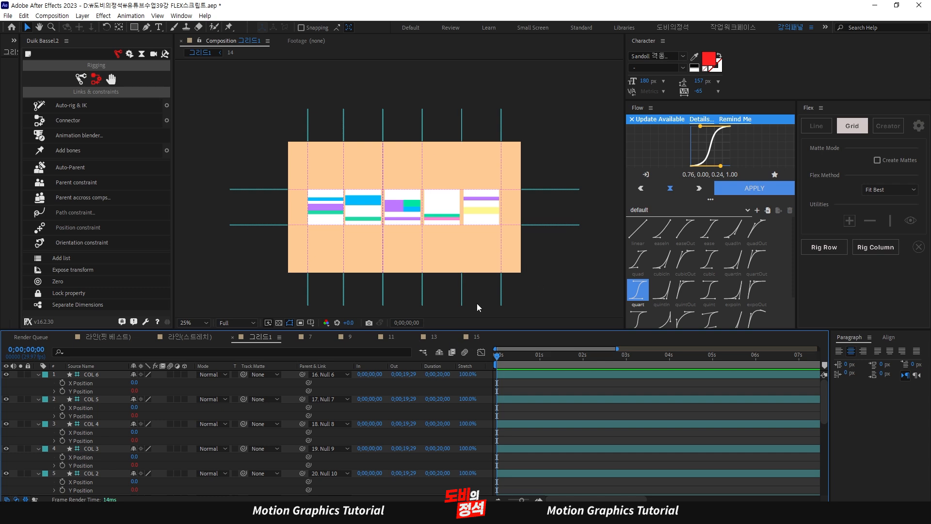
# Step: Add position keyframes to COL 4, COL 5 and COL 6 at the first frame
pyautogui.click(558, 311)
pyautogui.moveTo(562, 108); pyautogui.dragTo(410, 127)
pyautogui.moveTo(564, 109); pyautogui.dragTo(402, 130)
pyautogui.hotkey('alt', 'shift', 'p')
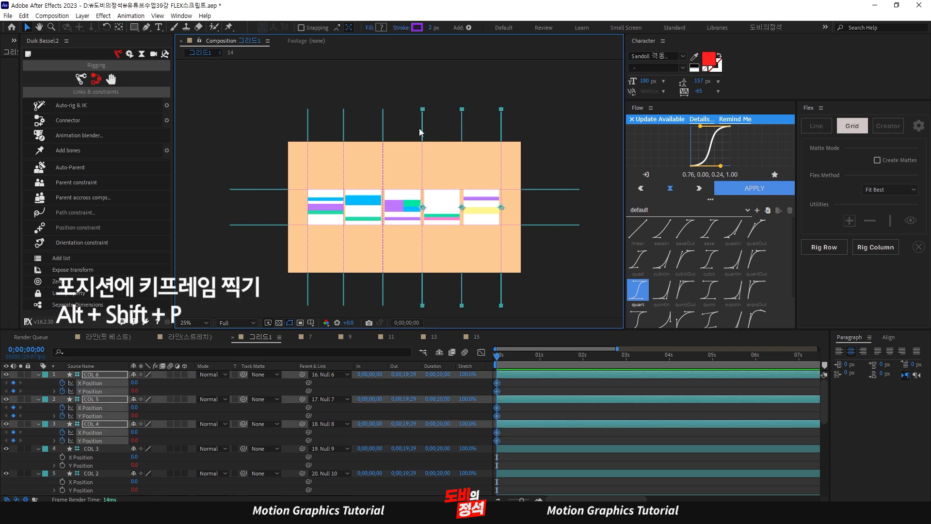
# Step: At 0;00;00;20, move COL 4, COL 5 and COL 6 right to an X position of 920
pyautogui.hotkey('shift', 'pagedown')
pyautogui.hotkey('shift', 'Right')
pyautogui.hotkey('shift', 'Right')
pyautogui.hotkey('shift', 'Right')
pyautogui.hotkey('shift', 'Right')
pyautogui.hotkey('shift', 'Right')
pyautogui.hotkey('shift', 'Right')
pyautogui.hotkey('shift', 'Right')
pyautogui.hotkey('shift', 'Right')
pyautogui.hotkey('shift', 'Right')
pyautogui.hotkey('shift', 'Right')
pyautogui.hotkey('shift', 'Right')
pyautogui.hotkey('shift', 'Right')
pyautogui.hotkey('shift', 'Right')
pyautogui.hotkey('shift', 'Right')
pyautogui.hotkey('shift', 'Right')
pyautogui.hotkey('shift', 'Right')
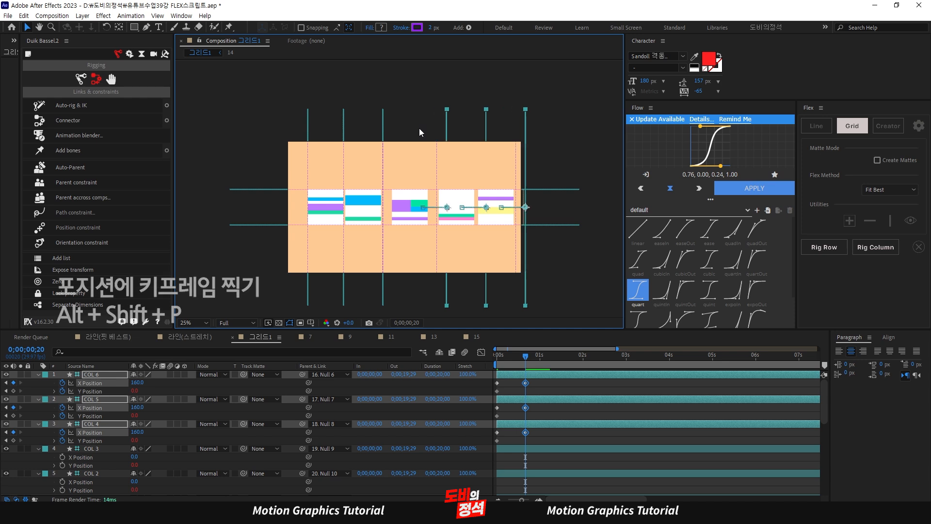
pyautogui.hotkey('shift', 'Right')
pyautogui.hotkey('shift', 'Right')
pyautogui.hotkey('shift', 'Right')
pyautogui.hotkey('shift', 'Right')
pyautogui.hotkey('shift', 'Right')
pyautogui.hotkey('shift', 'Right')
pyautogui.hotkey('shift', 'Right')
pyautogui.hotkey('shift', 'Right')
pyautogui.hotkey('shift', 'Right')
pyautogui.hotkey('shift', 'Right')
pyautogui.hotkey('shift', 'Right')
pyautogui.hotkey('shift', 'Right')
pyautogui.hotkey('shift', 'Right')
pyautogui.hotkey('shift', 'Right')
pyautogui.hotkey('shift', 'Right')
pyautogui.hotkey('shift', 'Right')
pyautogui.hotkey('shift', 'Right')
pyautogui.hotkey('shift', 'Right')
pyautogui.hotkey('shift', 'Right')
pyautogui.hotkey('shift', 'Right')
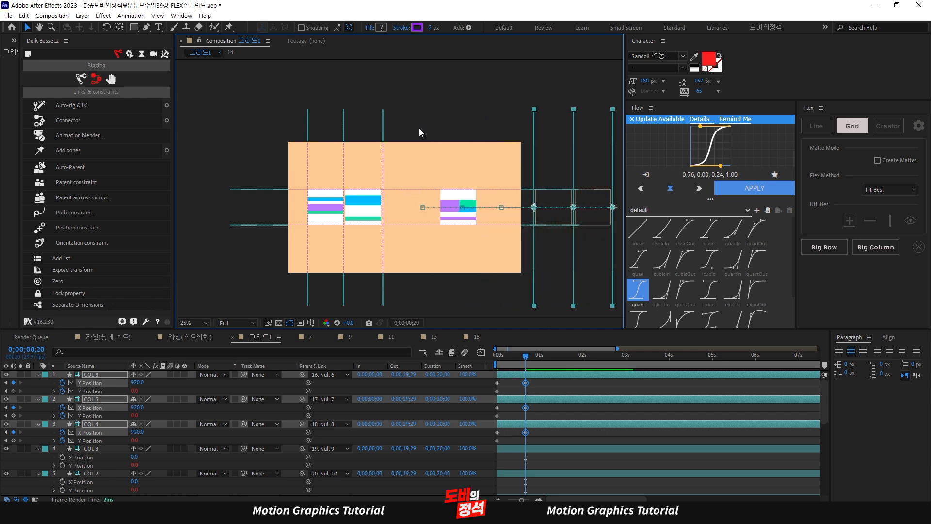
# Step: Keyframe COL 1, COL 2 and COL 3 at the first frame and move them left to X -320 at 0;00;00;20
pyautogui.moveTo(415, 130); pyautogui.dragTo(218, 127)
pyautogui.hotkey('shift', 'Left')
pyautogui.hotkey('shift', 'Left')
pyautogui.hotkey('shift', 'Left')
pyautogui.hotkey('shift', 'Left')
pyautogui.hotkey('shift', 'Left')
pyautogui.hotkey('shift', 'Left')
pyautogui.hotkey('shift', 'Left')
pyautogui.hotkey('shift', 'Left')
pyautogui.hotkey('shift', 'Left')
pyautogui.hotkey('shift', 'Left')
pyautogui.hotkey('shift', 'Left')
pyautogui.hotkey('shift', 'Left')
pyautogui.hotkey('shift', 'Left')
pyautogui.hotkey('shift', 'Left')
pyautogui.hotkey('shift', 'Left')
pyautogui.hotkey('shift', 'Left')
pyautogui.hotkey('shift', 'Left')
pyautogui.hotkey('shift', 'Left')
pyautogui.hotkey('shift', 'Left')
pyautogui.hotkey('shift', 'Left')
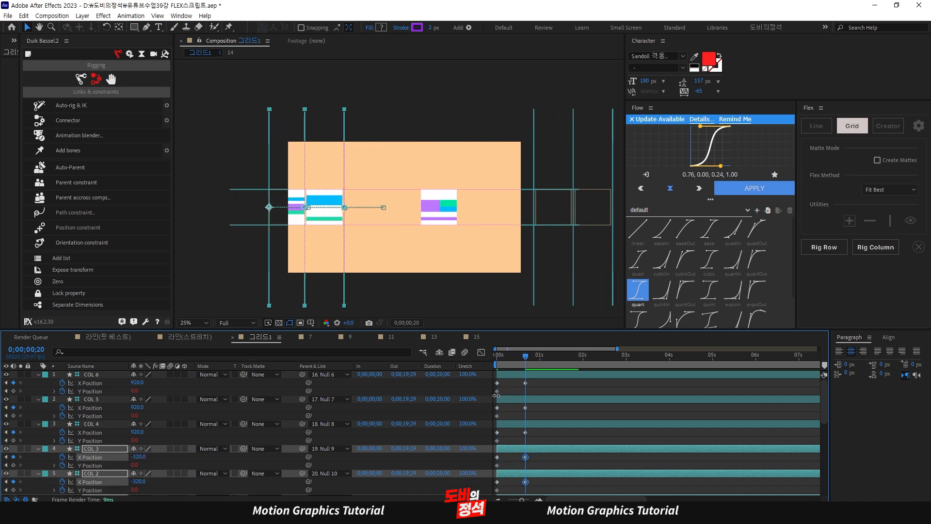
# Step: Set the X position of COL 4, COL 5 and COL 6 to 360 at 0;00;00;20, and preview from the start
pyautogui.moveTo(543, 383); pyautogui.dragTo(517, 445)
pyautogui.hotkey('shift', 'Left')
pyautogui.hotkey('shift', 'Left')
pyautogui.hotkey('shift', 'Left')
pyautogui.hotkey('shift', 'Left')
pyautogui.hotkey('shift', 'Left')
pyautogui.hotkey('shift', 'Left')
pyautogui.hotkey('shift', 'Left')
pyautogui.hotkey('shift', 'Left')
pyautogui.hotkey('shift', 'Left')
pyautogui.hotkey('shift', 'Left')
pyautogui.hotkey('shift', 'Left')
pyautogui.hotkey('shift', 'Left')
pyautogui.hotkey('shift', 'Left')
pyautogui.hotkey('shift', 'Left')
pyautogui.hotkey('shift', 'Left')
pyautogui.hotkey('shift', 'Left')
pyautogui.press('Home')
pyautogui.press('space')
pyautogui.press('space')
# Step: Keyframe ROW 1's position at the first frame and raise it to Y -280 at 0;00;00;20
pyautogui.moveTo(591, 173); pyautogui.dragTo(543, 208)
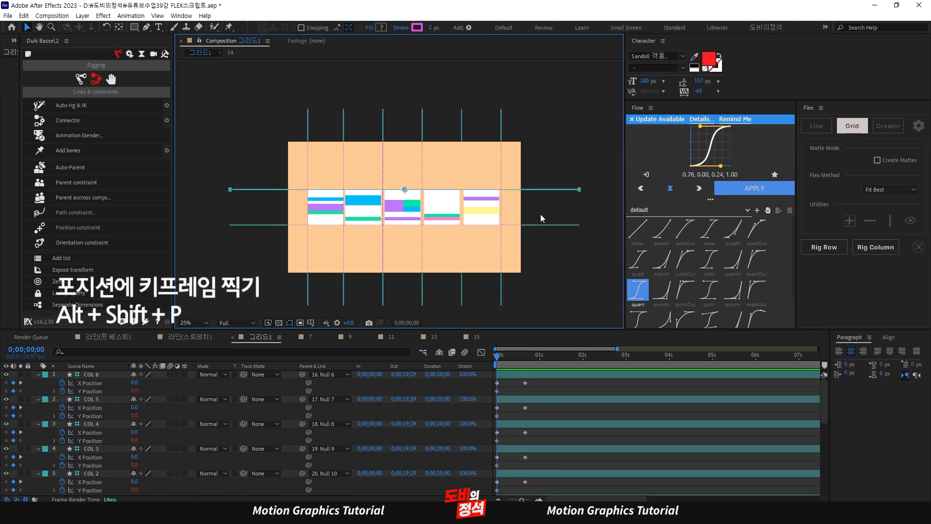
pyautogui.press('space')
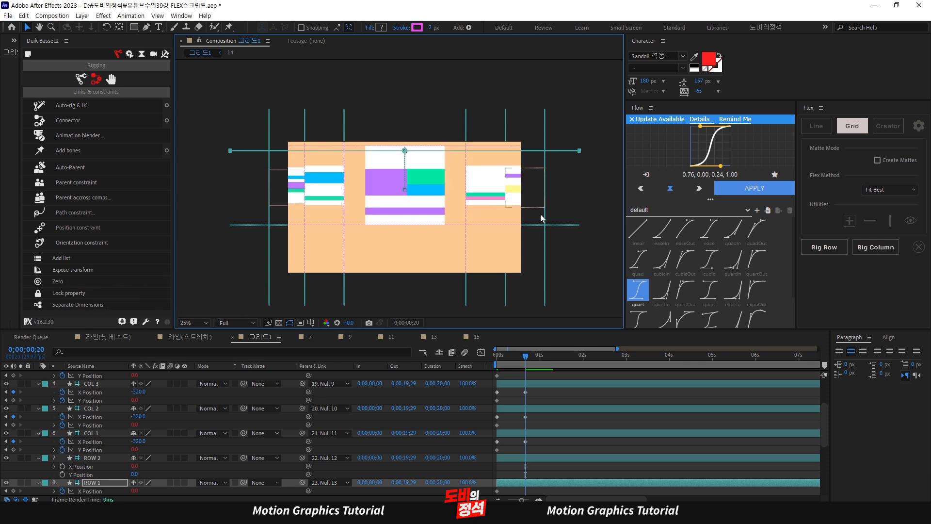
pyautogui.click(566, 235)
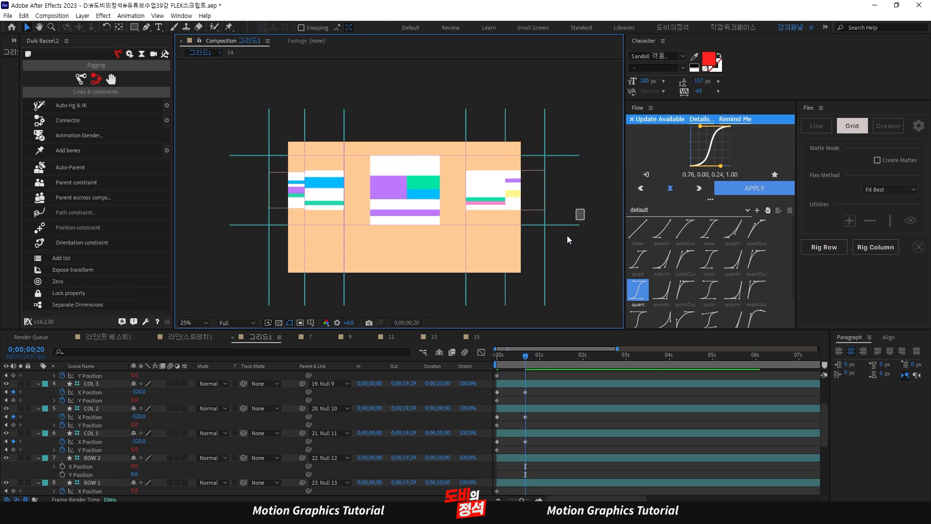
# Step: Keyframe ROW 2's position at the first frame and lower it to Y 320 at 0;00;00;20
pyautogui.click(573, 225)
pyautogui.hotkey('alt', 'shift', 'p')
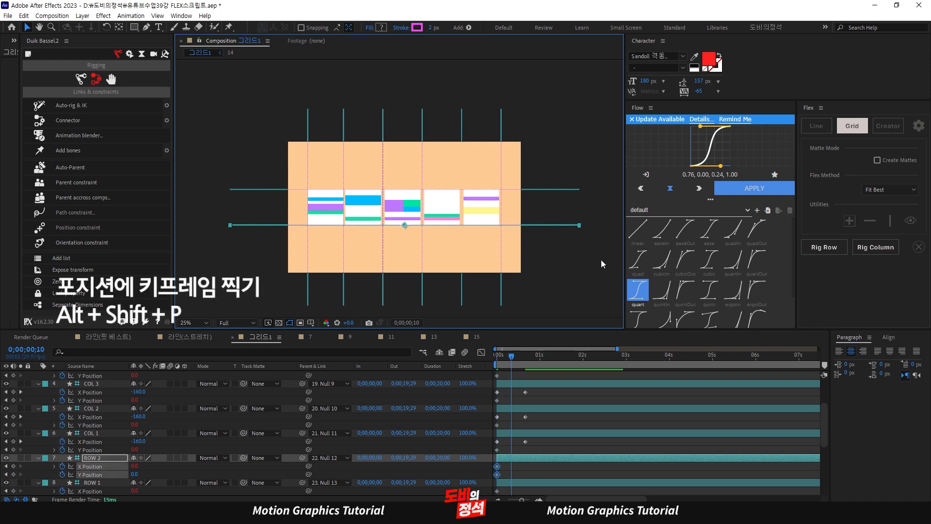
pyautogui.hotkey('shift', 'pagedown')
pyautogui.hotkey('shift', 'Down')
pyautogui.hotkey('shift', 'Down')
pyautogui.hotkey('shift', 'Down')
pyautogui.hotkey('shift', 'Down')
pyautogui.hotkey('shift', 'Down')
pyautogui.hotkey('shift', 'Down')
pyautogui.hotkey('shift', 'Down')
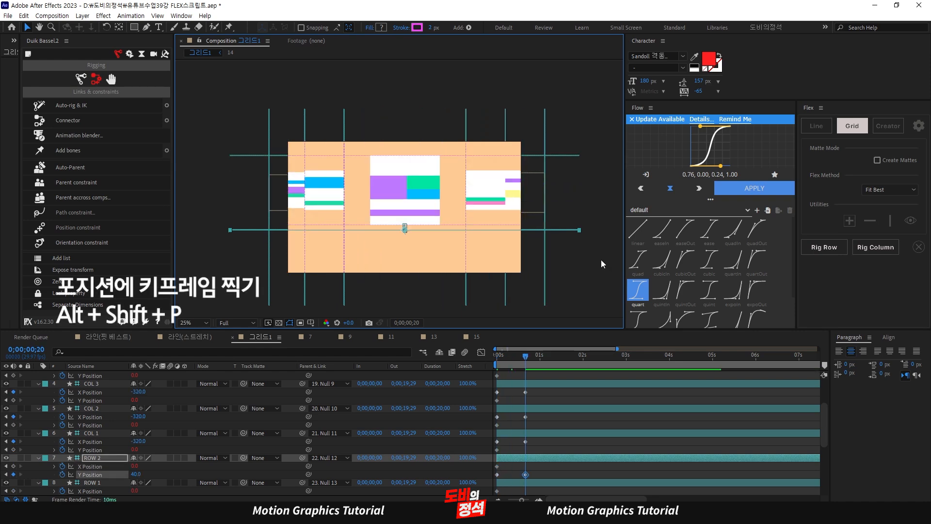
pyautogui.hotkey('shift', 'Down')
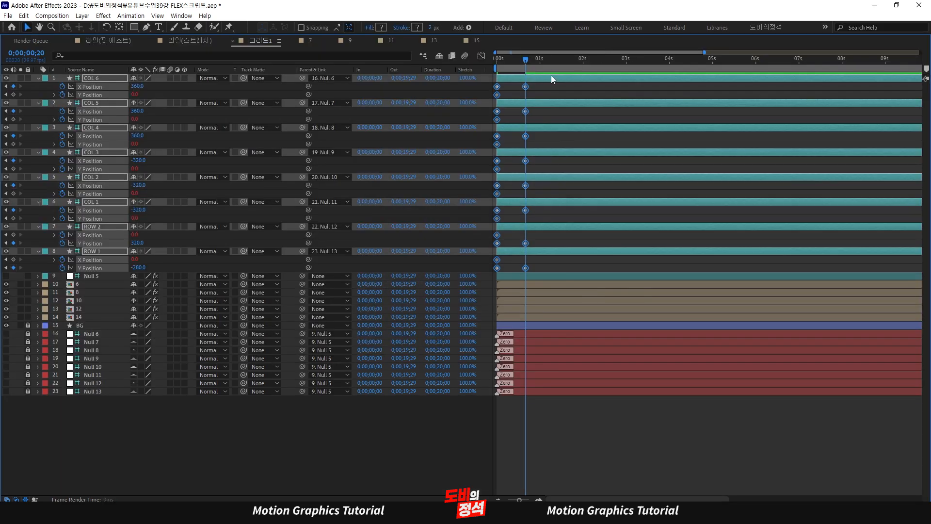
# Step: Apply Flow's quart curve (0.76, 0.00, 0.24, 1.00) to all position keyframes of the row and column layers
pyautogui.moveTo(552, 86); pyautogui.dragTo(433, 280)
pyautogui.press('`')
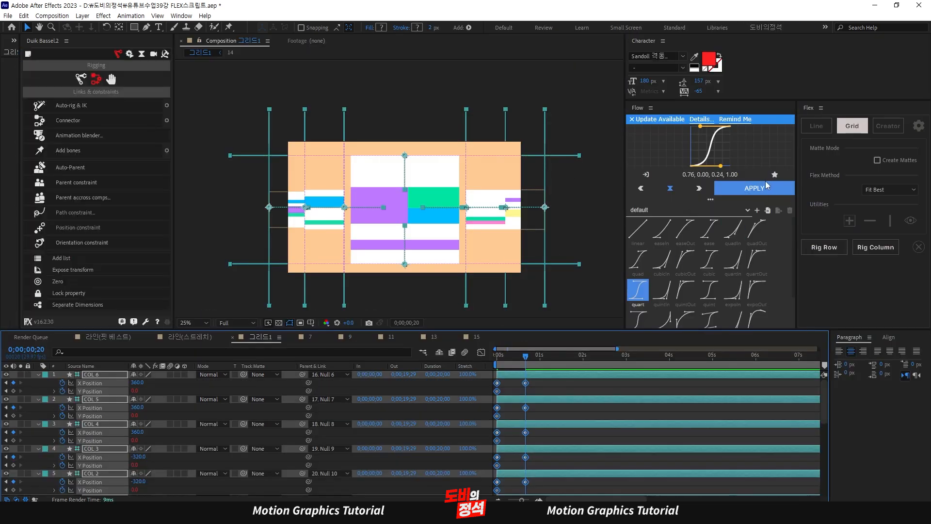
pyautogui.click(782, 191)
pyautogui.click(547, 388)
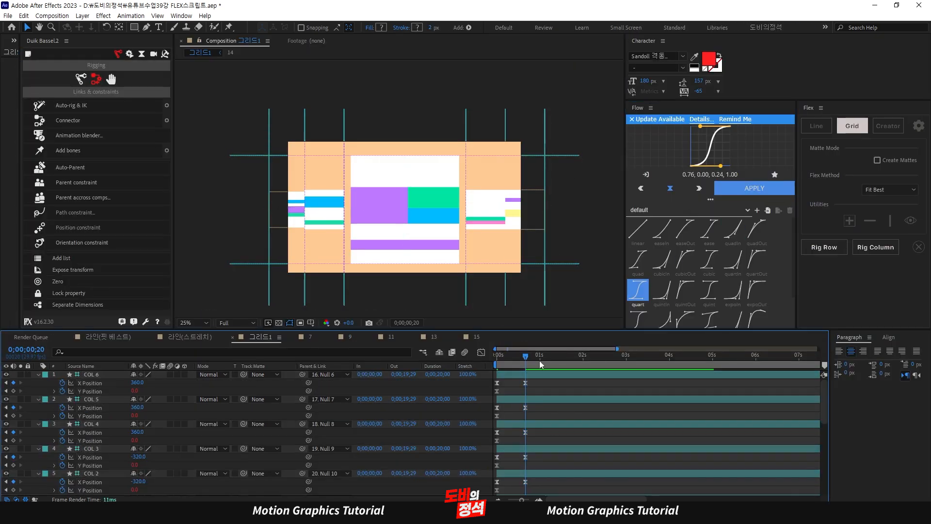
# Step: Preview the eased grid animation from the start several times
pyautogui.moveTo(525, 356); pyautogui.dragTo(396, 375)
pyautogui.press('space')
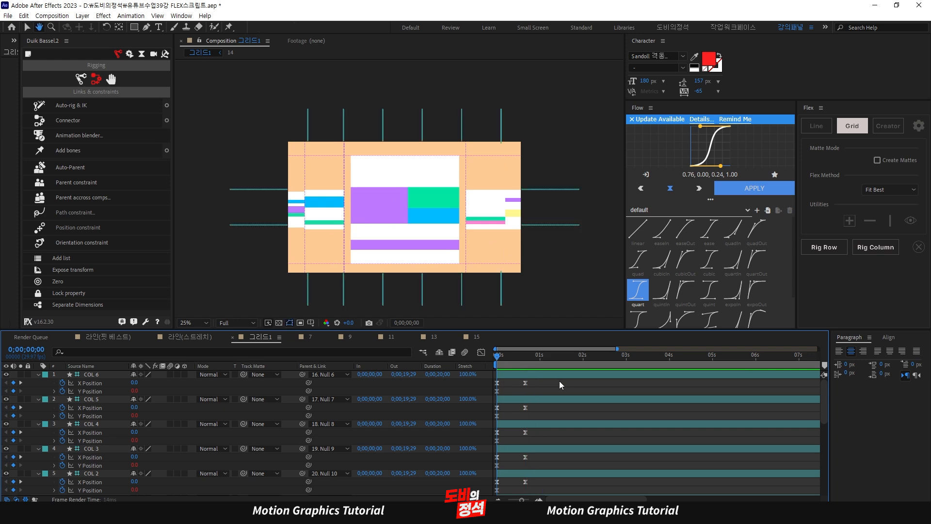
pyautogui.press('Home')
pyautogui.press('space')
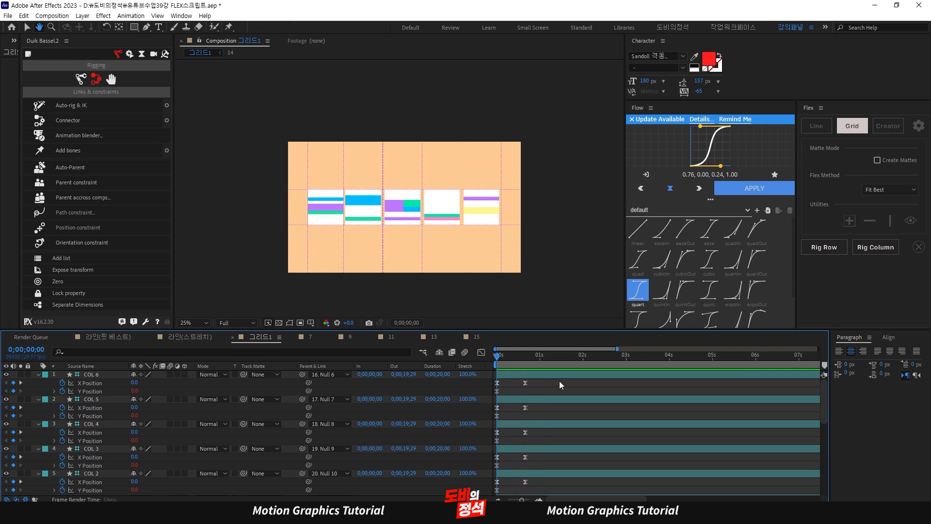
pyautogui.press('space')
pyautogui.press('Home')
pyautogui.press('space')
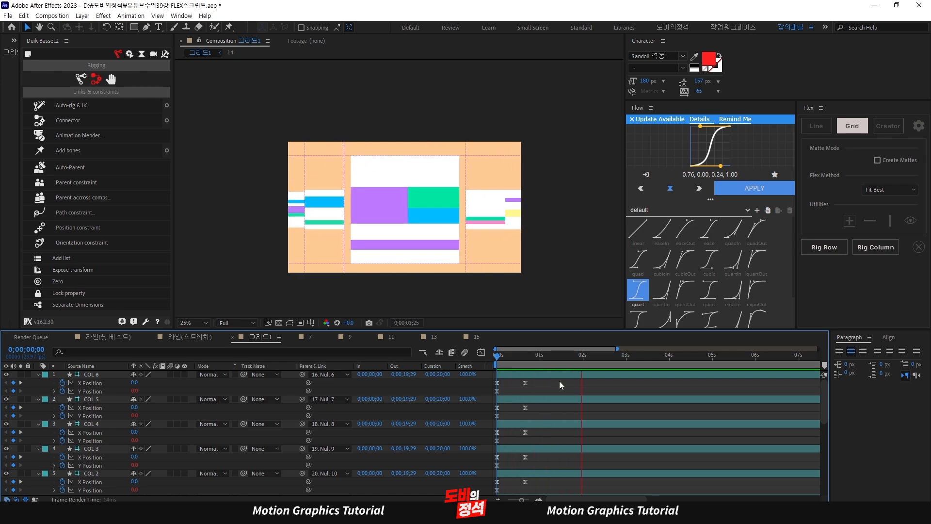